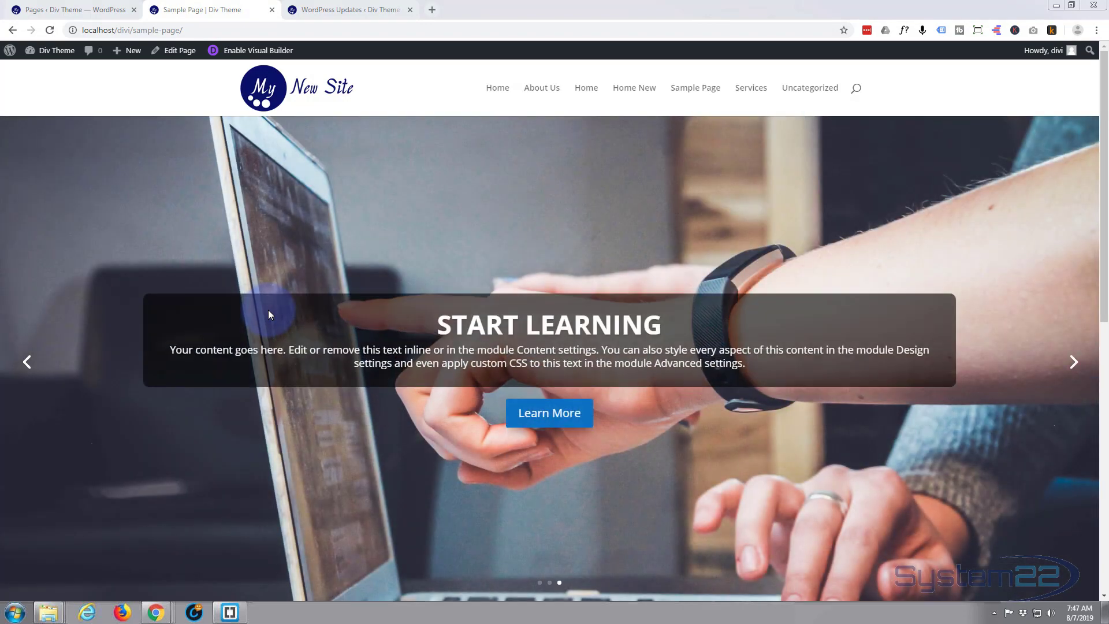
- Look over the sample page down to the Service box and enable the Visual Builder for it
{"action": "scroll", "coordinate": [174, 469], "scroll_direction": "down", "scroll_amount": 3}
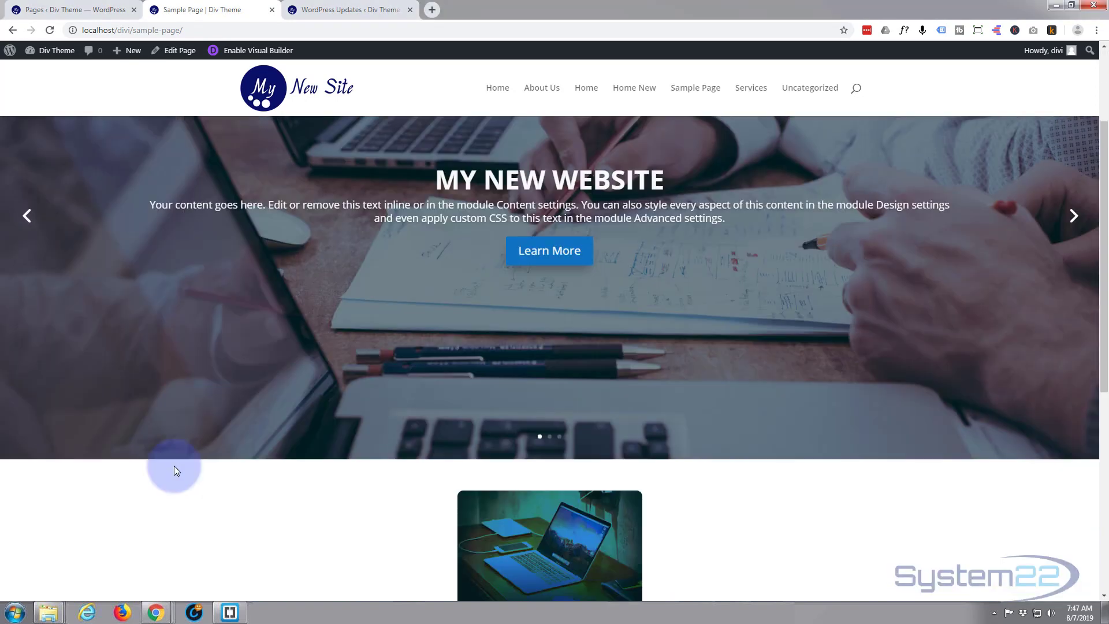
{"action": "scroll", "coordinate": [174, 466], "scroll_direction": "down", "scroll_amount": 5}
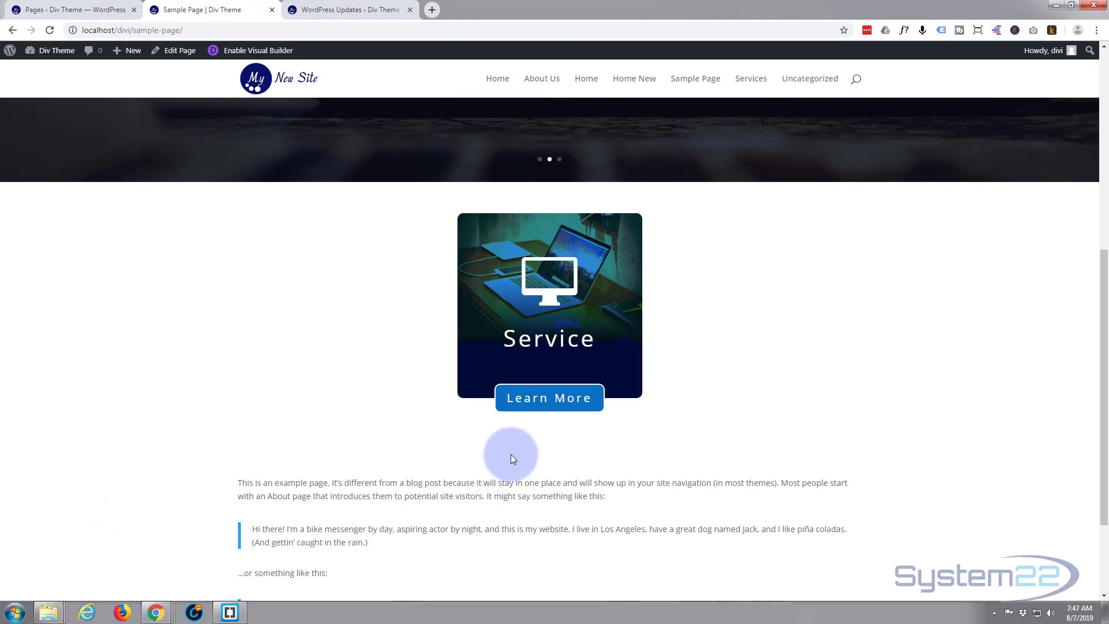
{"action": "mouse_move", "coordinate": [538, 401]}
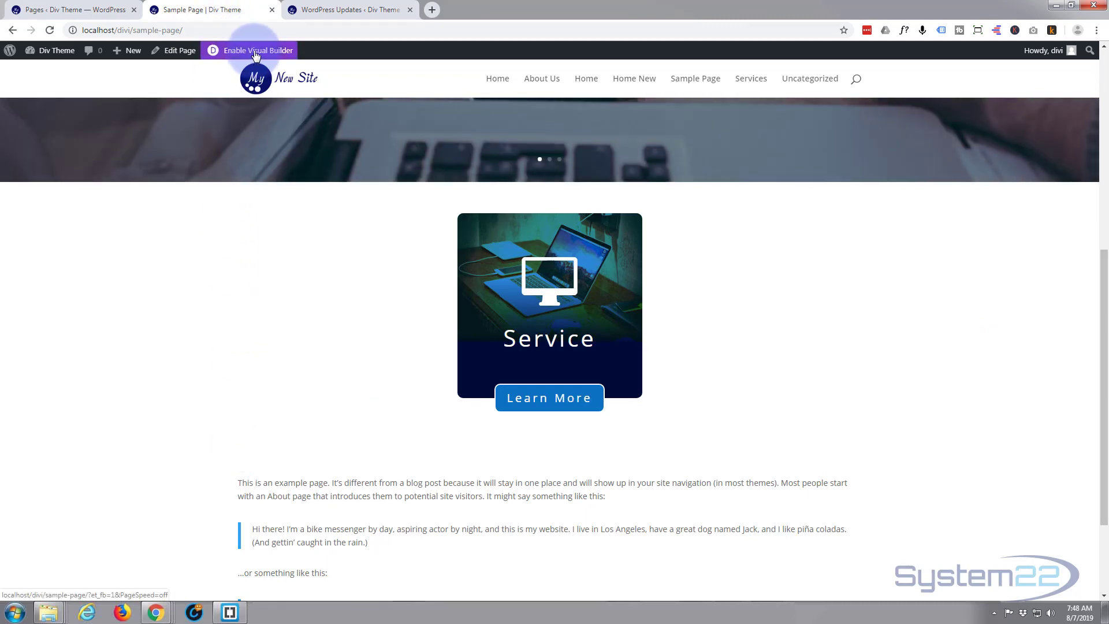
{"action": "left_click", "coordinate": [263, 54]}
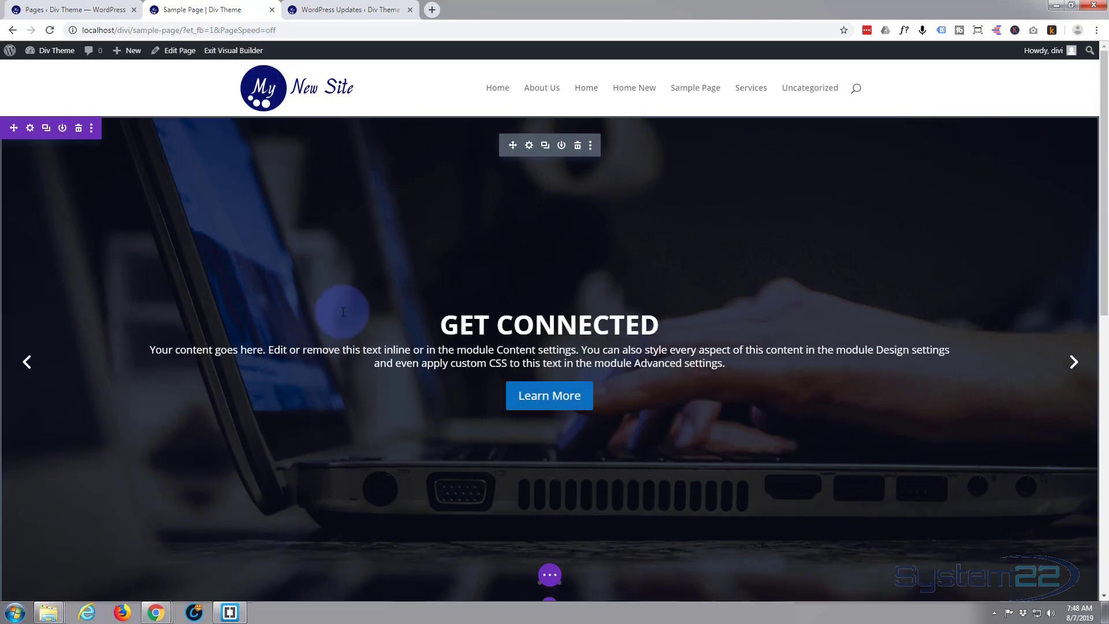
- Add a regular section with a single-column row below the Service box, without inserting a module
{"action": "scroll", "coordinate": [344, 312], "scroll_direction": "down", "scroll_amount": 3}
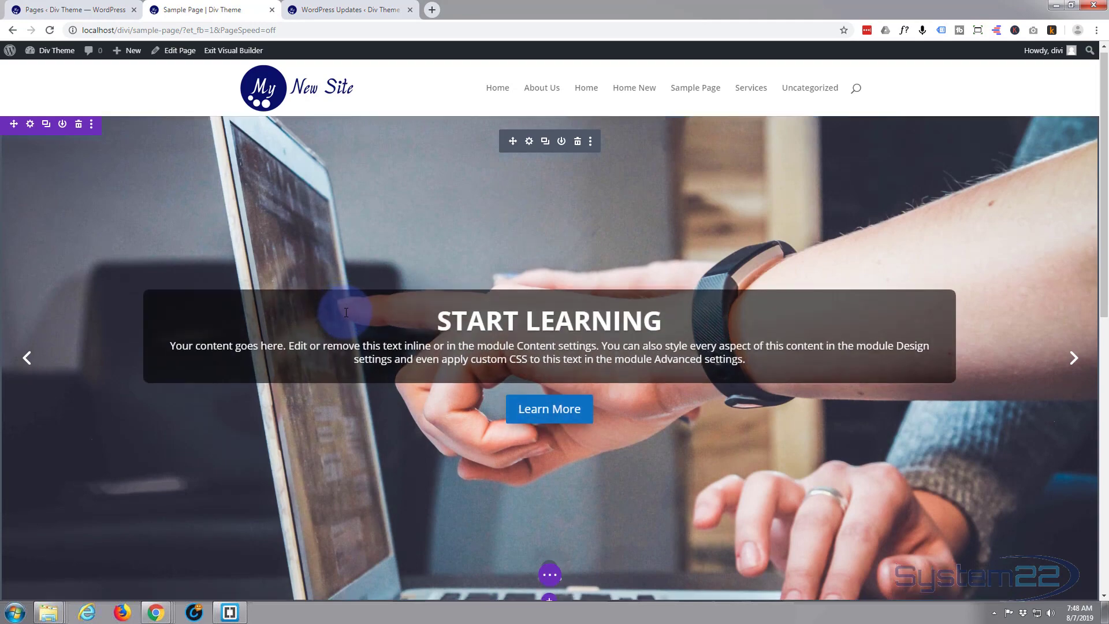
{"action": "scroll", "coordinate": [345, 312], "scroll_direction": "down", "scroll_amount": 5}
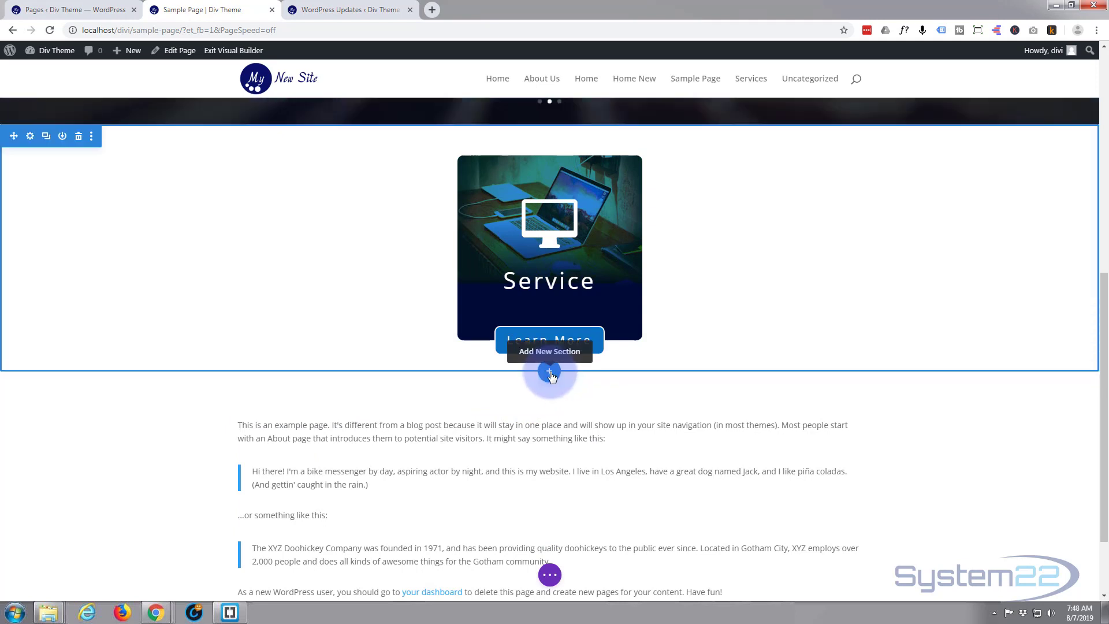
{"action": "left_click", "coordinate": [550, 373]}
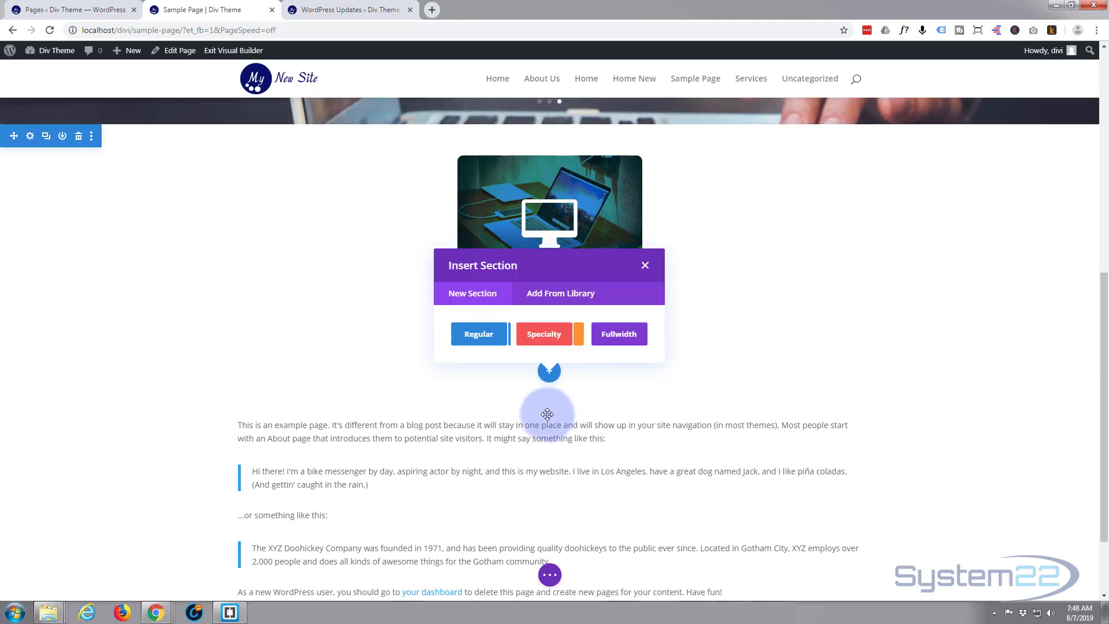
{"action": "left_click", "coordinate": [484, 341]}
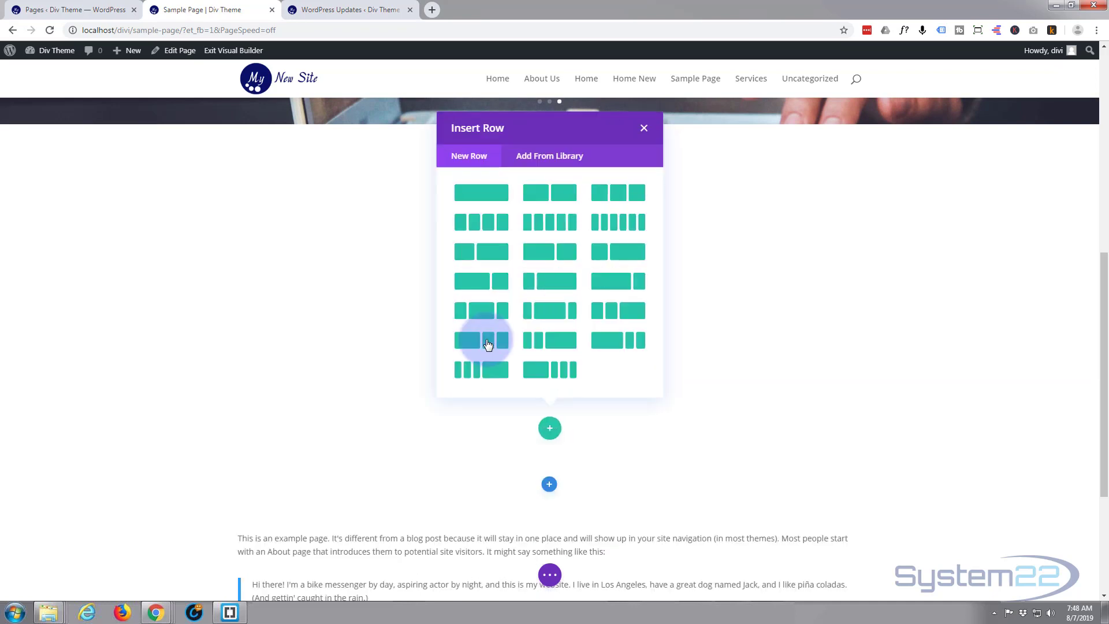
{"action": "left_click", "coordinate": [475, 198]}
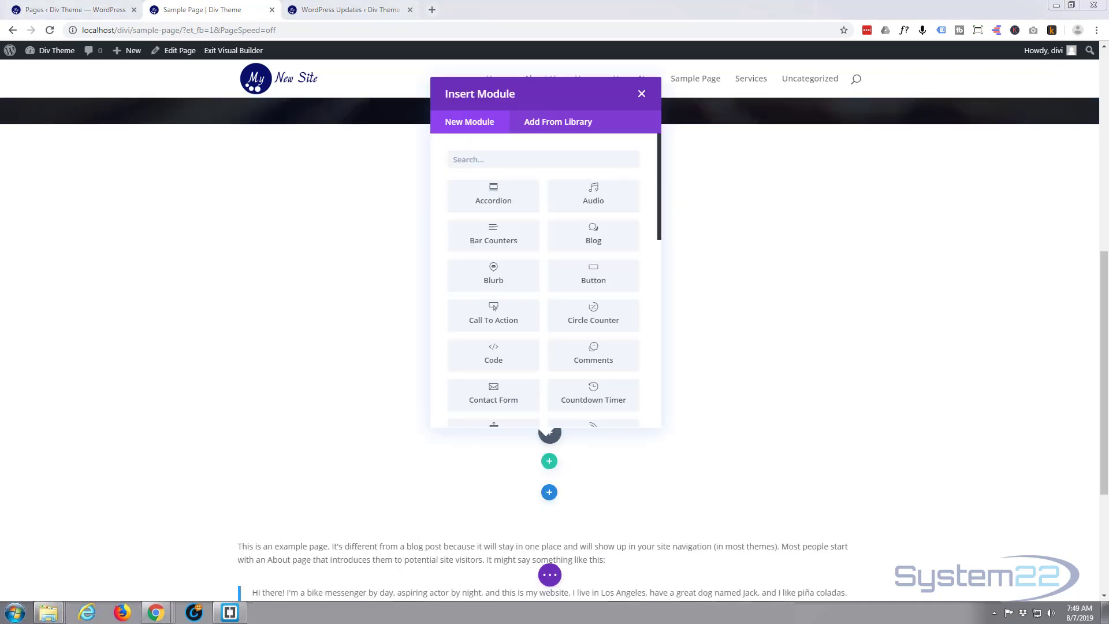
{"action": "left_click", "coordinate": [642, 95]}
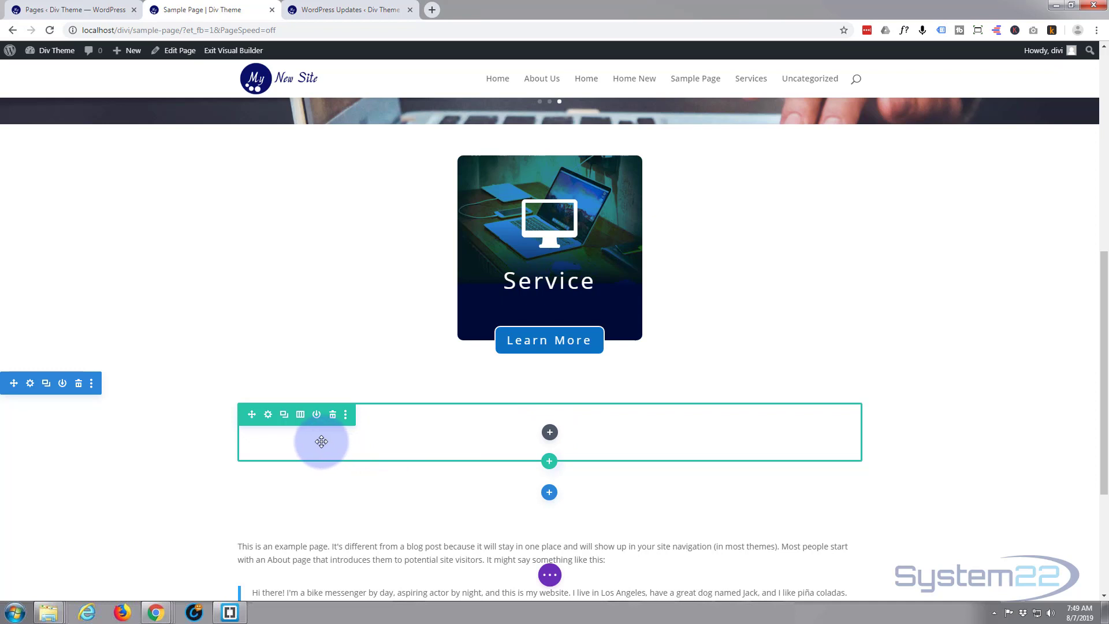
- Enable a custom gutter width of 1 for the new row and set the row's width to 100%
{"action": "left_click", "coordinate": [267, 415]}
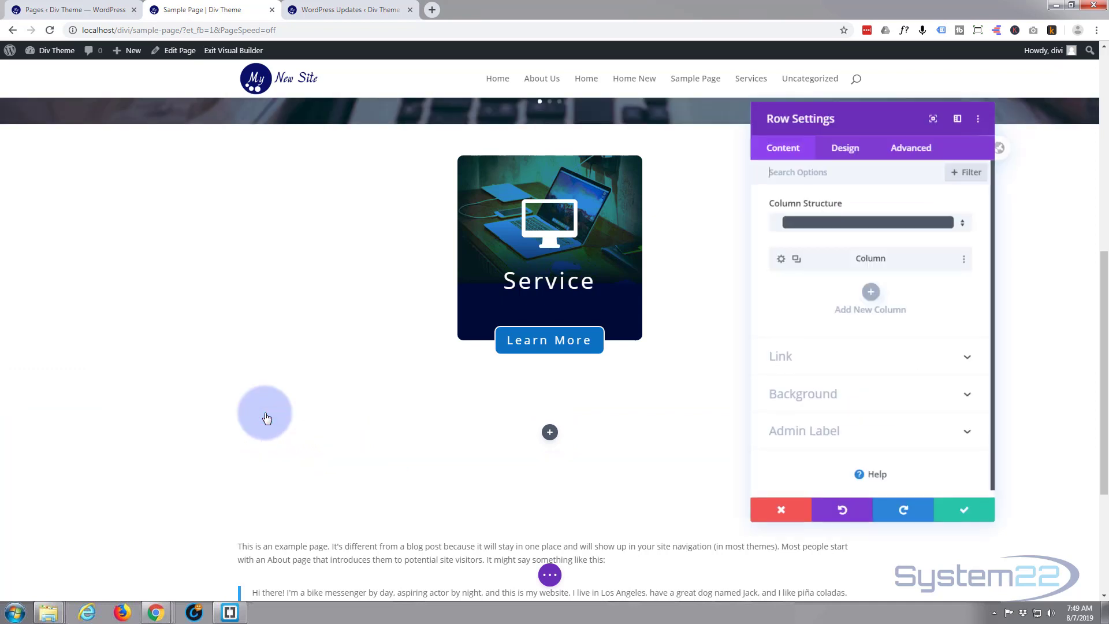
{"action": "left_click", "coordinate": [850, 158]}
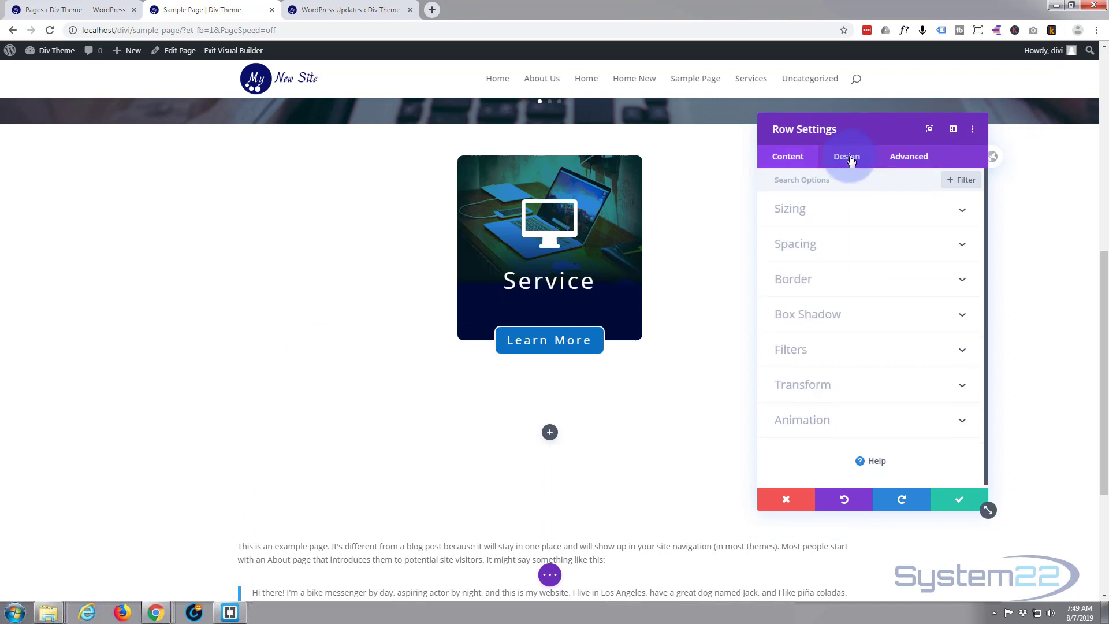
{"action": "left_click", "coordinate": [857, 216]}
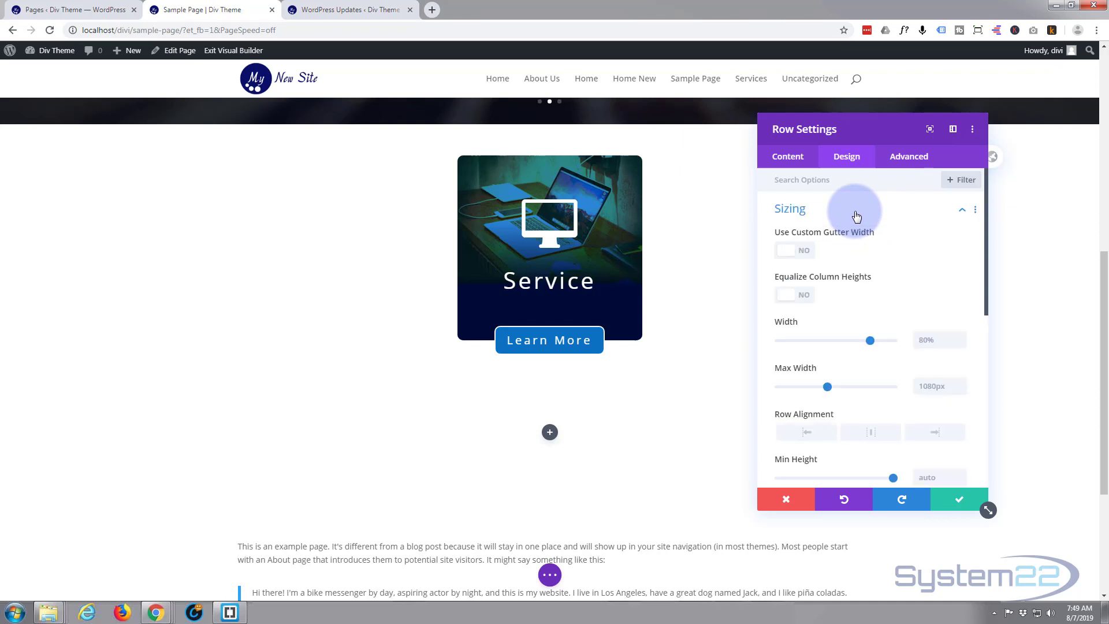
{"action": "left_click", "coordinate": [807, 251]}
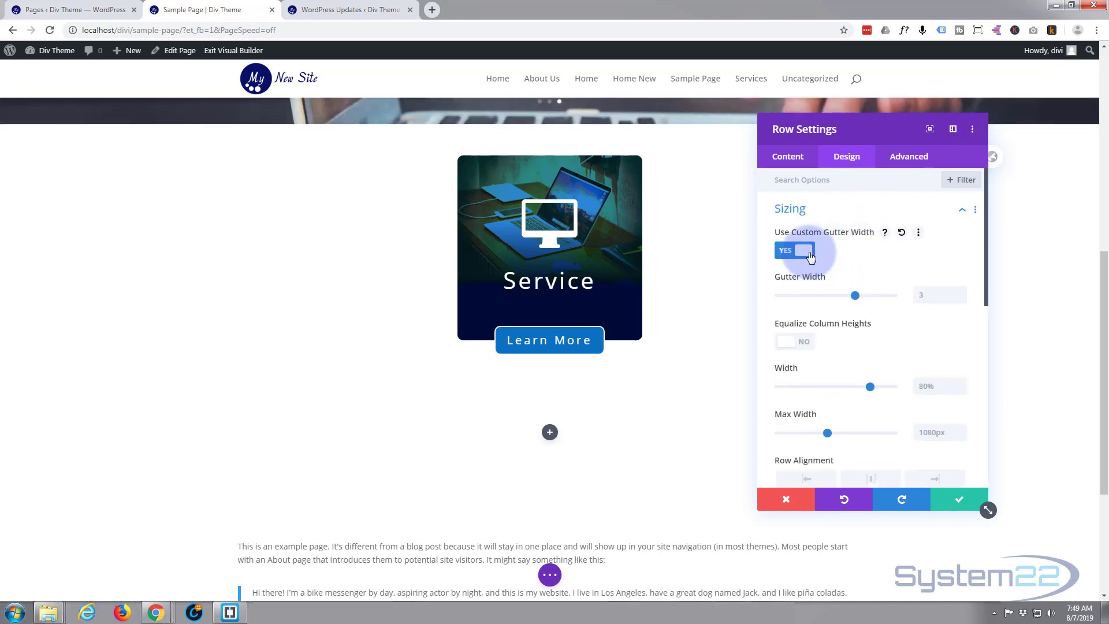
{"action": "left_click", "coordinate": [962, 299]}
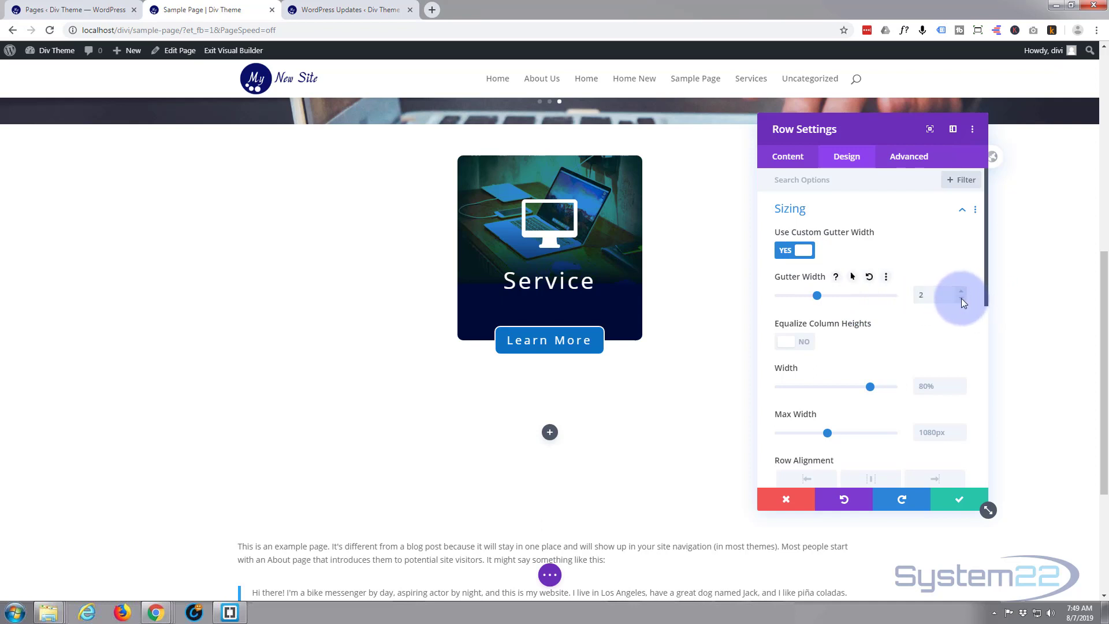
{"action": "left_click", "coordinate": [962, 299]}
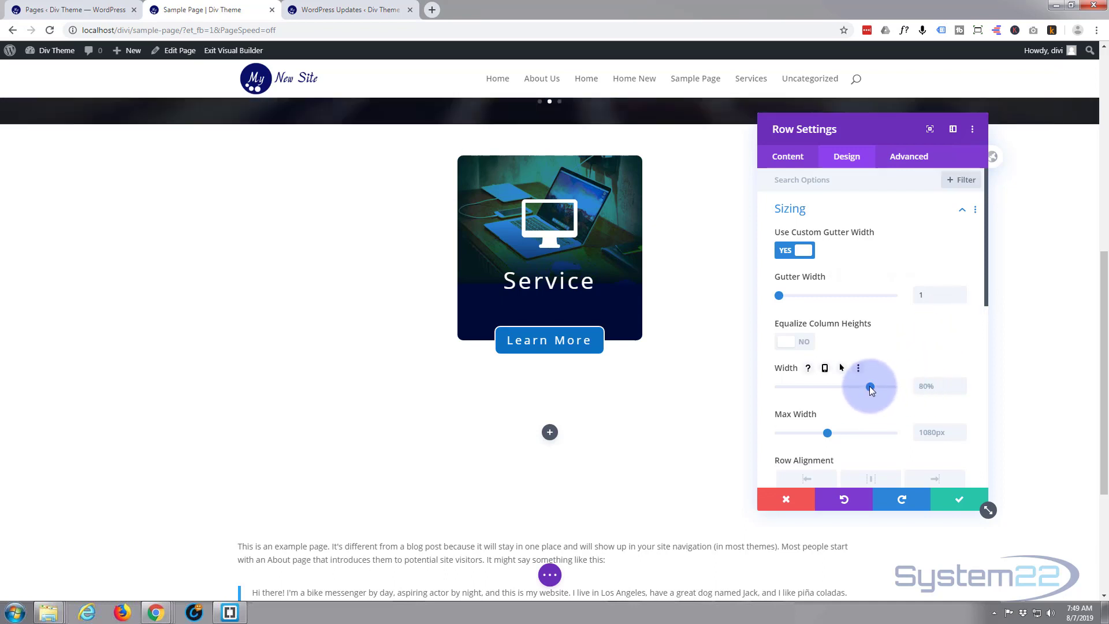
{"action": "left_click_drag", "start_coordinate": [871, 391], "coordinate": [889, 391]}
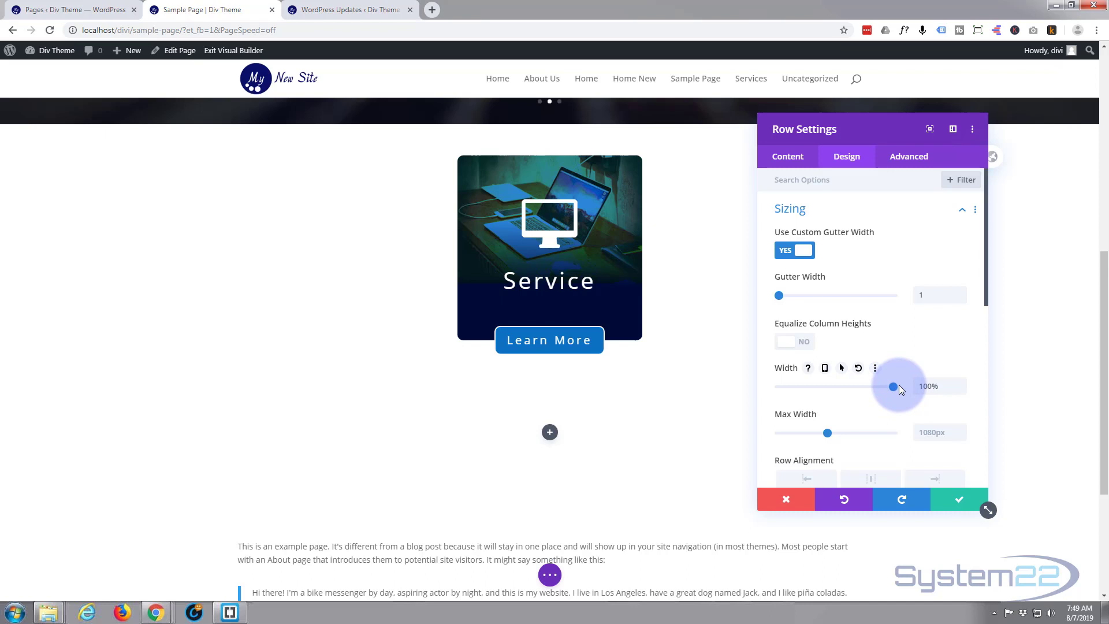
- Set the new row's height to 320px
{"action": "scroll", "coordinate": [897, 381], "scroll_direction": "down", "scroll_amount": 2}
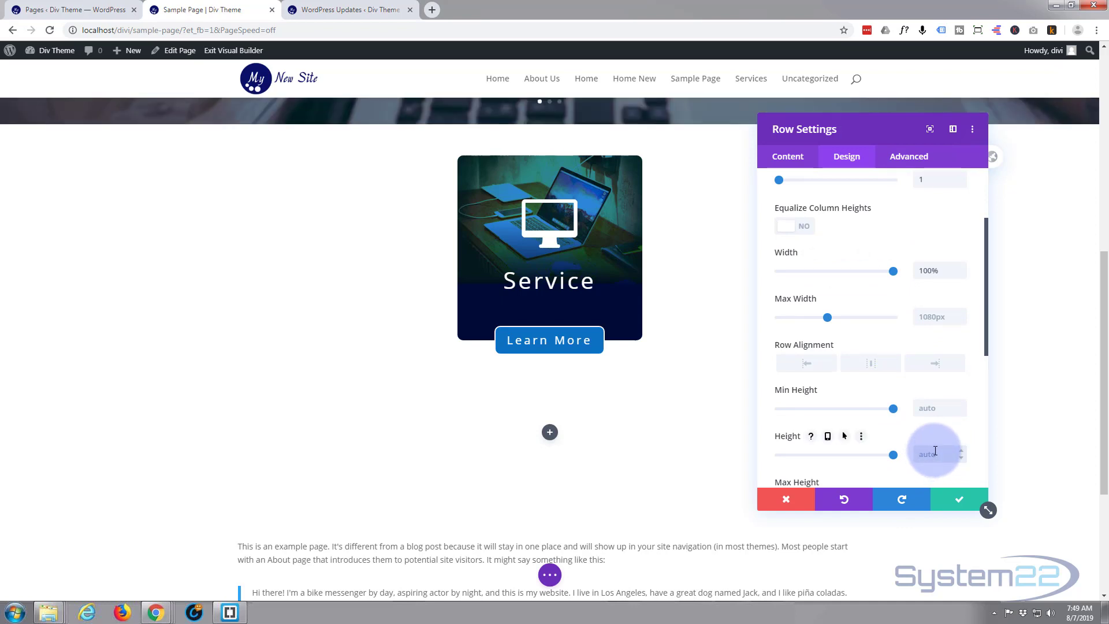
{"action": "type", "text": "px"}
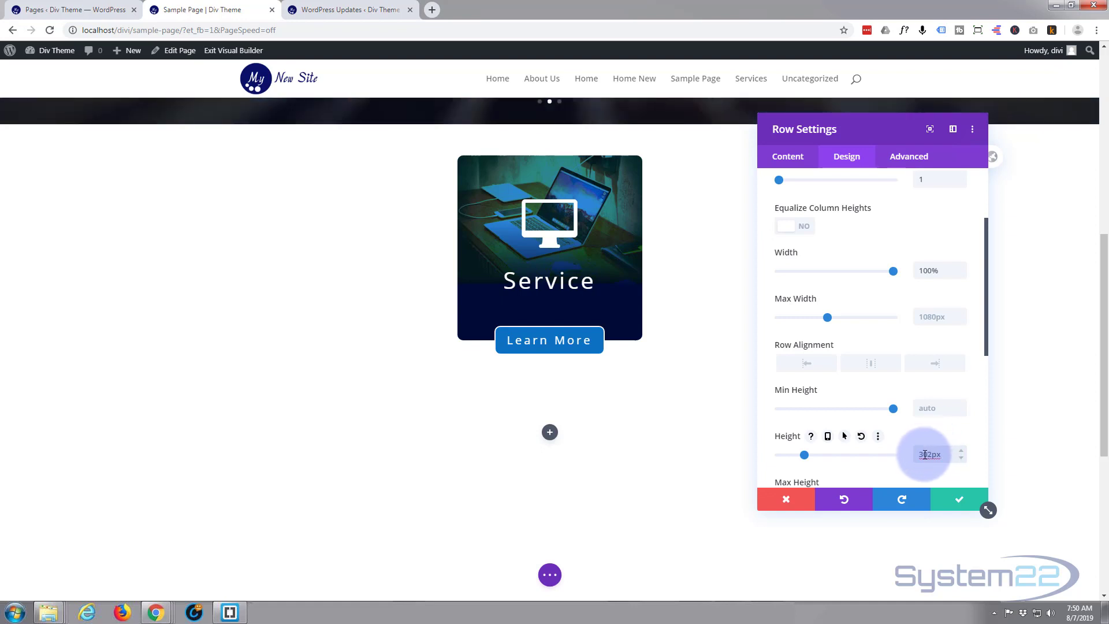
{"action": "left_click_drag", "start_coordinate": [924, 455], "coordinate": [931, 455]}
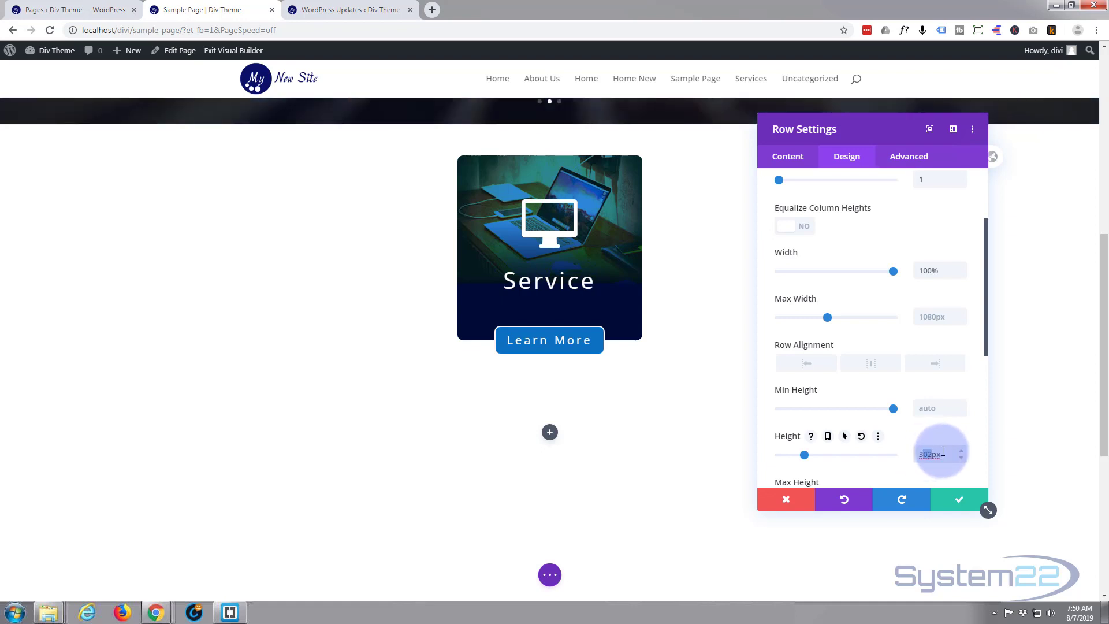
{"action": "type", "text": "20"}
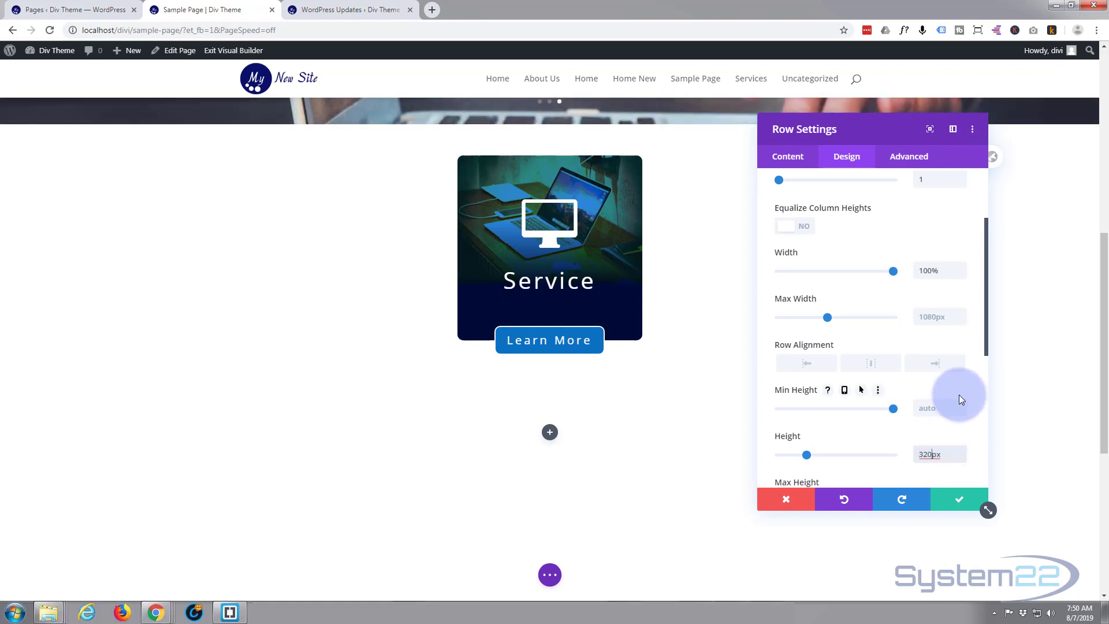
- Check the responsive options for the row's minimum height and its height settings for tablet and phone
{"action": "left_click", "coordinate": [843, 390]}
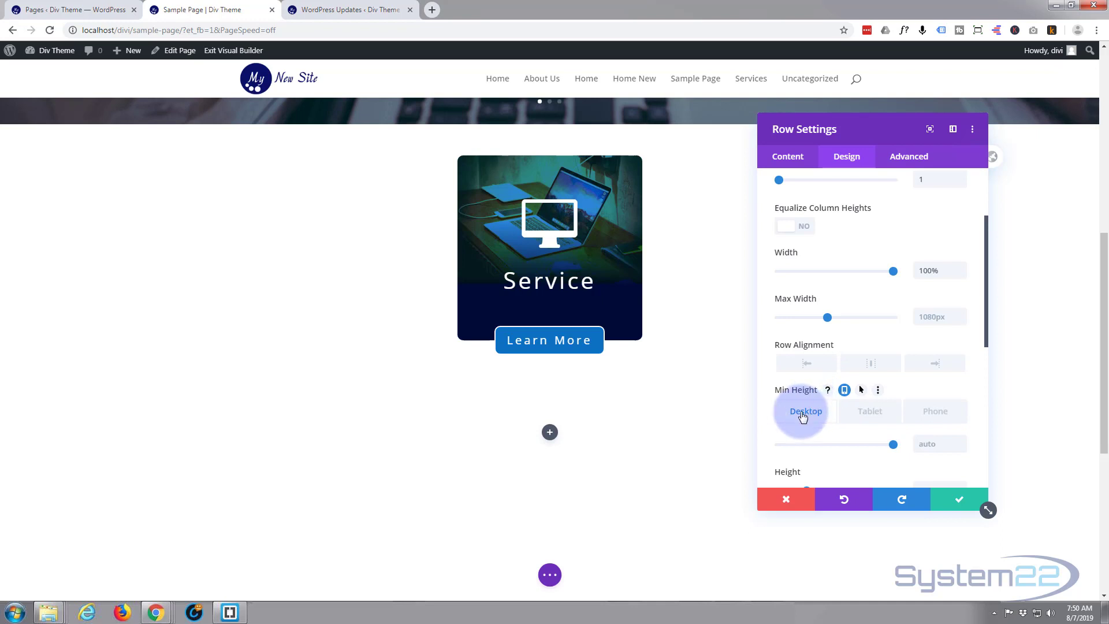
{"action": "left_click", "coordinate": [844, 390]}
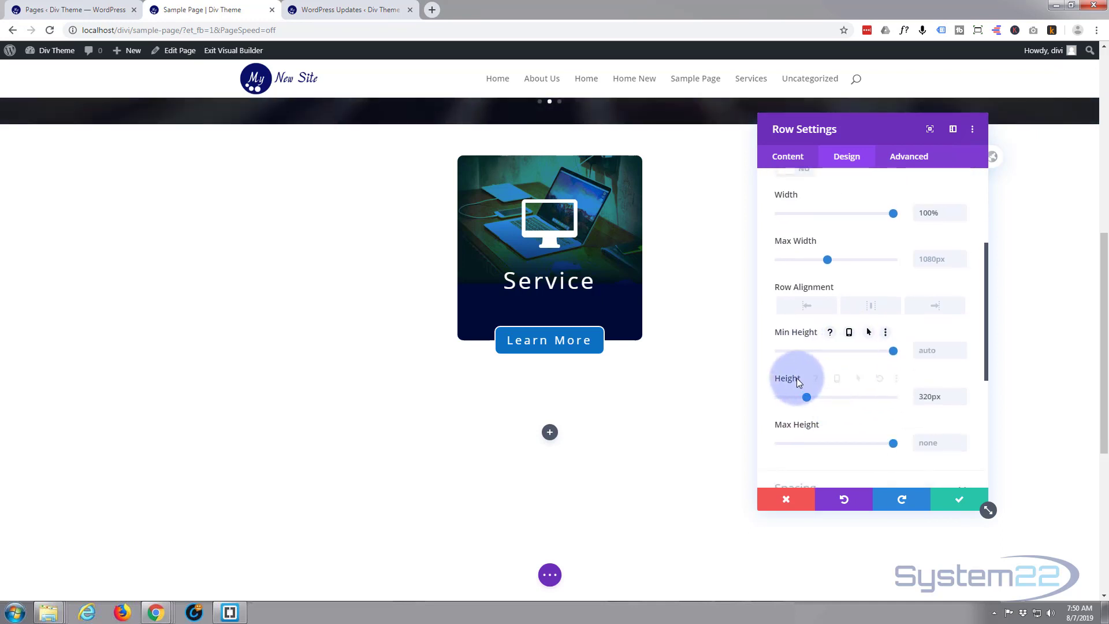
{"action": "left_click", "coordinate": [828, 378]}
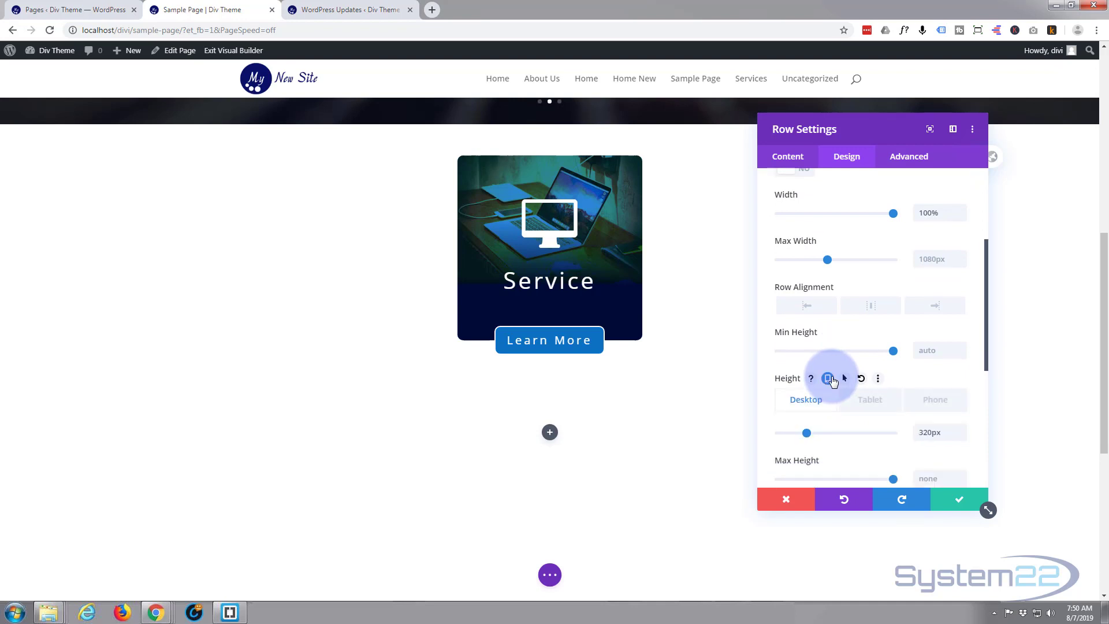
{"action": "left_click", "coordinate": [871, 400]}
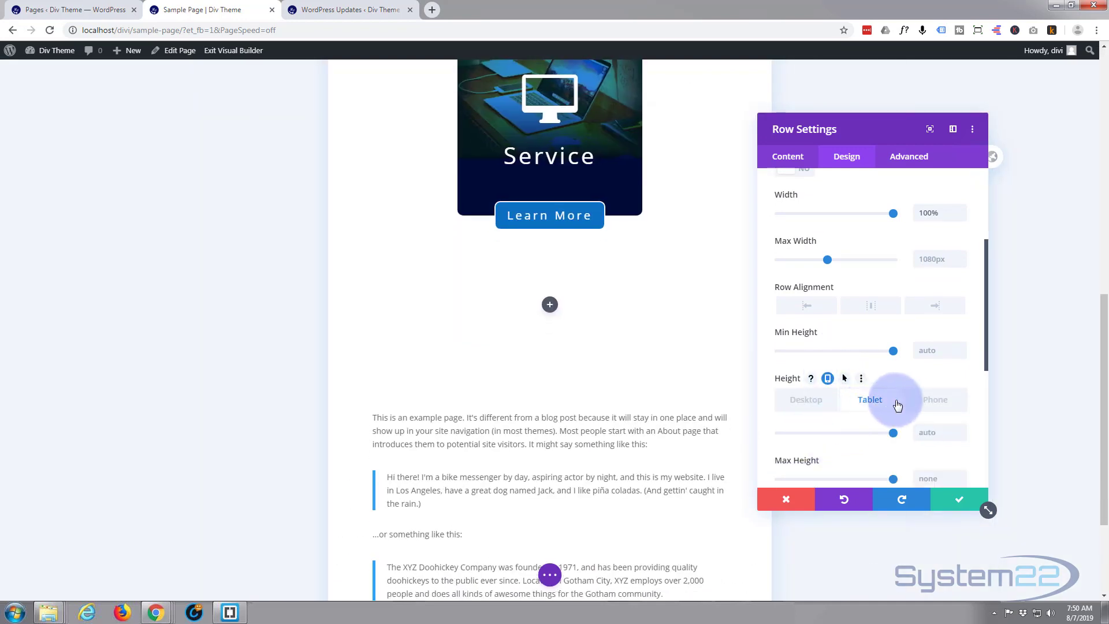
{"action": "left_click", "coordinate": [928, 401]}
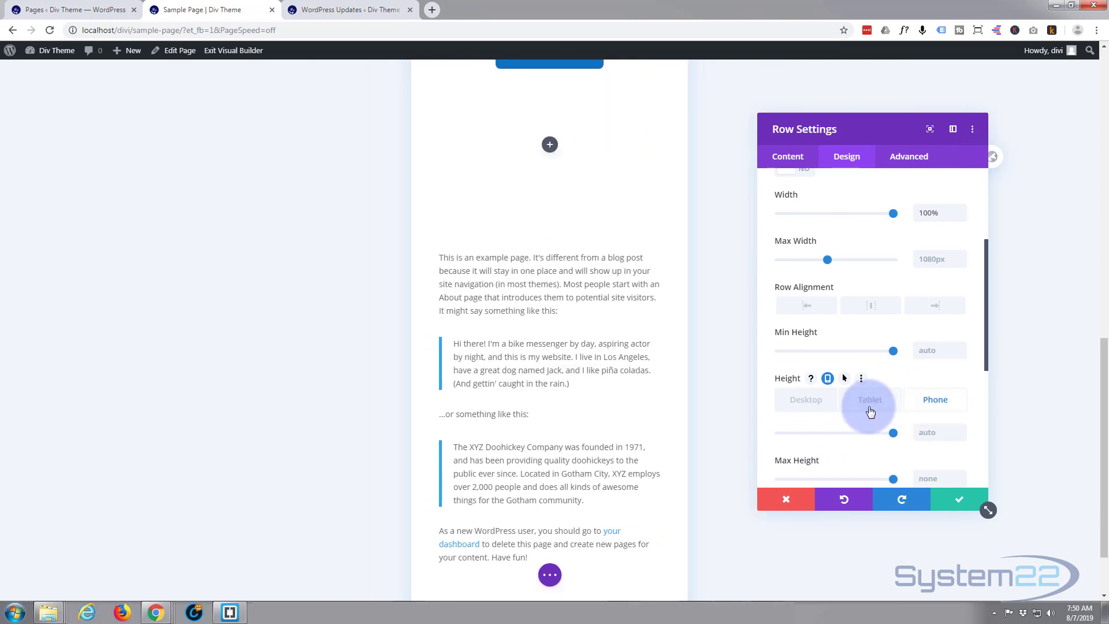
- Set the row's top and bottom padding to 0px with the two values linked
{"action": "scroll", "coordinate": [859, 358], "scroll_direction": "down", "scroll_amount": 4}
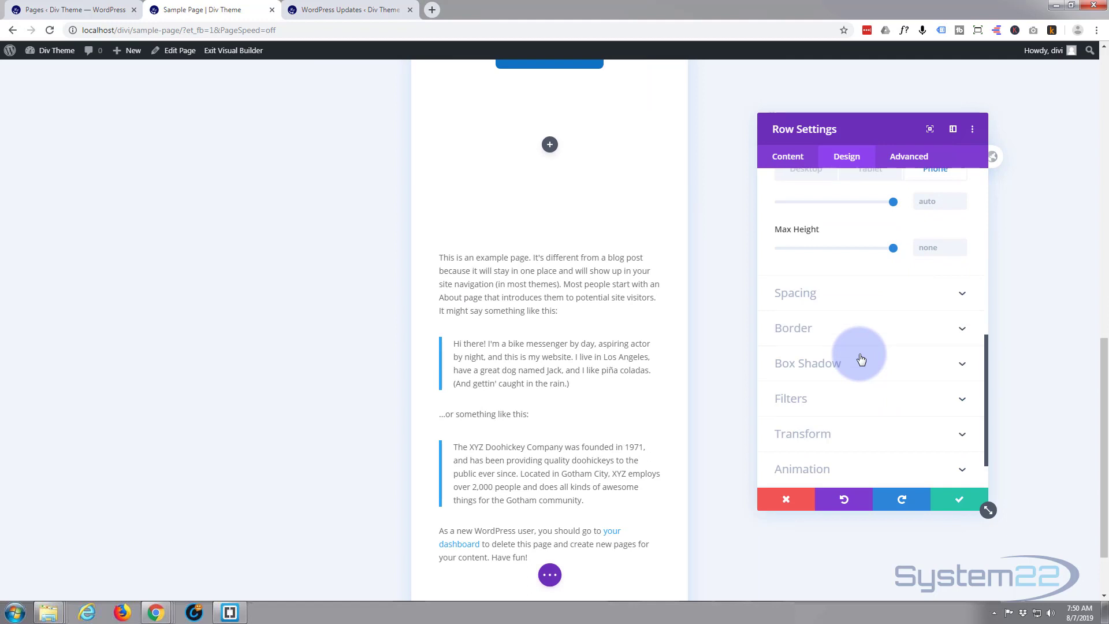
{"action": "scroll", "coordinate": [861, 359], "scroll_direction": "down", "scroll_amount": 1}
{"action": "scroll", "coordinate": [860, 358], "scroll_direction": "up", "scroll_amount": 1}
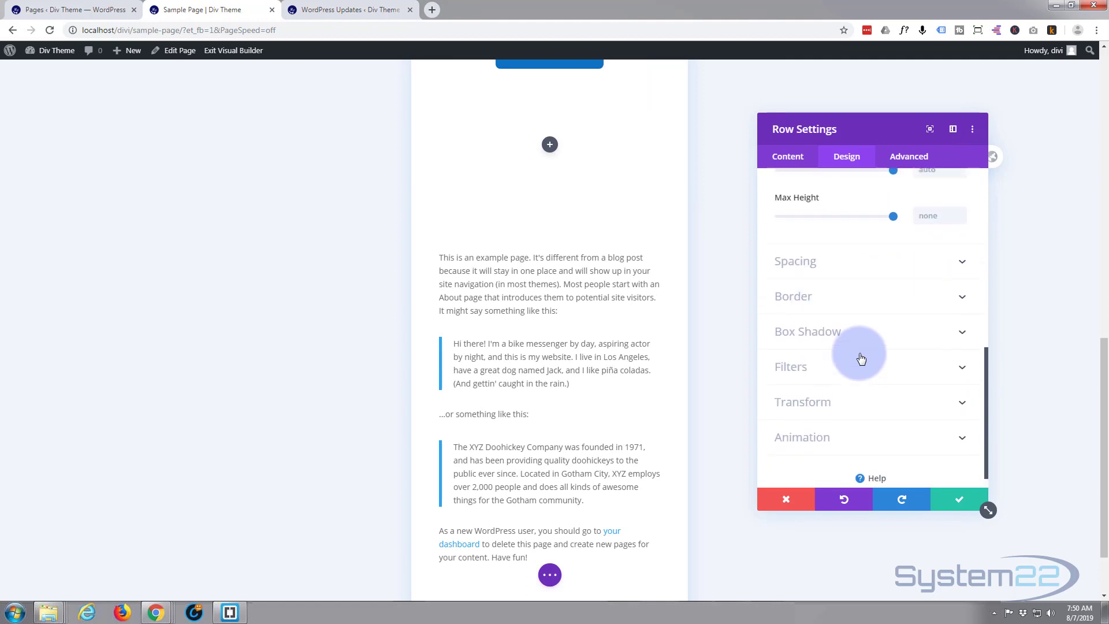
{"action": "left_click", "coordinate": [856, 307]}
{"action": "scroll", "coordinate": [856, 306], "scroll_direction": "up", "scroll_amount": 1}
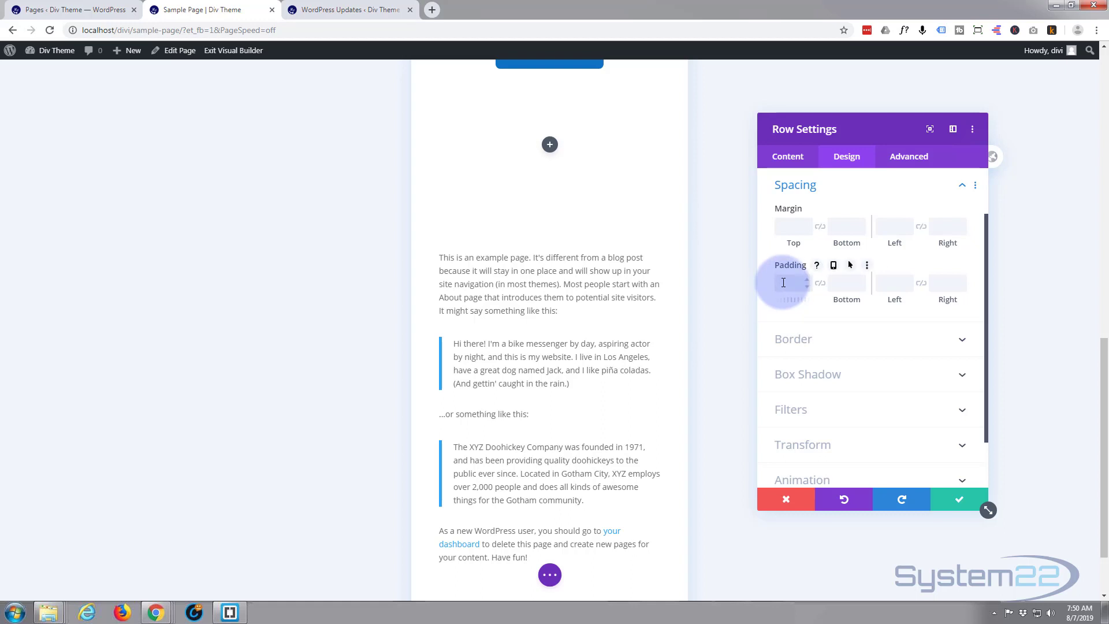
{"action": "type", "text": "0px"}
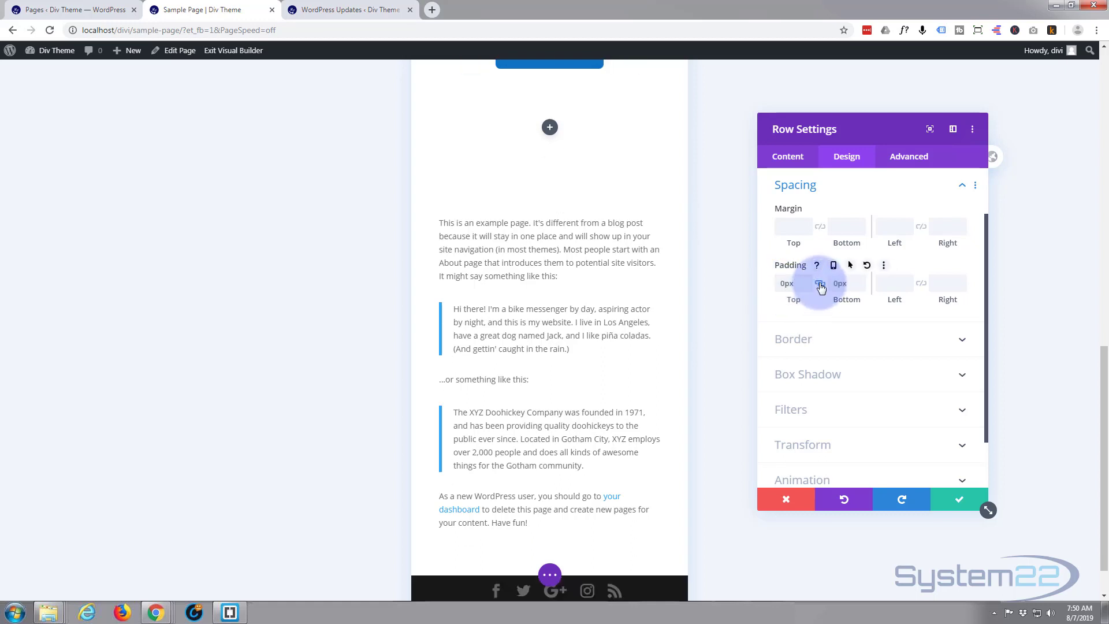
{"action": "left_click", "coordinate": [821, 283]}
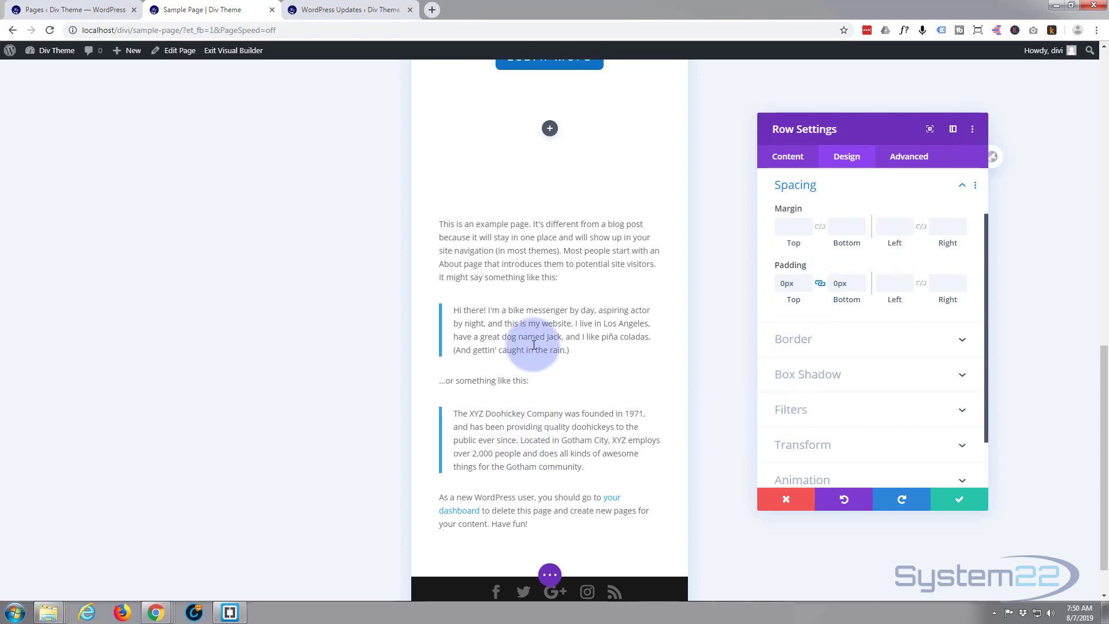
- Switch the page preview from phone back to the desktop view
{"action": "scroll", "coordinate": [533, 346], "scroll_direction": "up", "scroll_amount": 5}
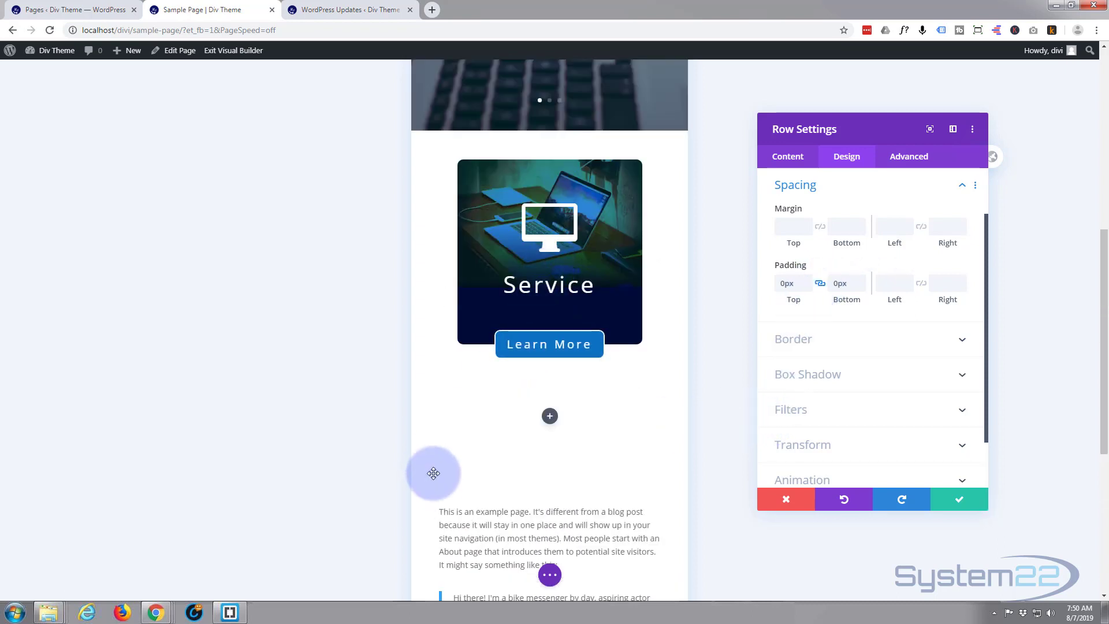
{"action": "mouse_move", "coordinate": [164, 606]}
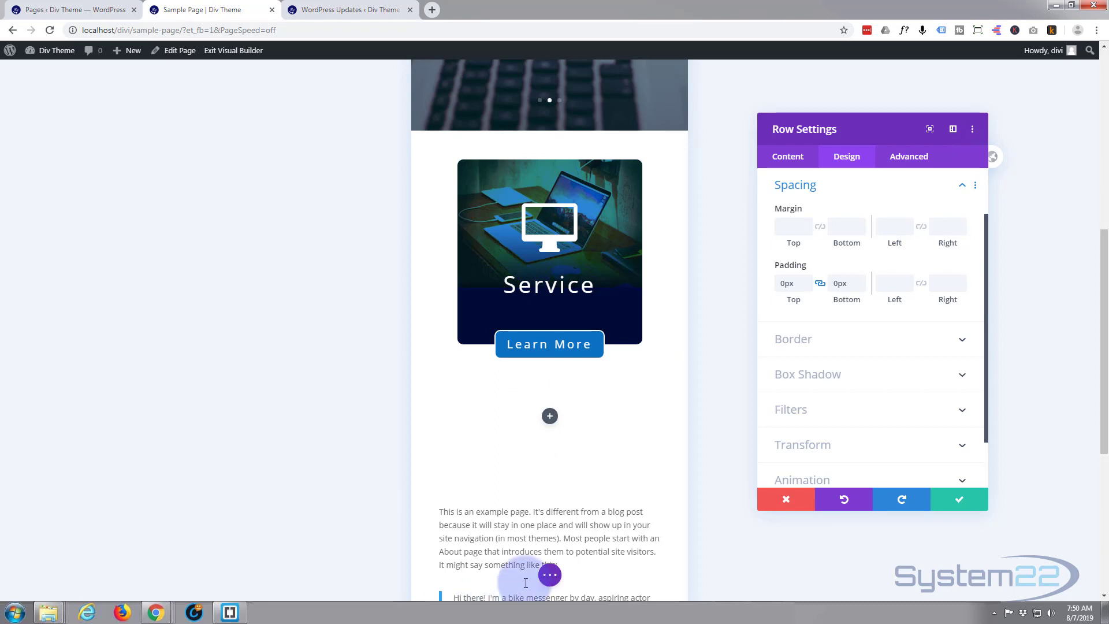
{"action": "left_click", "coordinate": [549, 575]}
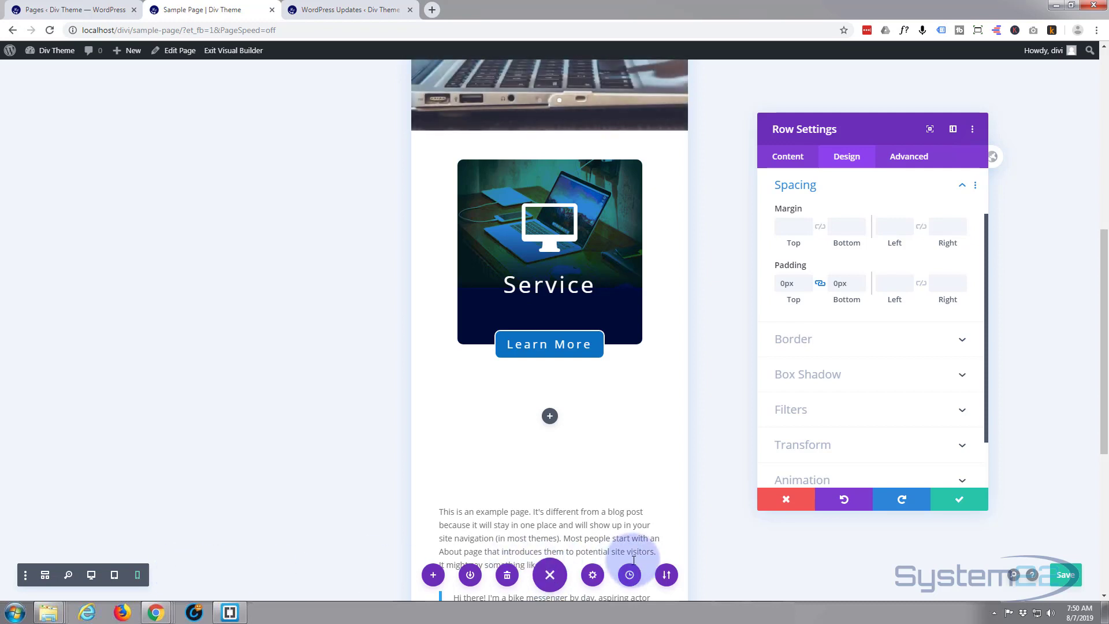
{"action": "left_click", "coordinate": [91, 576]}
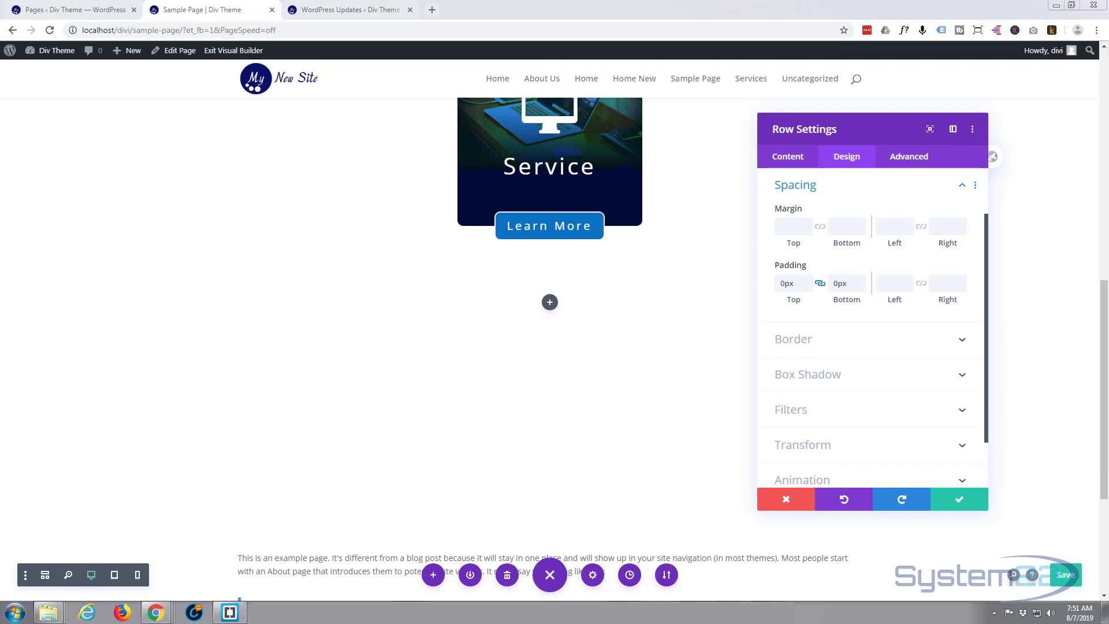
- Save the row settings and add a Blurb module to the empty row below the Service box
{"action": "left_click", "coordinate": [962, 501]}
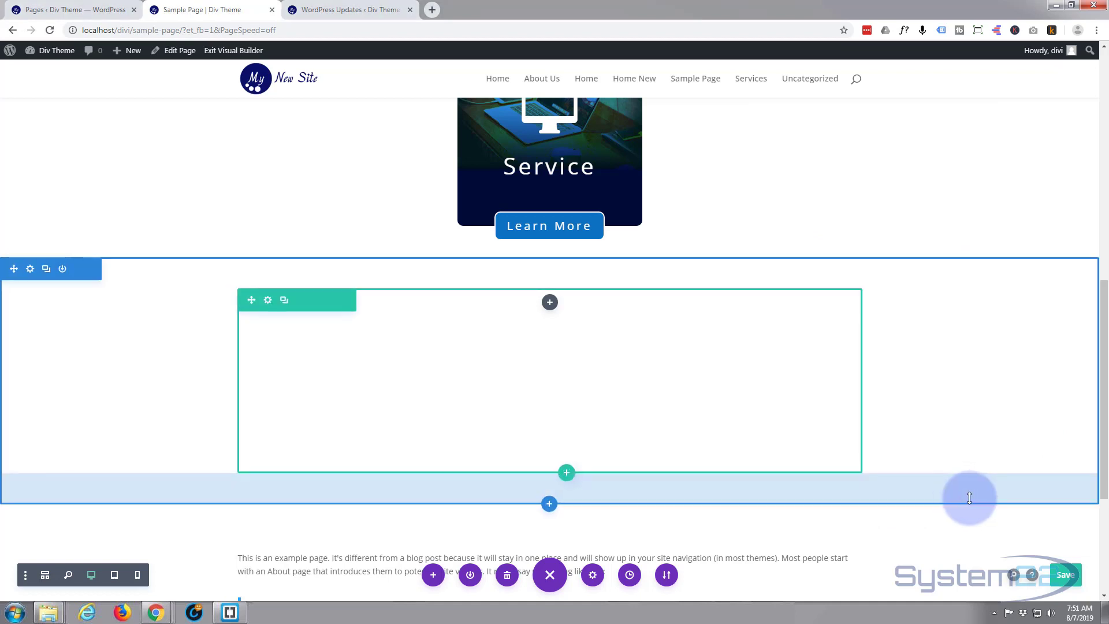
{"action": "left_click", "coordinate": [550, 306]}
{"action": "left_click", "coordinate": [497, 508]}
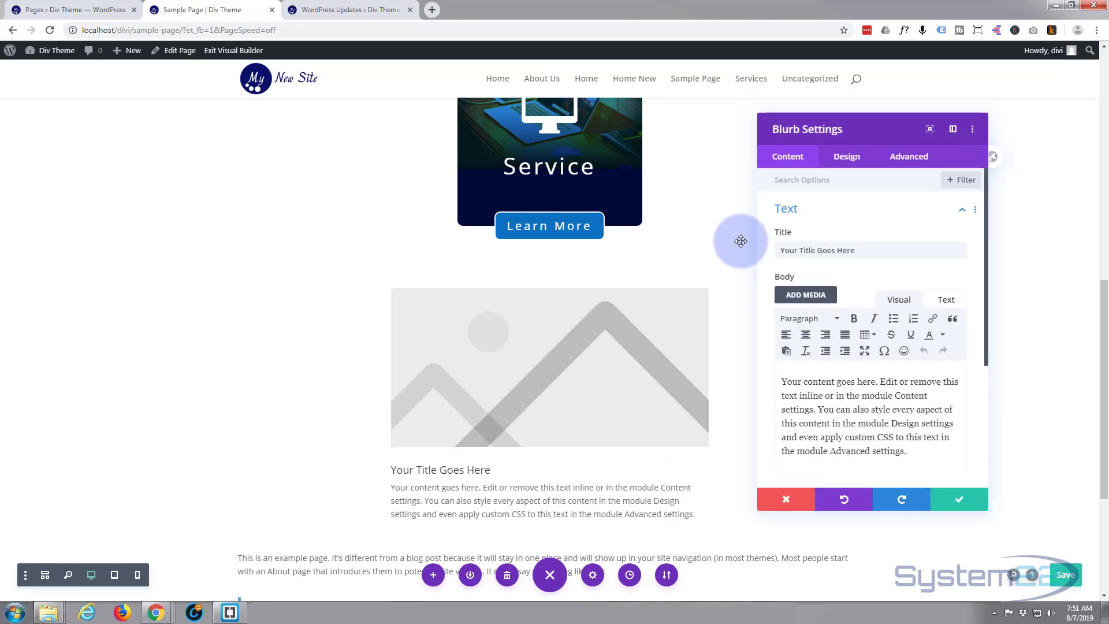
- Set the blurb's title to "Service" and delete all of its placeholder body text
{"action": "left_click", "coordinate": [856, 251]}
{"action": "left_click_drag", "start_coordinate": [756, 249], "coordinate": [749, 246]}
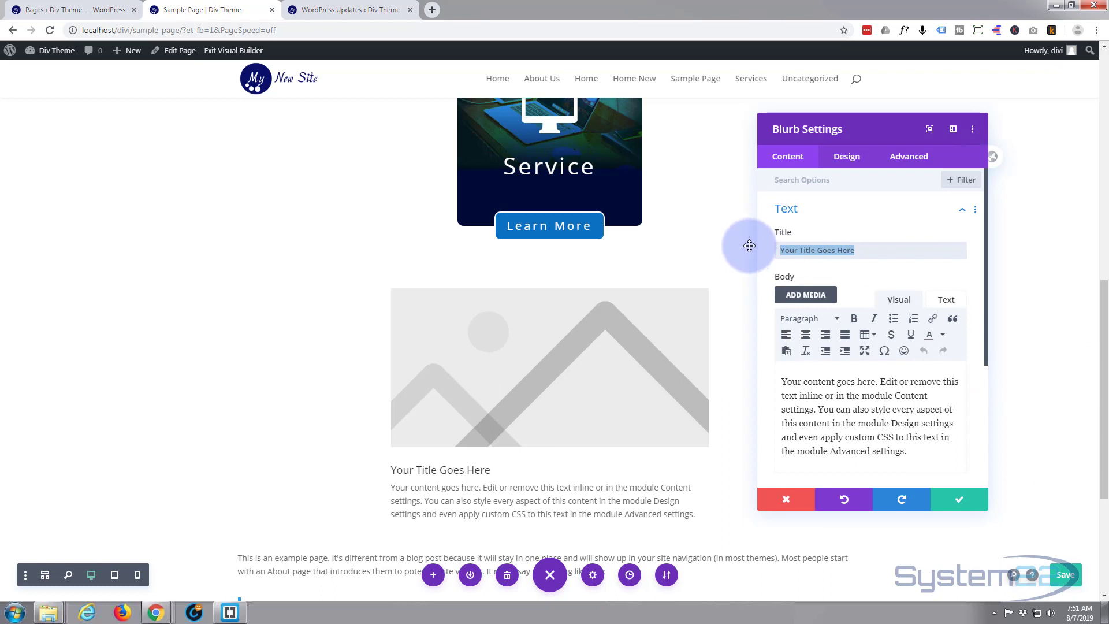
{"action": "type", "text": "Service"}
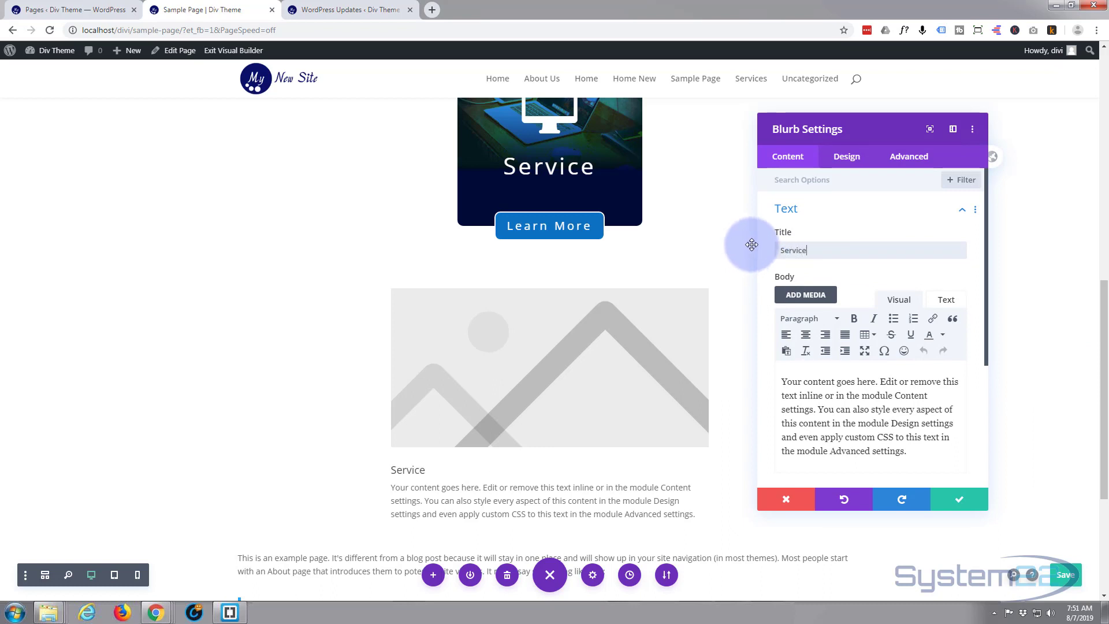
{"action": "left_click_drag", "start_coordinate": [782, 382], "coordinate": [953, 462]}
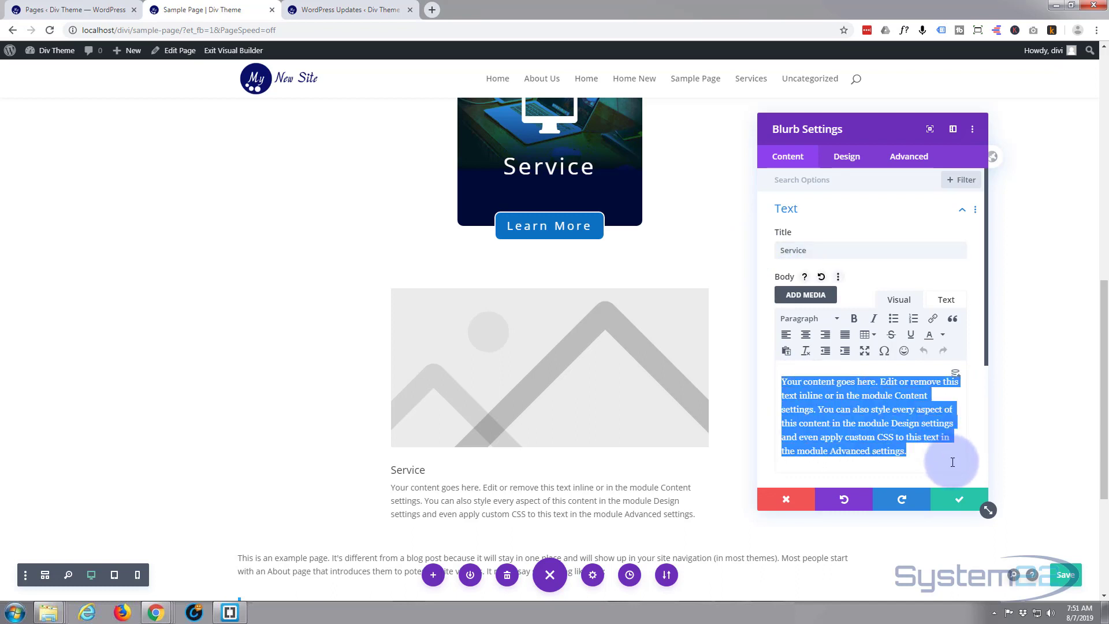
{"action": "key", "text": "BackSpace"}
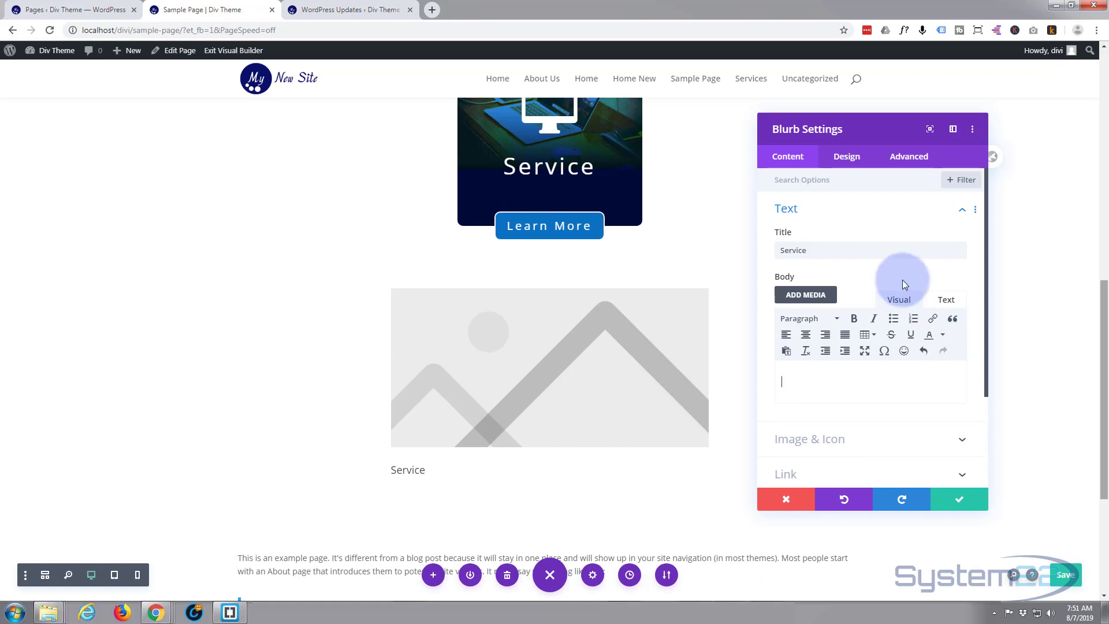
- Make the blurb use an icon instead of an image and choose the desktop monitor icon
{"action": "scroll", "coordinate": [856, 213], "scroll_direction": "down", "scroll_amount": 1}
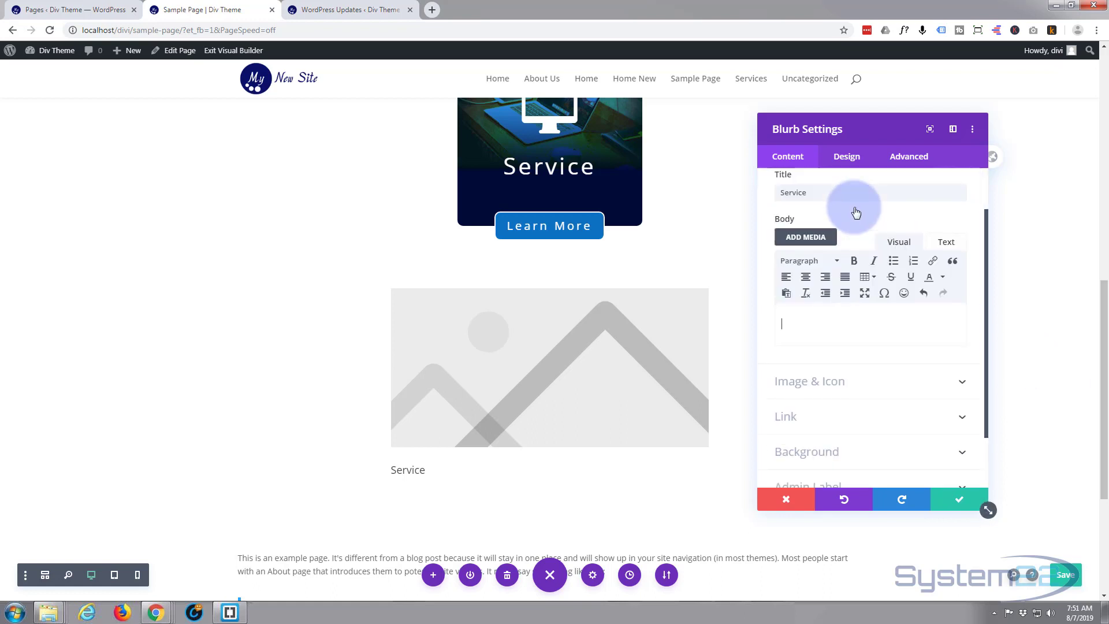
{"action": "scroll", "coordinate": [857, 213], "scroll_direction": "down", "scroll_amount": 1}
{"action": "left_click", "coordinate": [857, 325]}
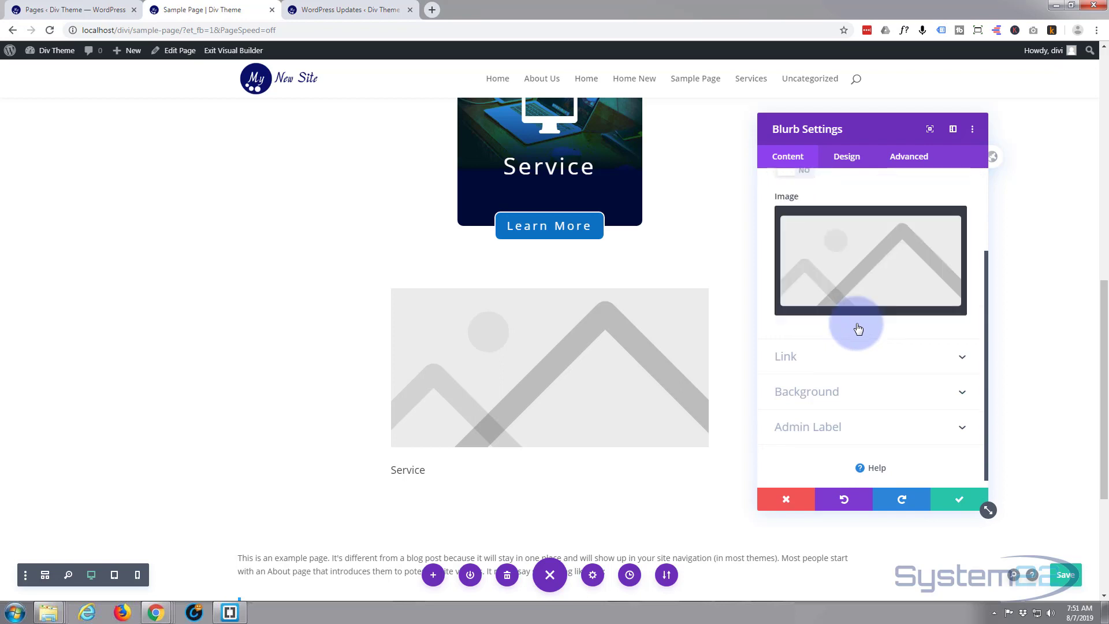
{"action": "left_click", "coordinate": [806, 229]}
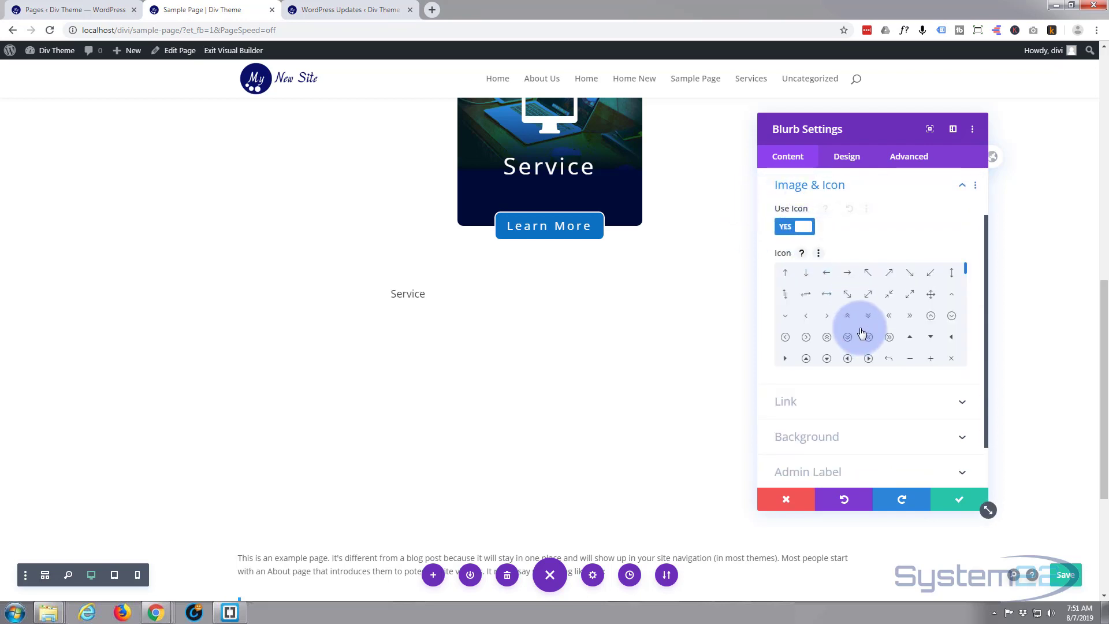
{"action": "scroll", "coordinate": [861, 331], "scroll_direction": "down", "scroll_amount": 1}
{"action": "scroll", "coordinate": [862, 332], "scroll_direction": "down", "scroll_amount": 1}
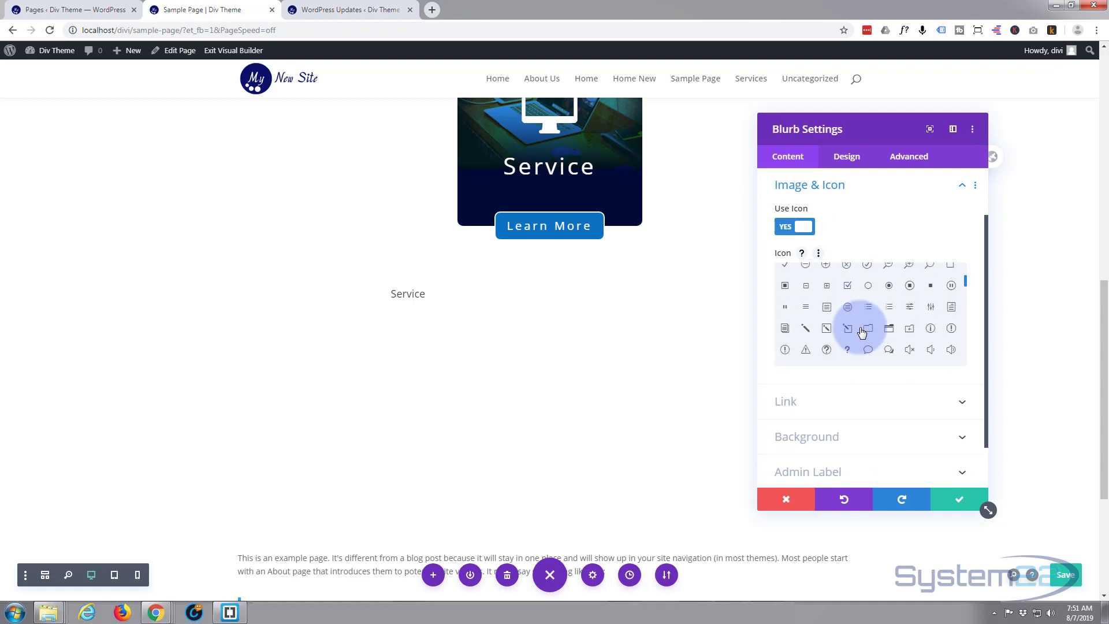
{"action": "scroll", "coordinate": [862, 332], "scroll_direction": "down", "scroll_amount": 1}
{"action": "left_click", "coordinate": [951, 335]}
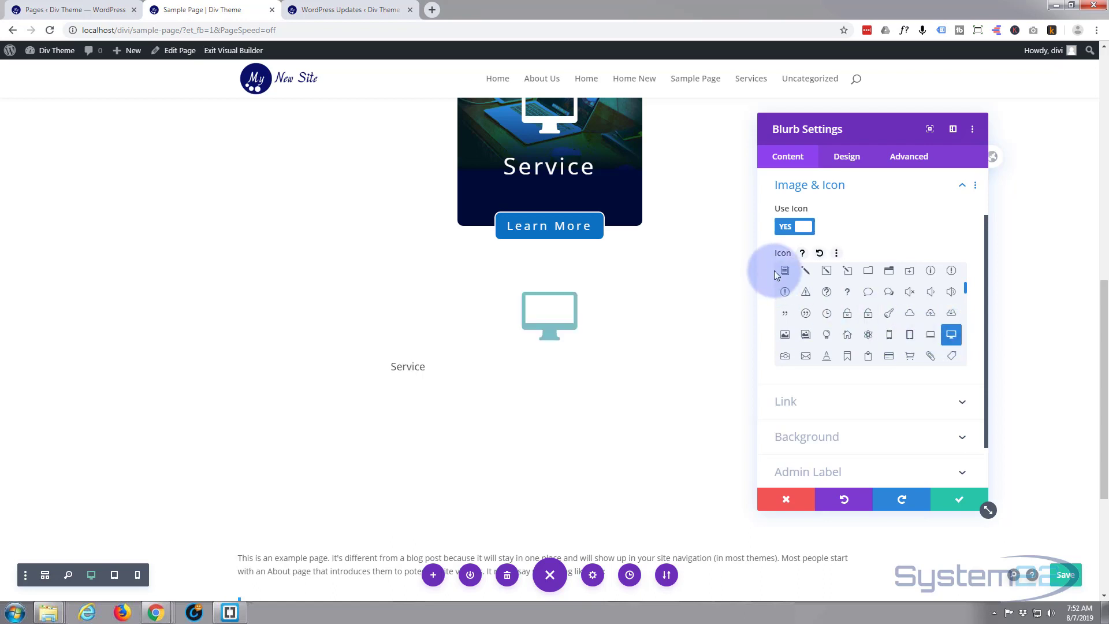
- Set the laptop photo popout.jpg from the media library as the blurb's background image
{"action": "left_click", "coordinate": [865, 439]}
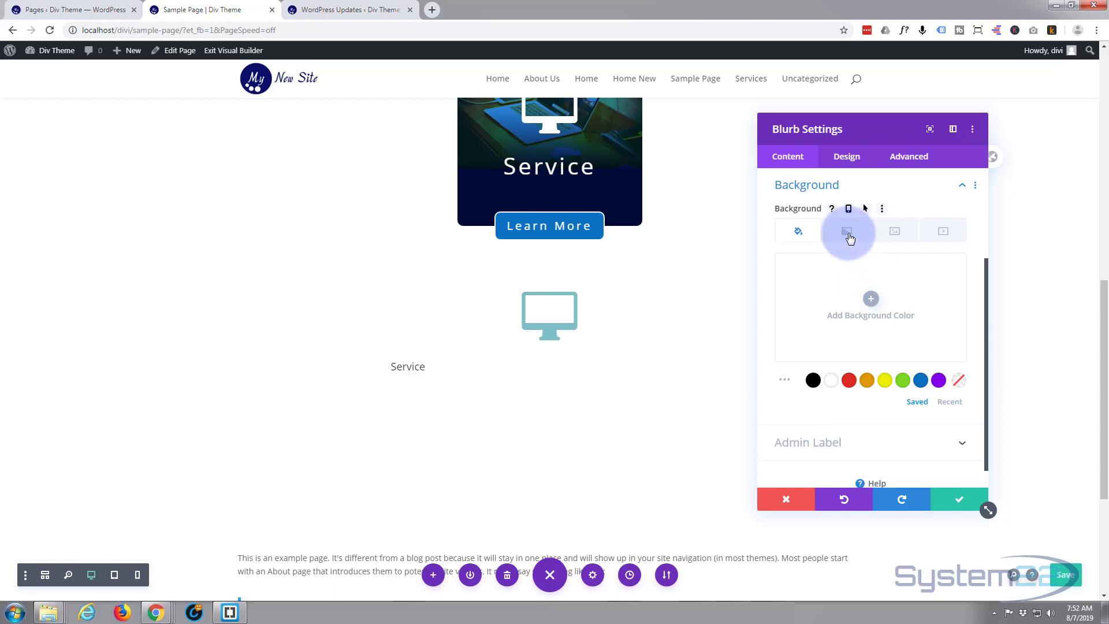
{"action": "left_click", "coordinate": [897, 231]}
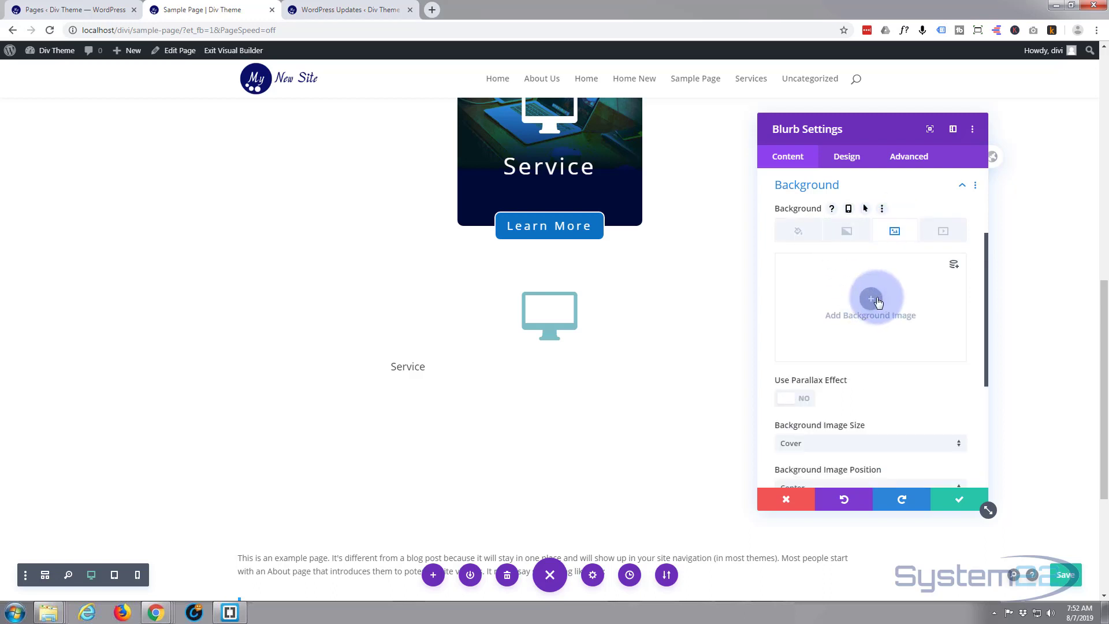
{"action": "left_click", "coordinate": [873, 298]}
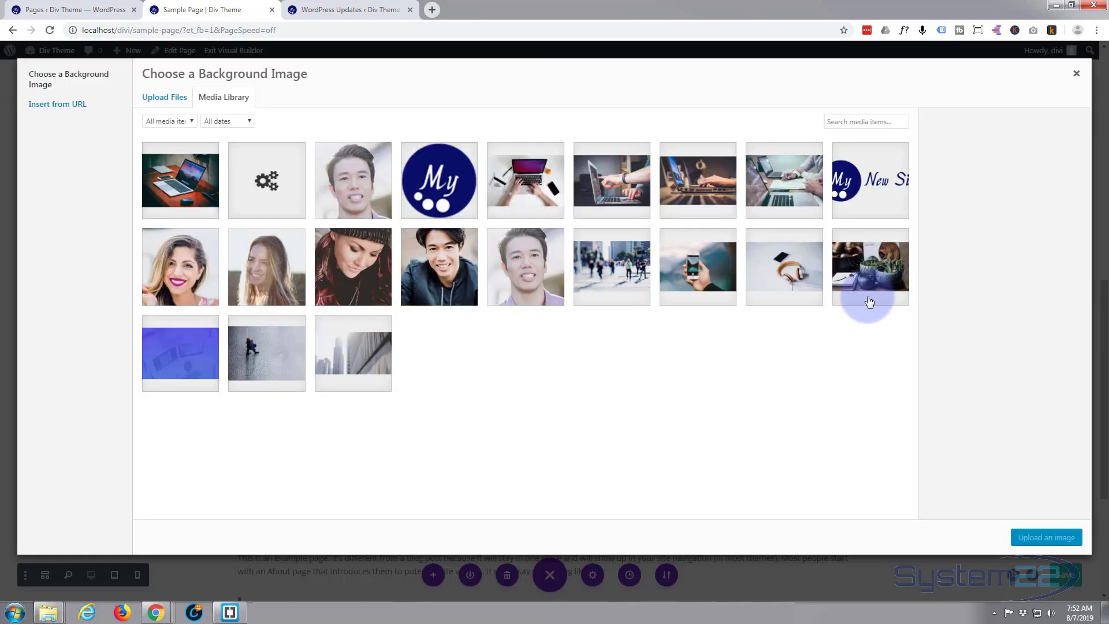
{"action": "left_click", "coordinate": [189, 177]}
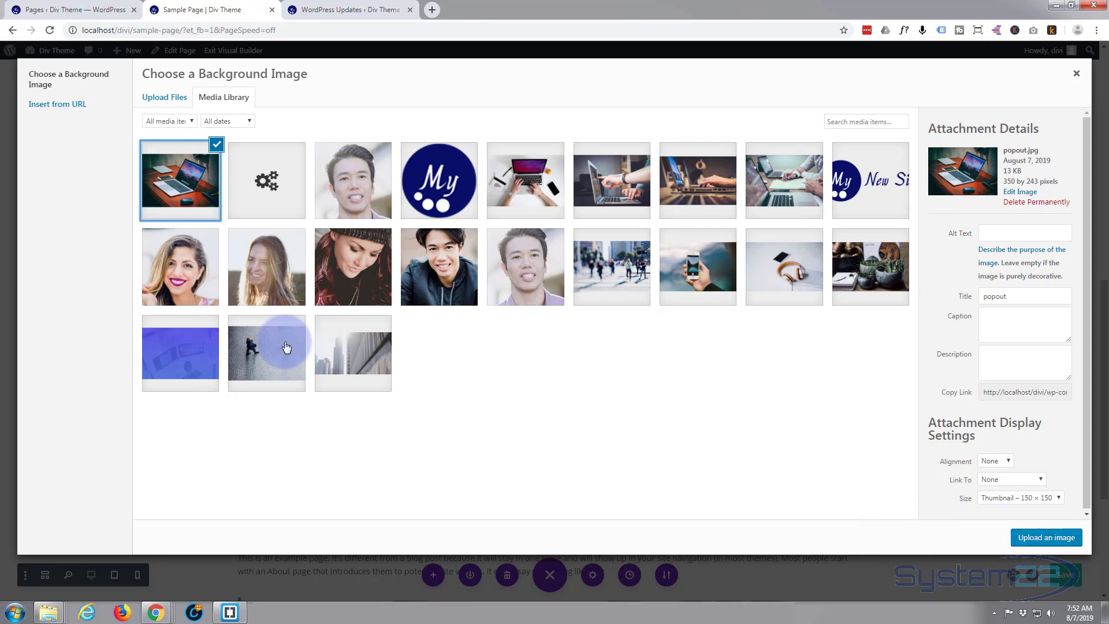
{"action": "left_click", "coordinate": [206, 208]}
{"action": "left_click", "coordinate": [1056, 539]}
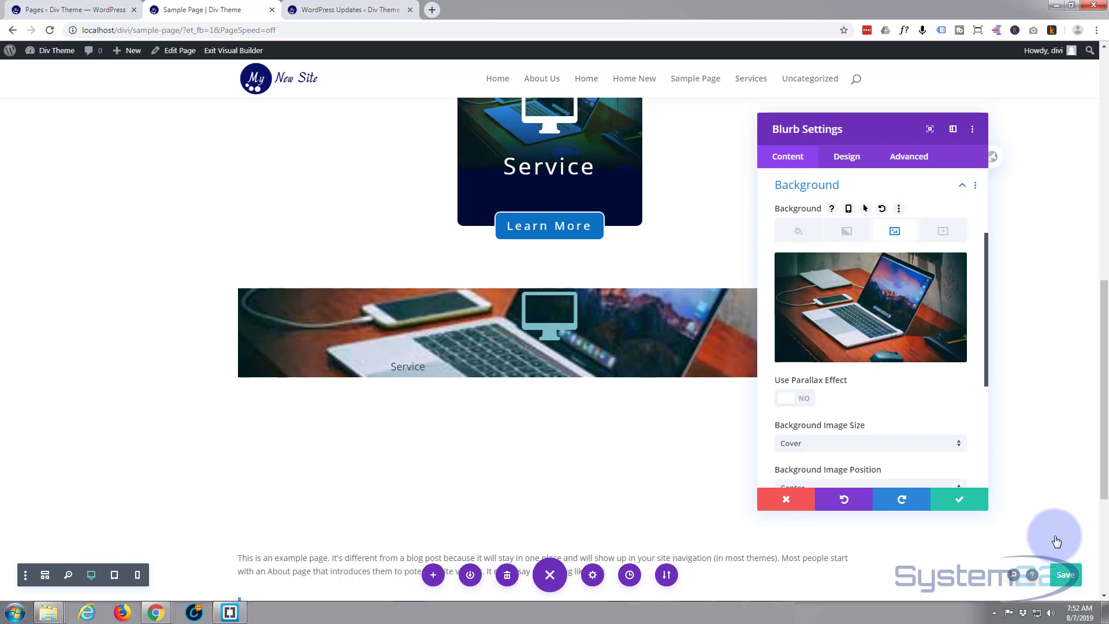
- Set the blurb's background image size to Fit and its position to Top Center, and save the blurb
{"action": "left_click", "coordinate": [959, 450]}
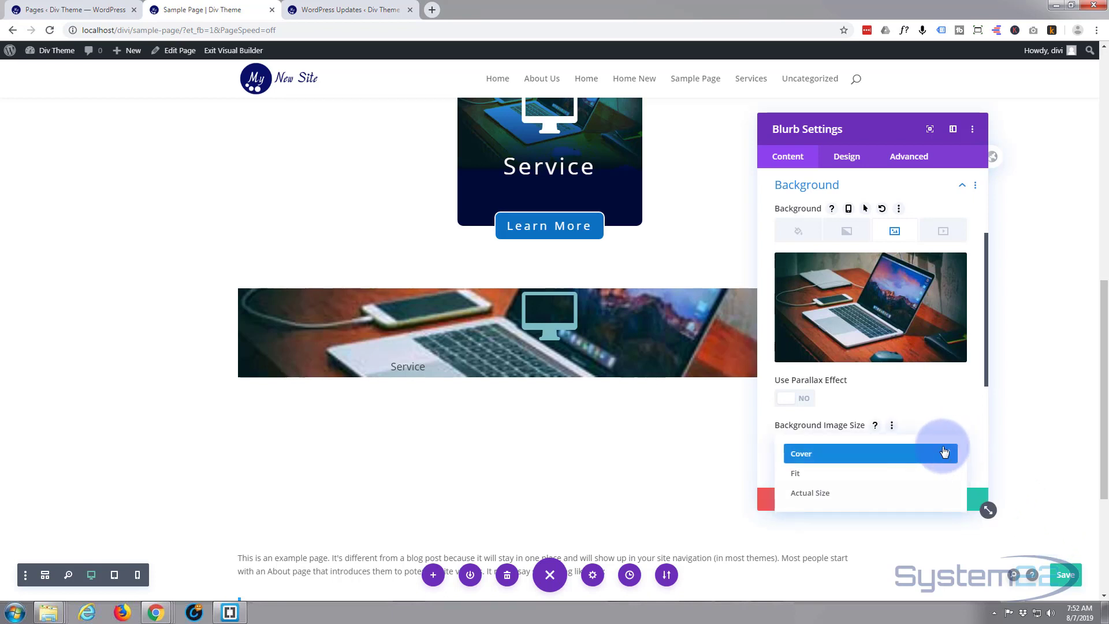
{"action": "left_click", "coordinate": [816, 475]}
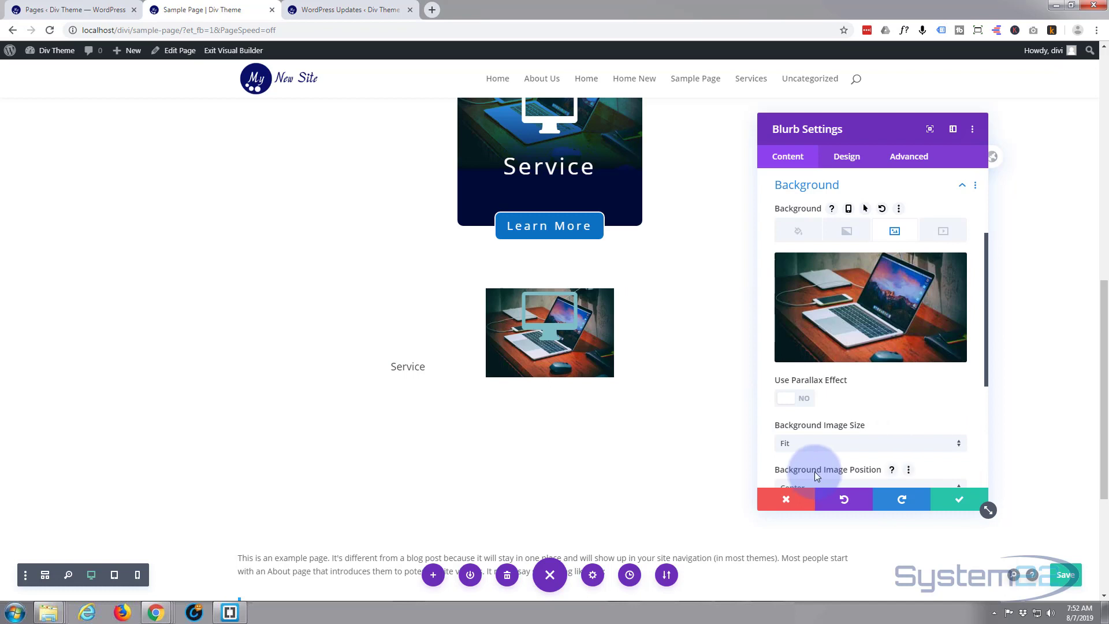
{"action": "scroll", "coordinate": [840, 400], "scroll_direction": "down", "scroll_amount": 1}
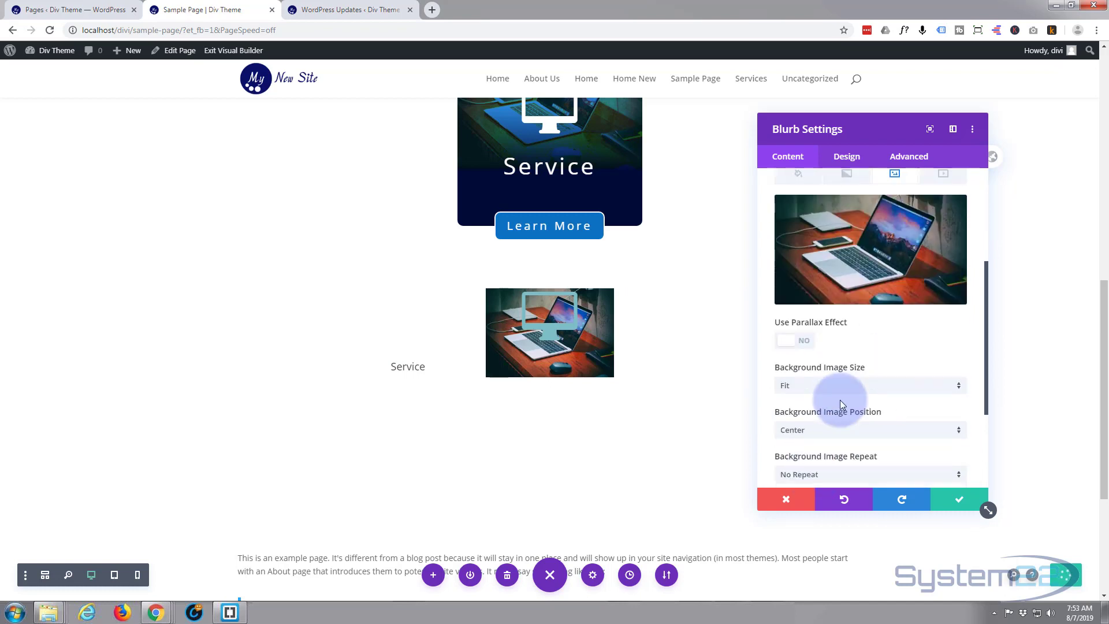
{"action": "scroll", "coordinate": [840, 400], "scroll_direction": "down", "scroll_amount": 1}
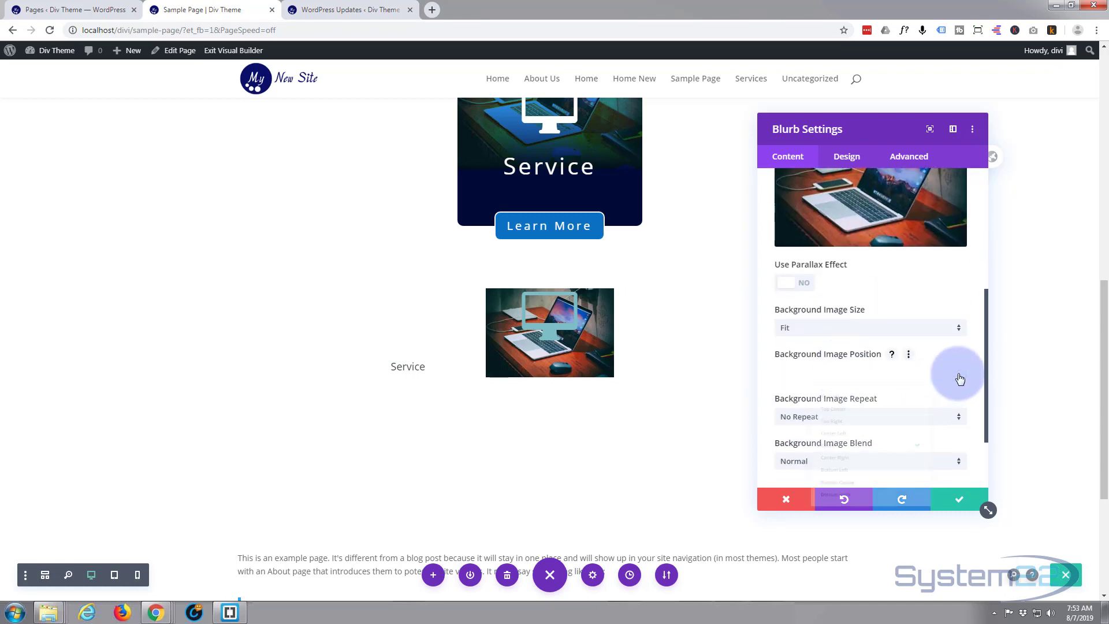
{"action": "left_click", "coordinate": [959, 376]}
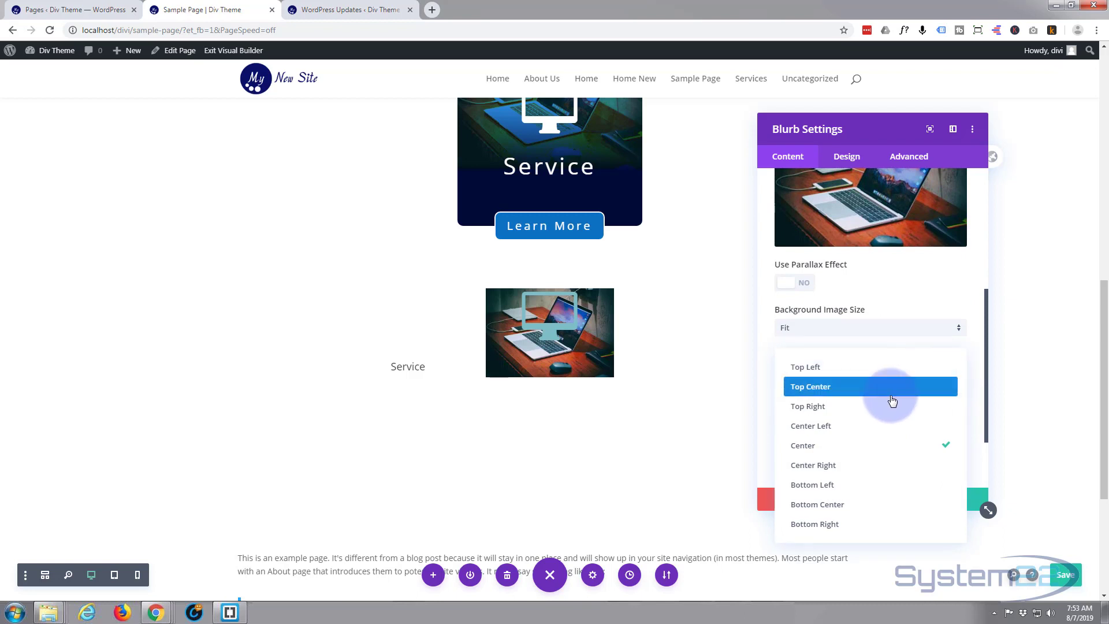
{"action": "left_click", "coordinate": [893, 401]}
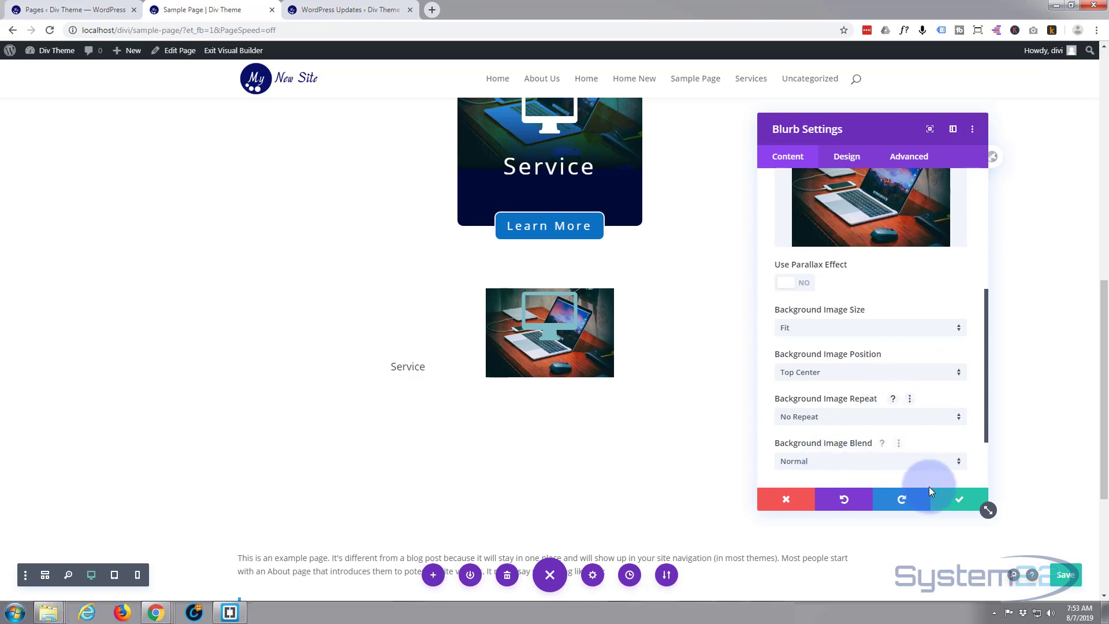
{"action": "left_click", "coordinate": [961, 501]}
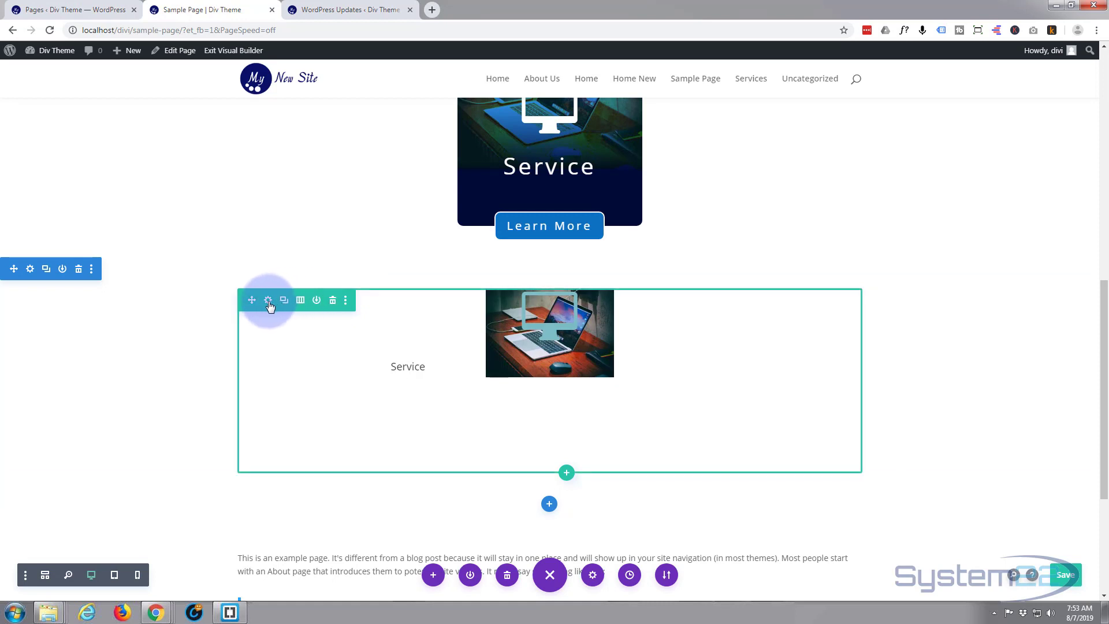
- Check the width and height values in the row's sizing settings
{"action": "left_click", "coordinate": [269, 302]}
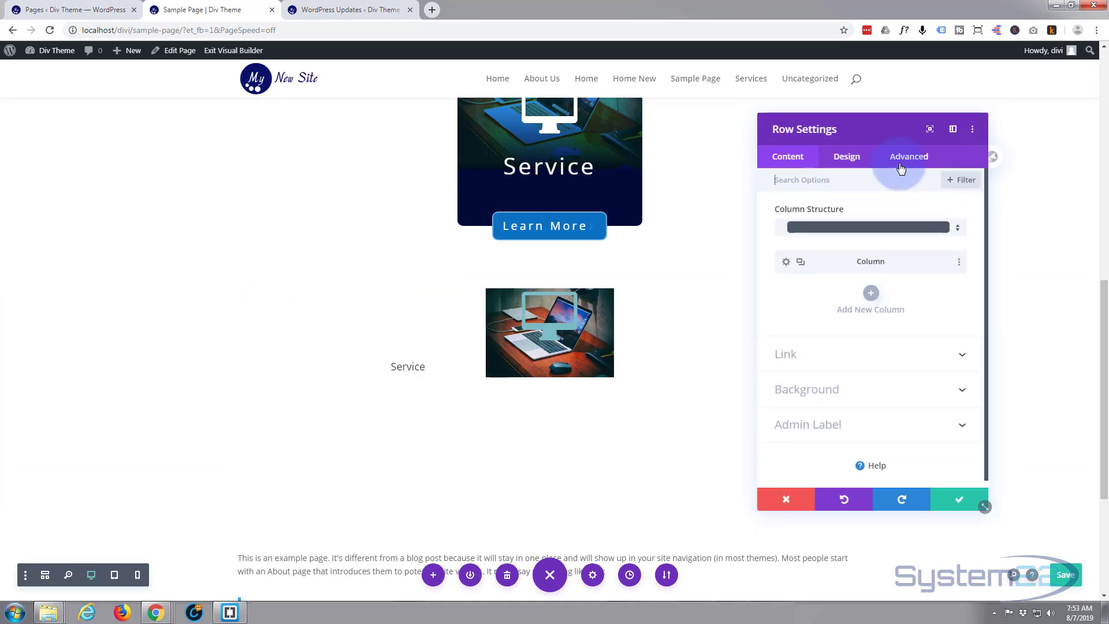
{"action": "left_click", "coordinate": [847, 157]}
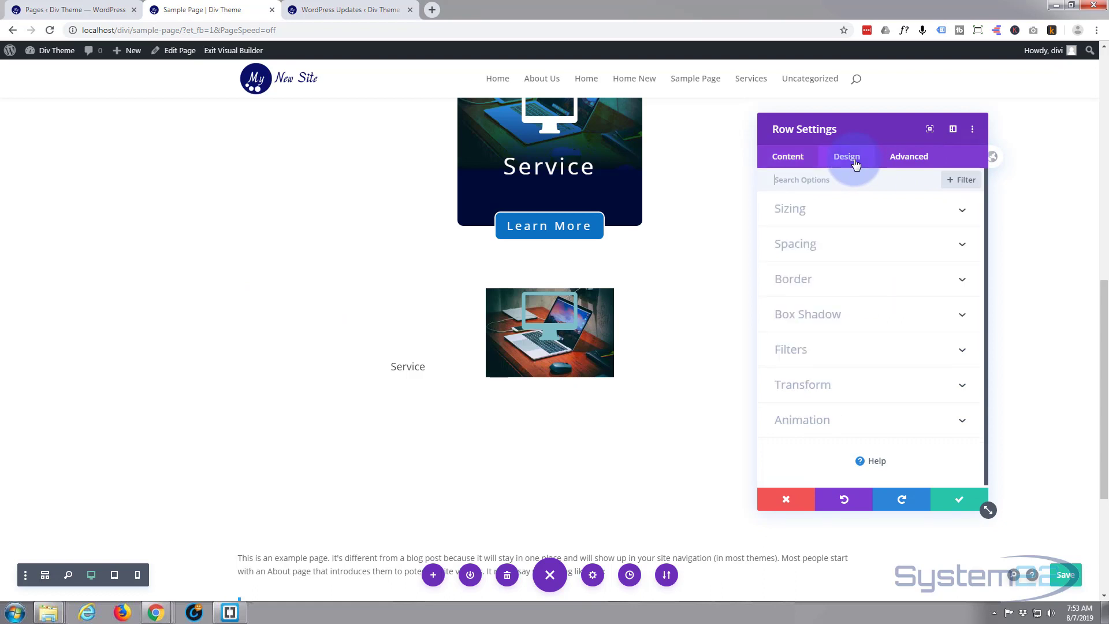
{"action": "left_click", "coordinate": [844, 209]}
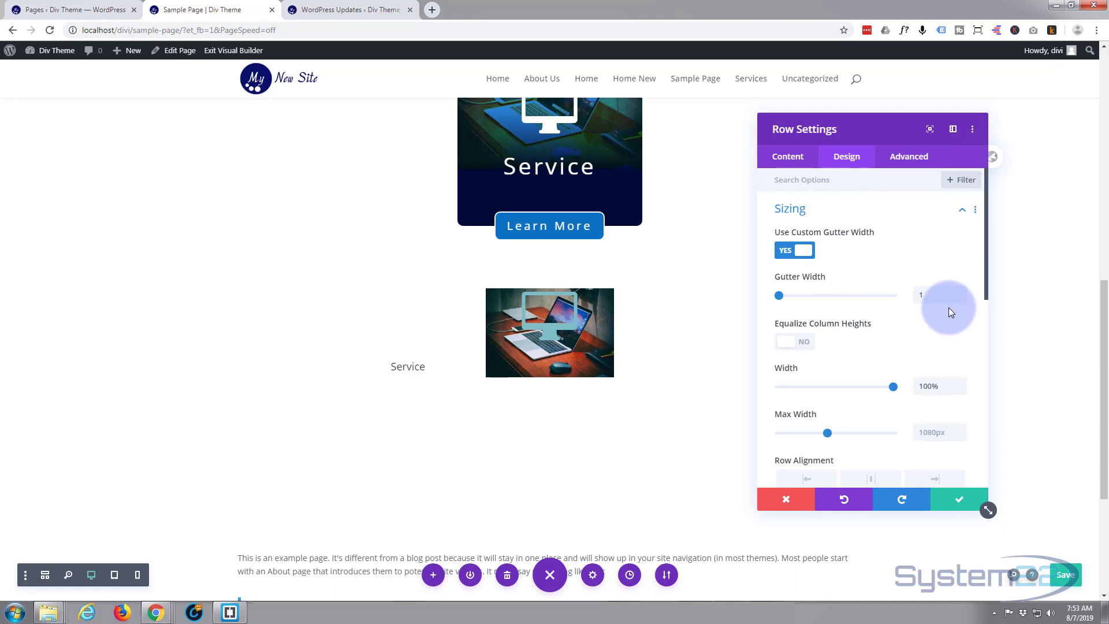
{"action": "scroll", "coordinate": [925, 404], "scroll_direction": "down", "scroll_amount": 4}
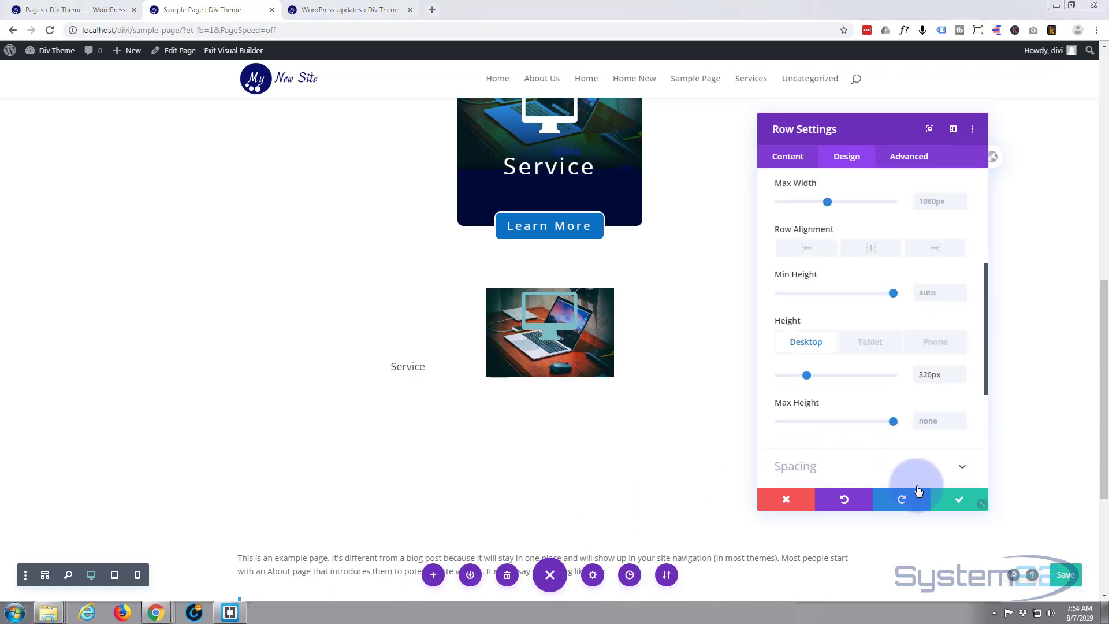
{"action": "left_click", "coordinate": [952, 500]}
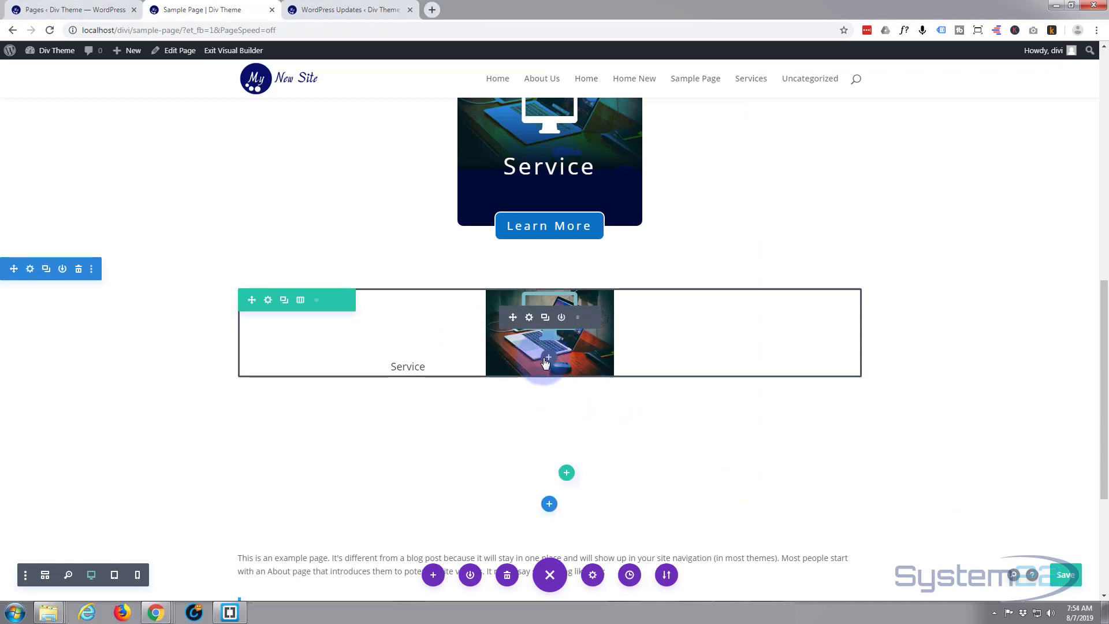
- Add a background gradient to the blurb in the new section
{"action": "left_click", "coordinate": [530, 319]}
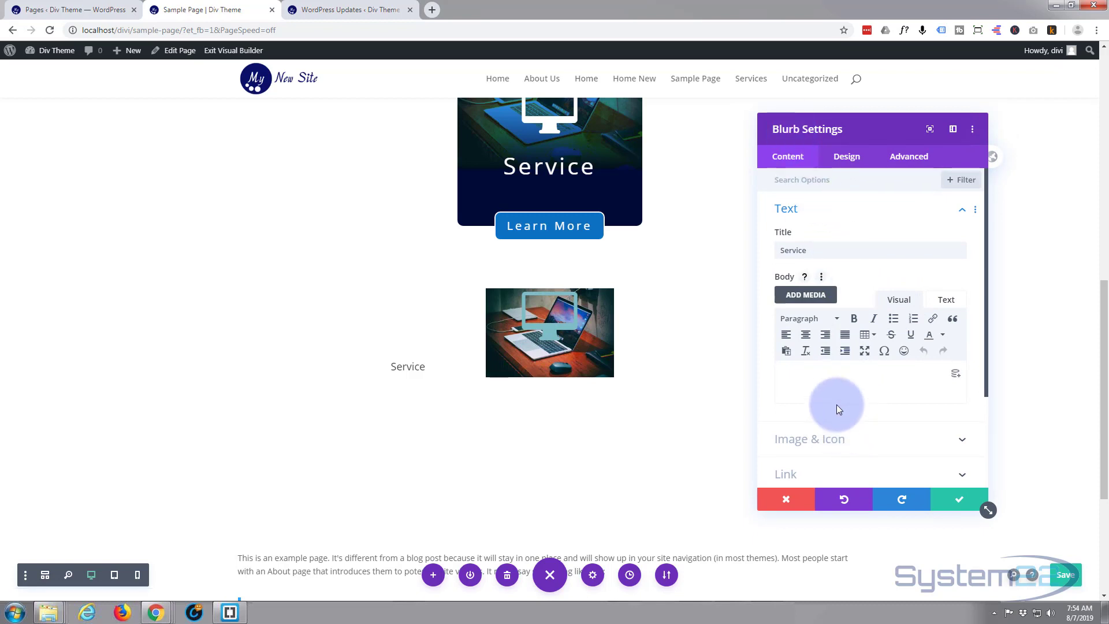
{"action": "scroll", "coordinate": [836, 405], "scroll_direction": "down", "scroll_amount": 2}
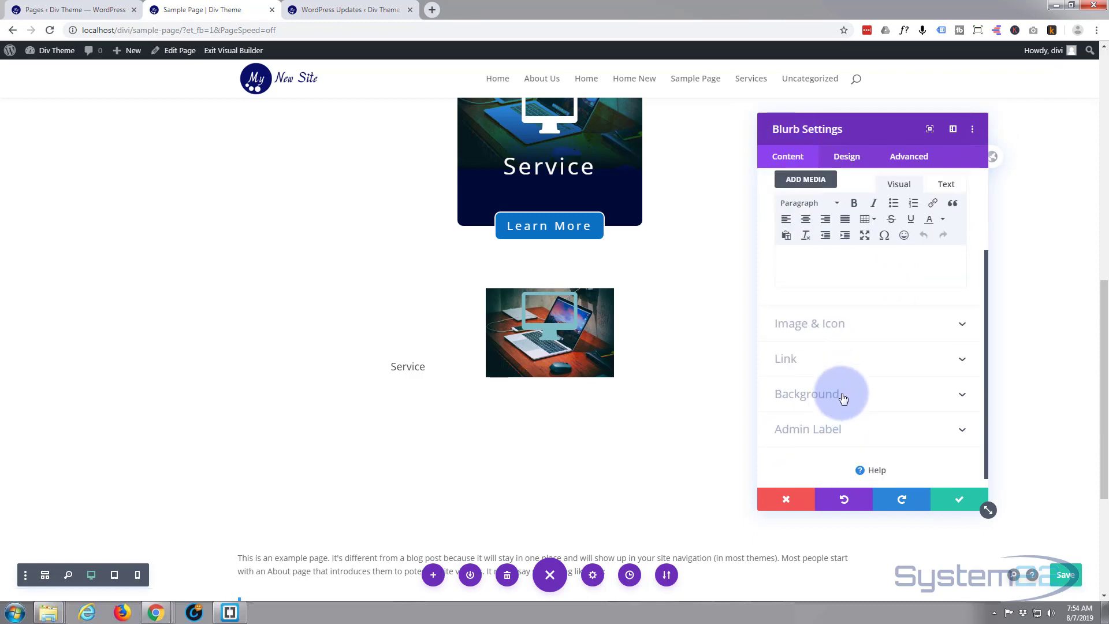
{"action": "left_click", "coordinate": [844, 397]}
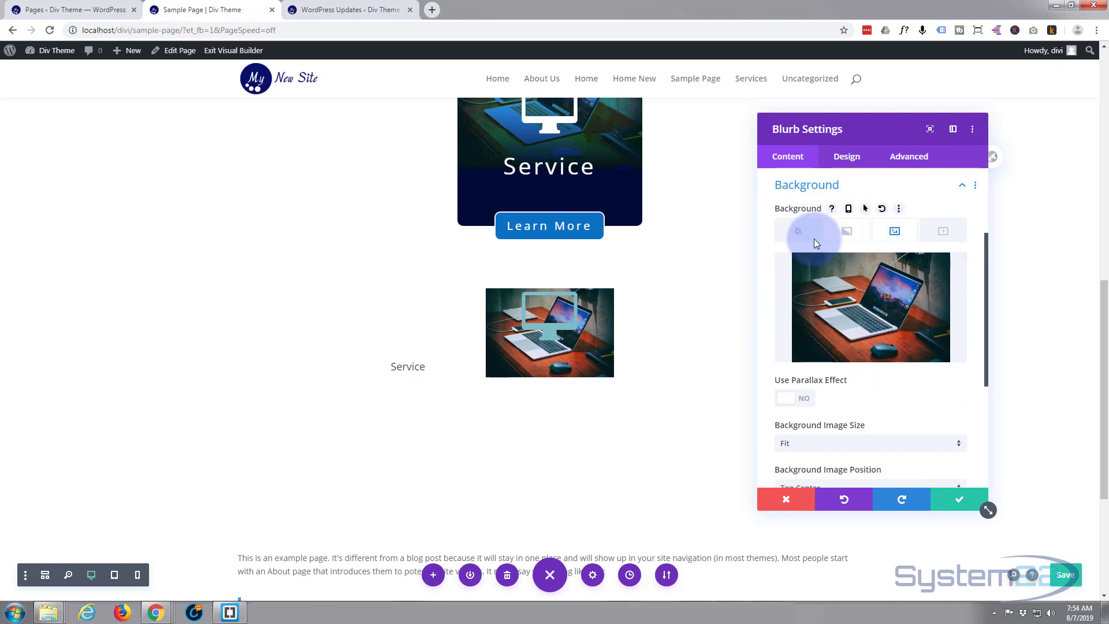
{"action": "left_click", "coordinate": [848, 234]}
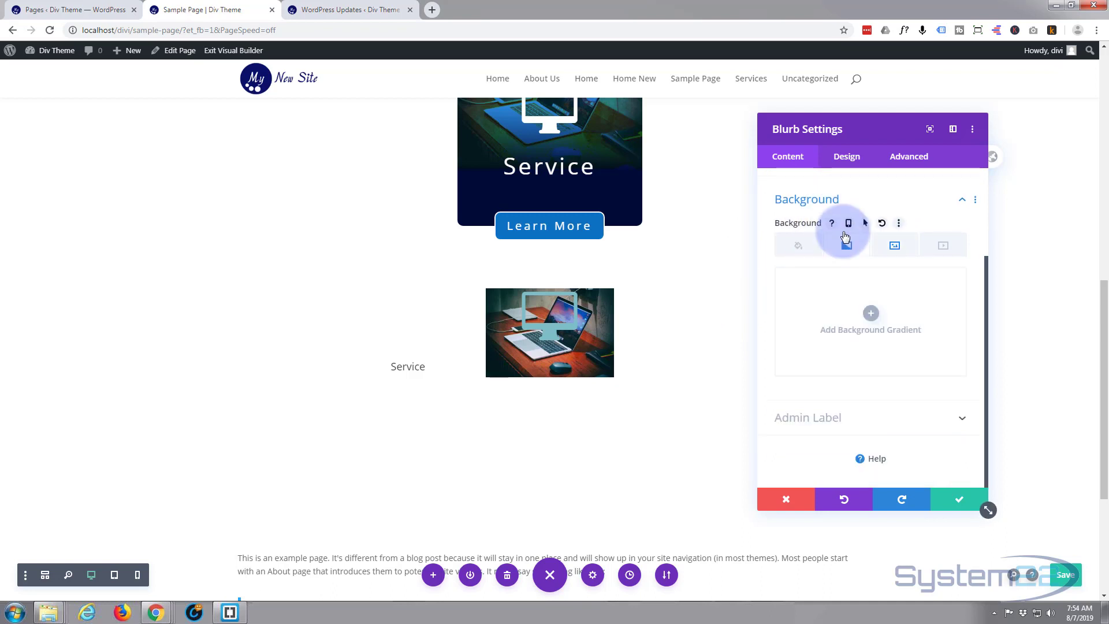
{"action": "left_click", "coordinate": [873, 312]}
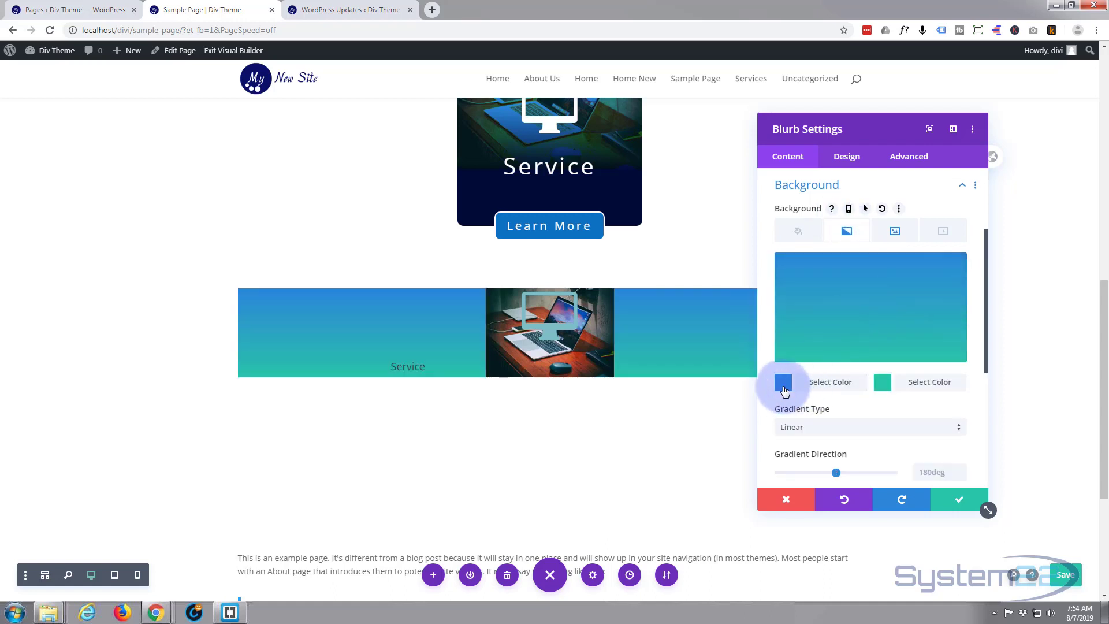
- Set the second color of the blurb's background gradient to dark navy #00072b
{"action": "left_click", "coordinate": [916, 388]}
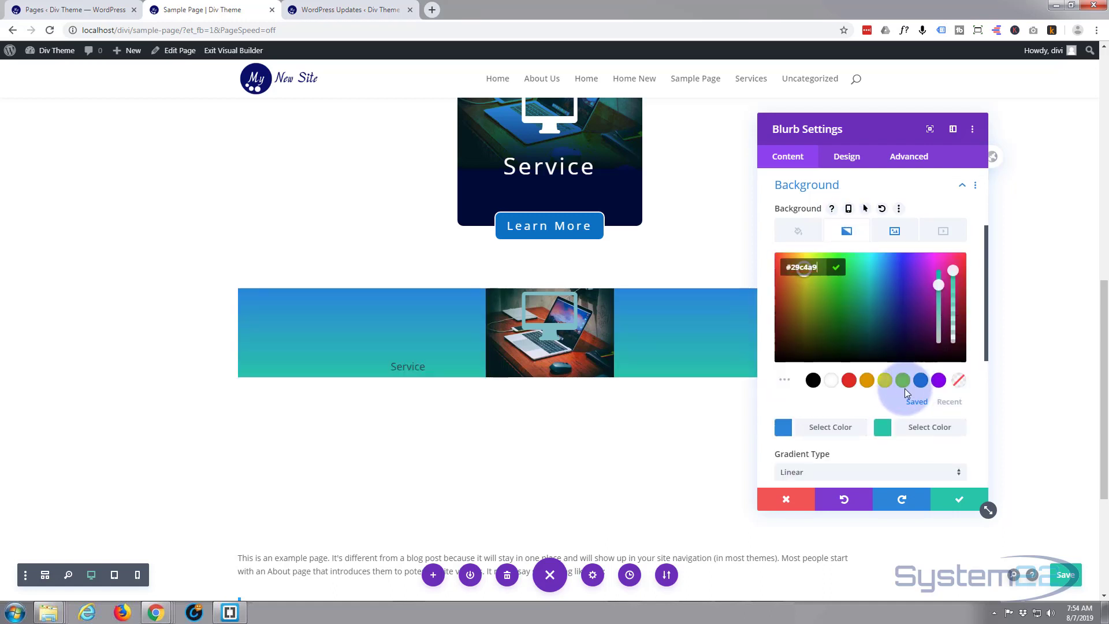
{"action": "left_click", "coordinate": [920, 381]}
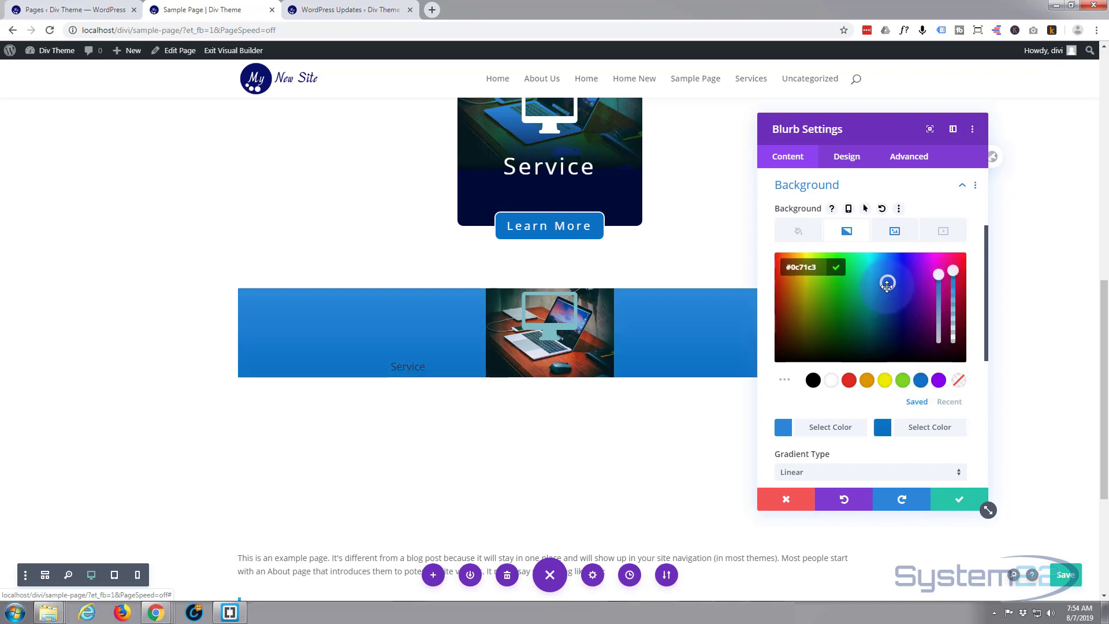
{"action": "left_click_drag", "start_coordinate": [887, 283], "coordinate": [895, 348]}
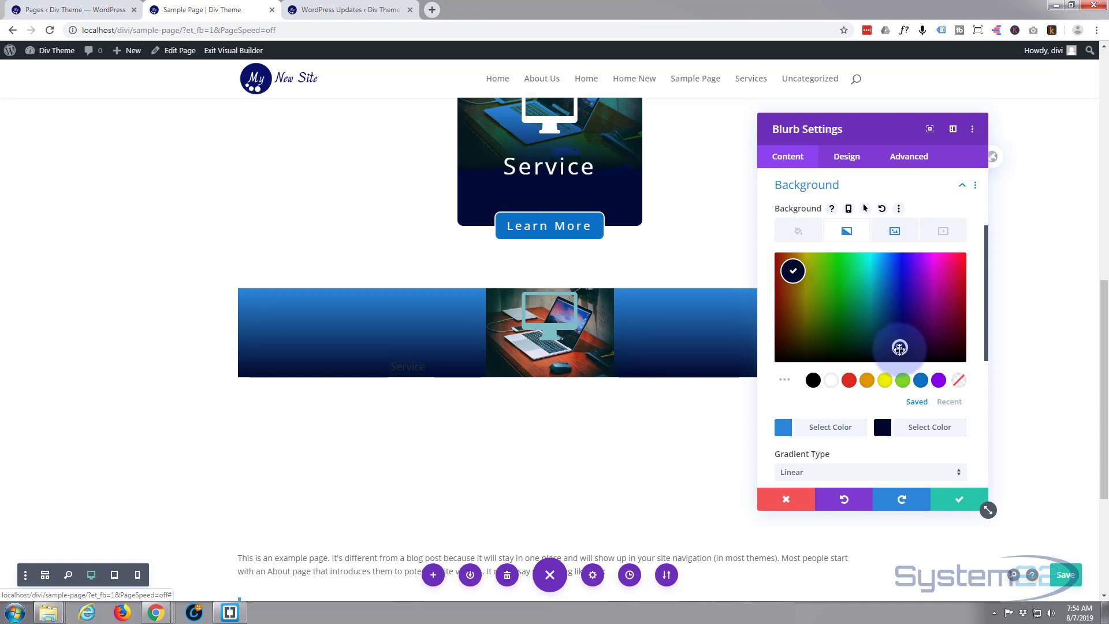
{"action": "left_click", "coordinate": [899, 347]}
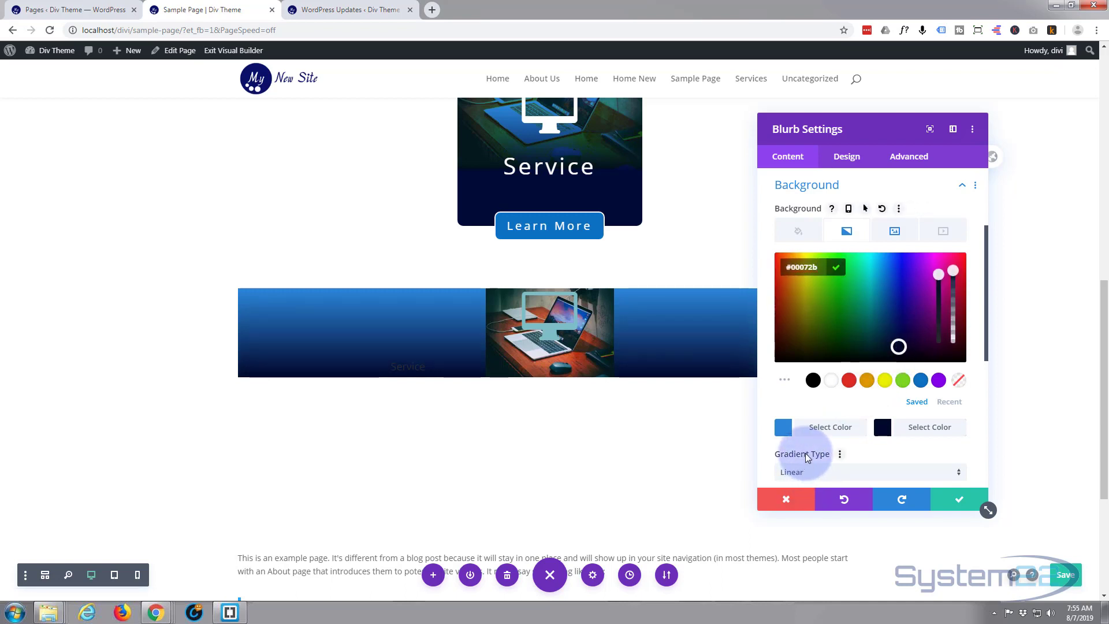
- Set the gradient's start position to 30% and end position to 70%, and place it above the background image
{"action": "scroll", "coordinate": [807, 457], "scroll_direction": "down", "scroll_amount": 2}
{"action": "scroll", "coordinate": [807, 458], "scroll_direction": "down", "scroll_amount": 1}
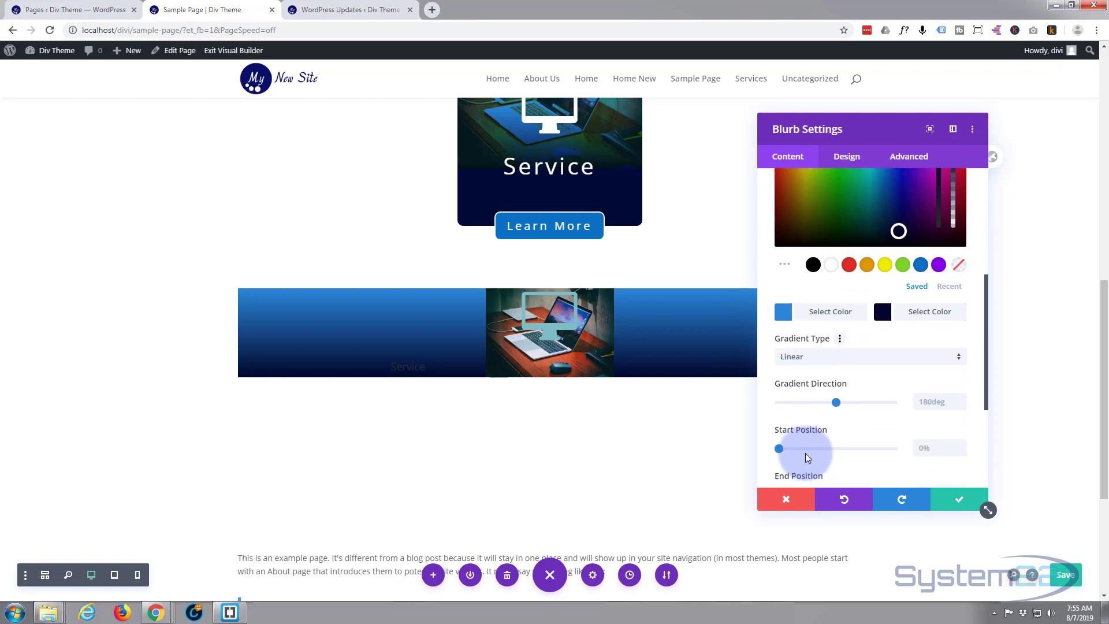
{"action": "scroll", "coordinate": [807, 457], "scroll_direction": "down", "scroll_amount": 1}
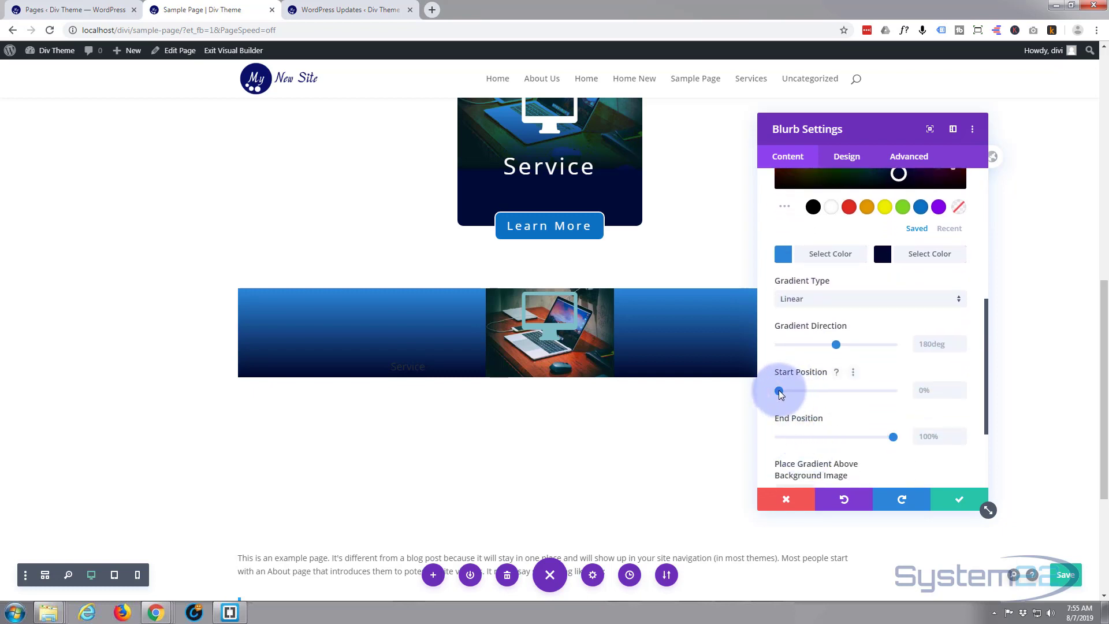
{"action": "left_click_drag", "start_coordinate": [780, 391], "coordinate": [813, 391]}
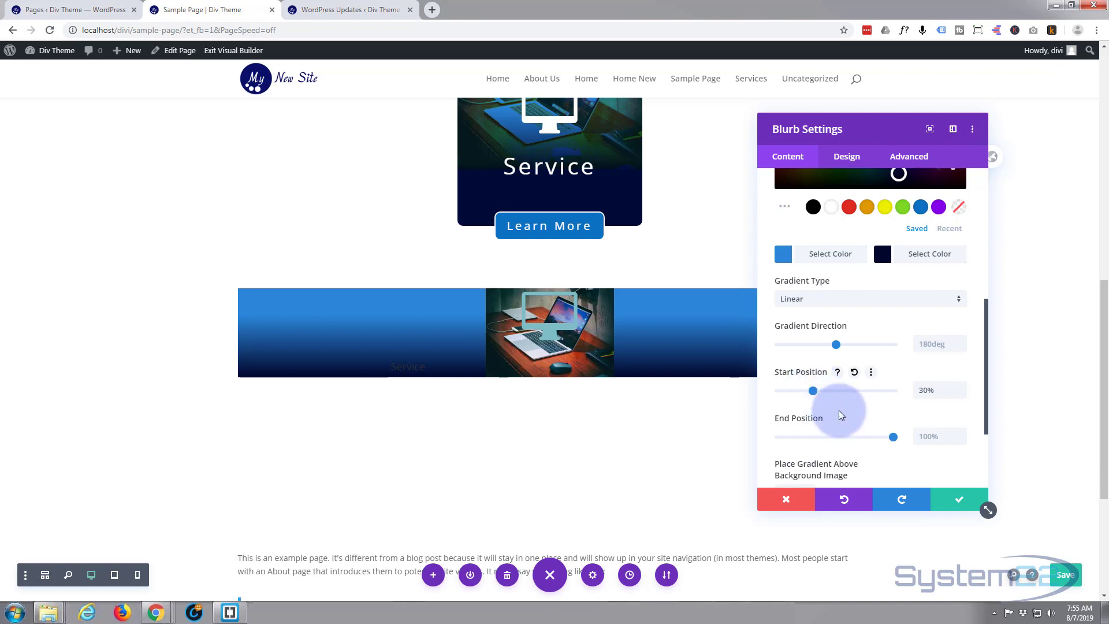
{"action": "scroll", "coordinate": [867, 430], "scroll_direction": "down", "scroll_amount": 1}
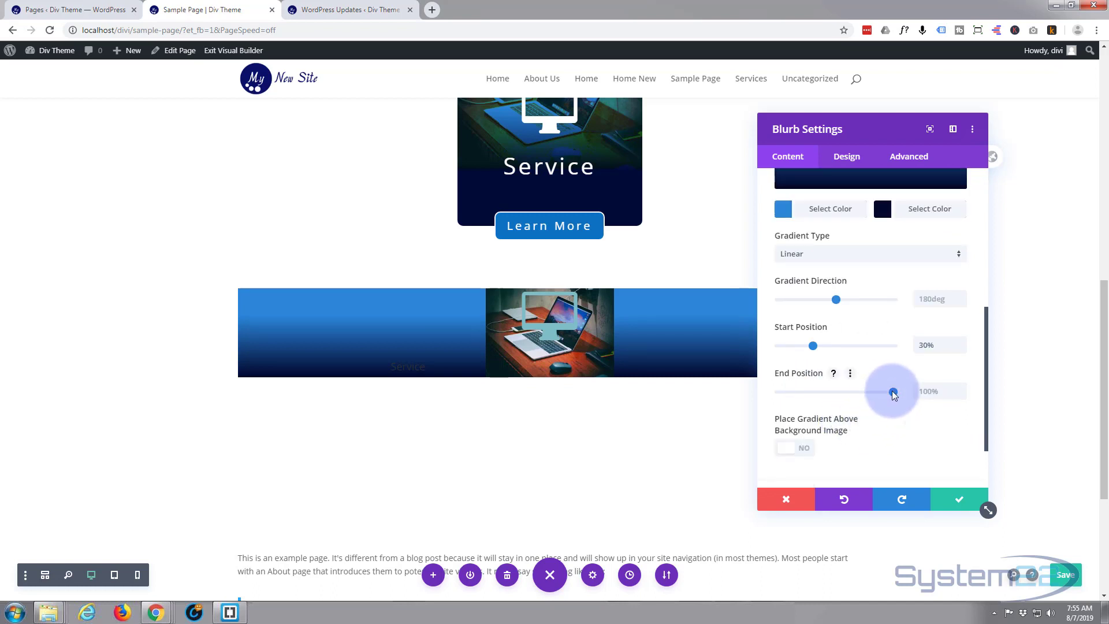
{"action": "left_click_drag", "start_coordinate": [894, 394], "coordinate": [861, 396]}
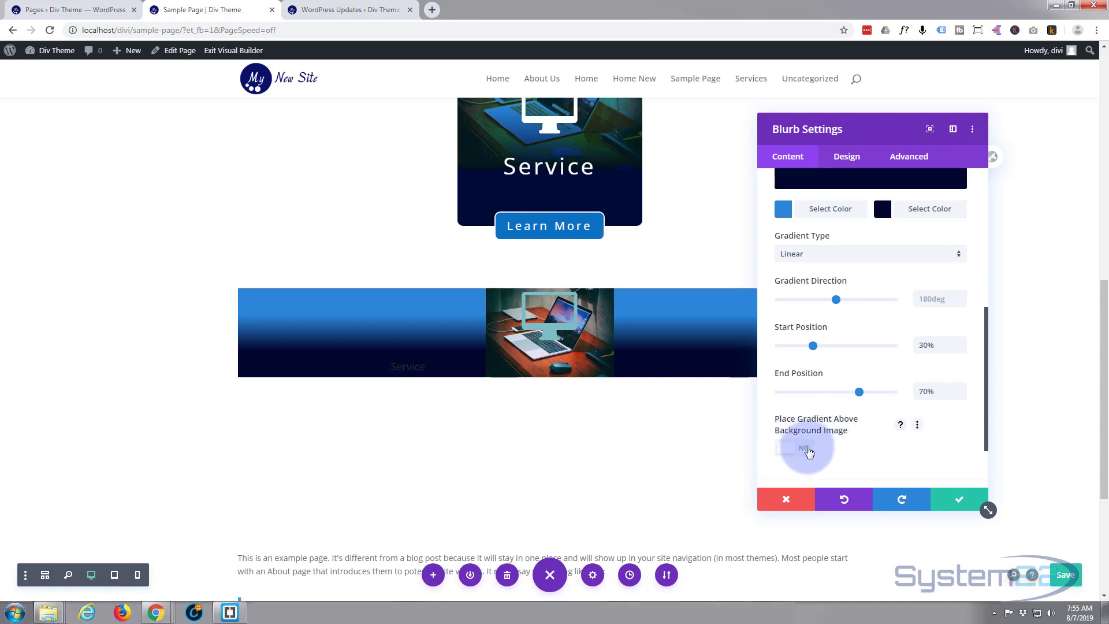
{"action": "left_click", "coordinate": [805, 449]}
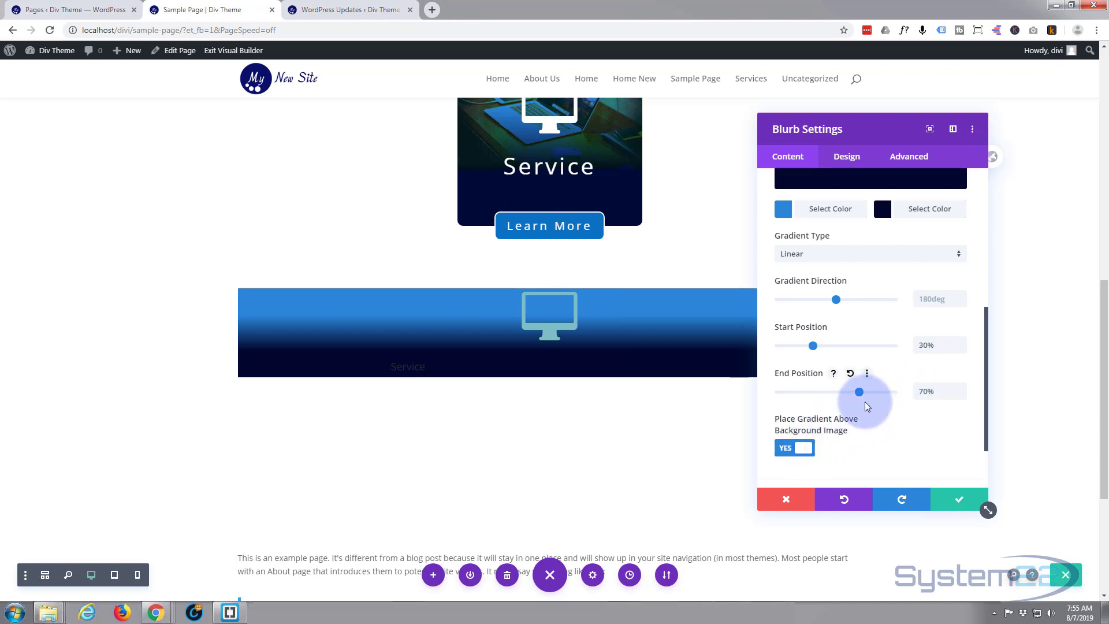
- Set the blurb's background image blend to Multiply
{"action": "scroll", "coordinate": [866, 406], "scroll_direction": "down", "scroll_amount": 1}
{"action": "scroll", "coordinate": [866, 405], "scroll_direction": "down", "scroll_amount": 3}
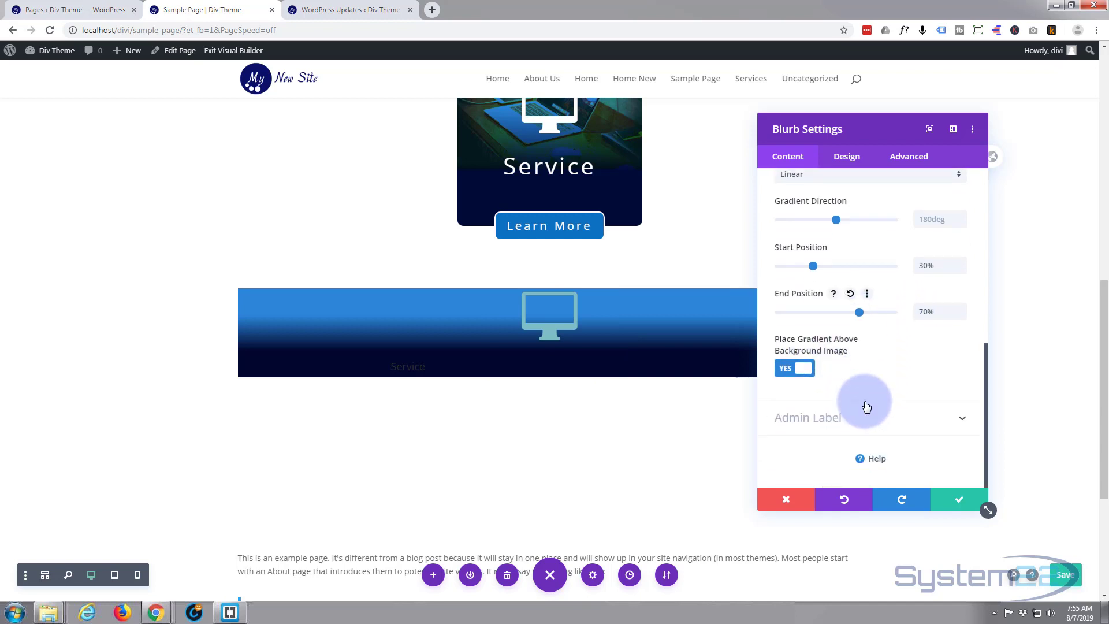
{"action": "scroll", "coordinate": [866, 407], "scroll_direction": "up", "scroll_amount": 5}
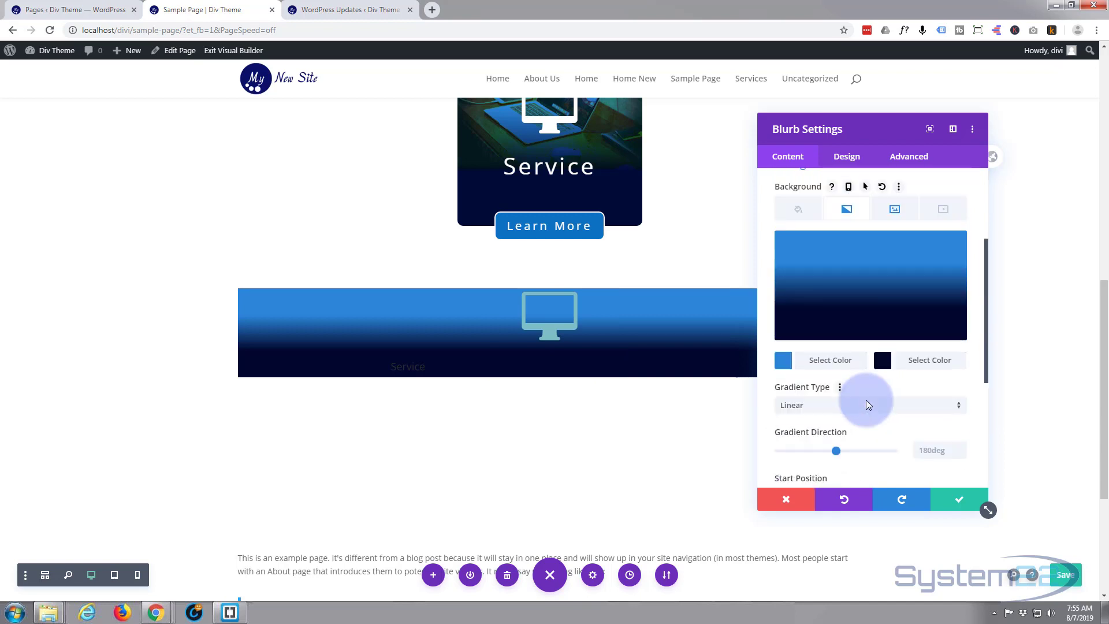
{"action": "scroll", "coordinate": [867, 404], "scroll_direction": "up", "scroll_amount": 3}
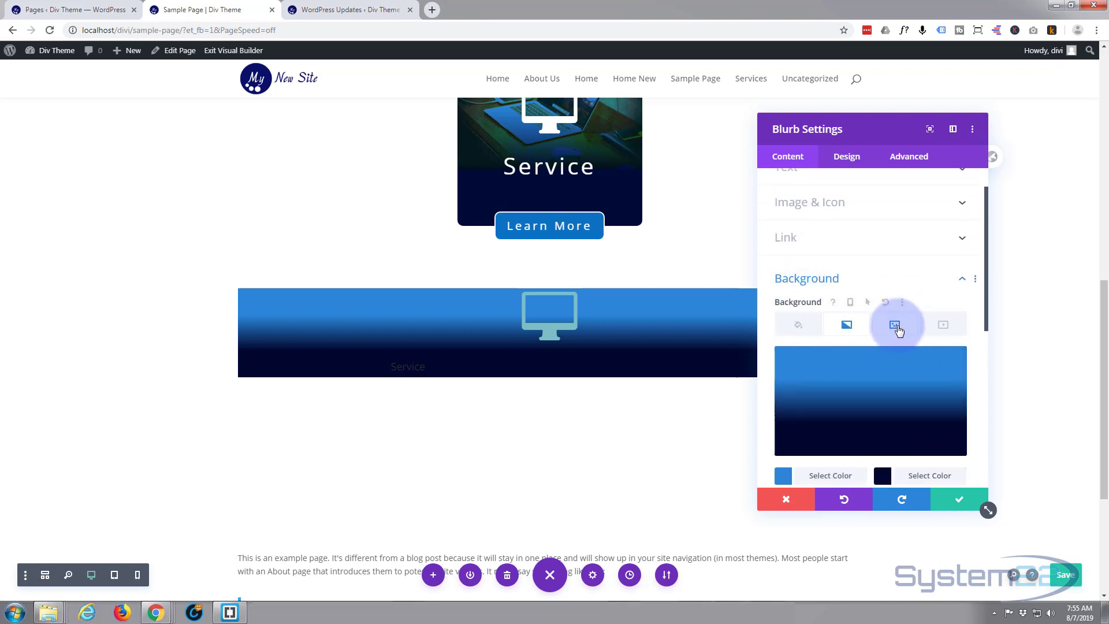
{"action": "left_click", "coordinate": [897, 327]}
{"action": "mouse_move", "coordinate": [906, 381]}
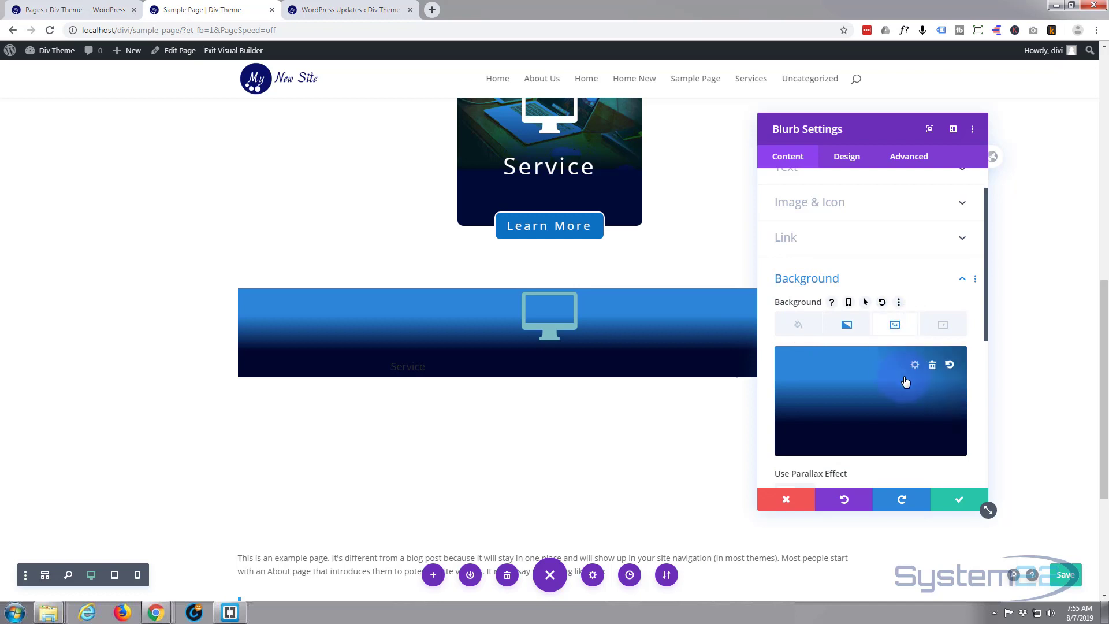
{"action": "scroll", "coordinate": [906, 382], "scroll_direction": "down", "scroll_amount": 5}
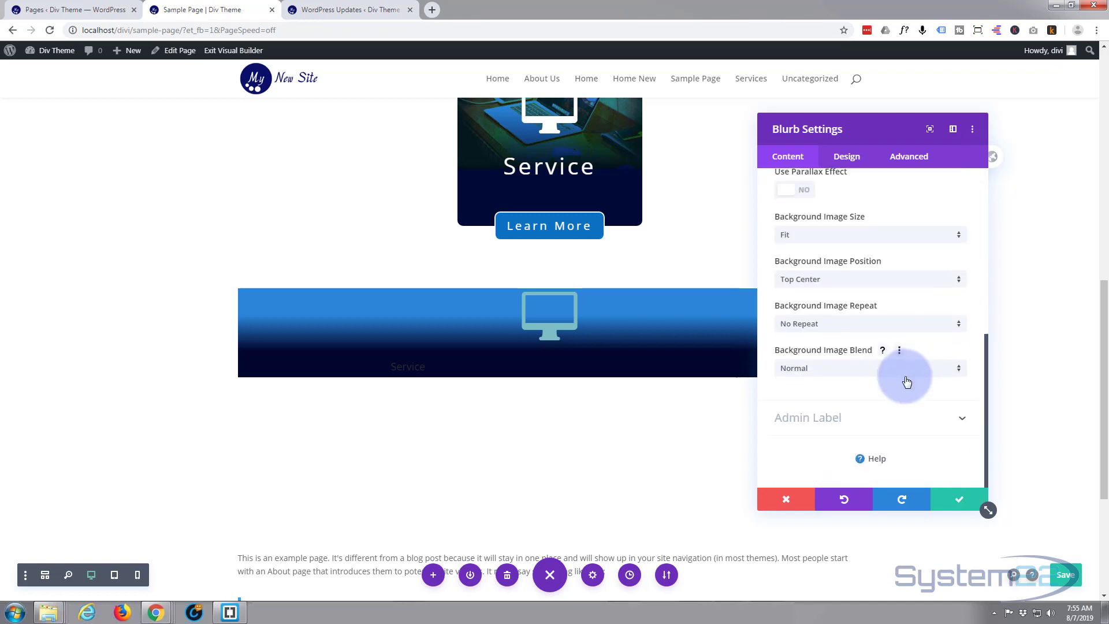
{"action": "left_click", "coordinate": [959, 371]}
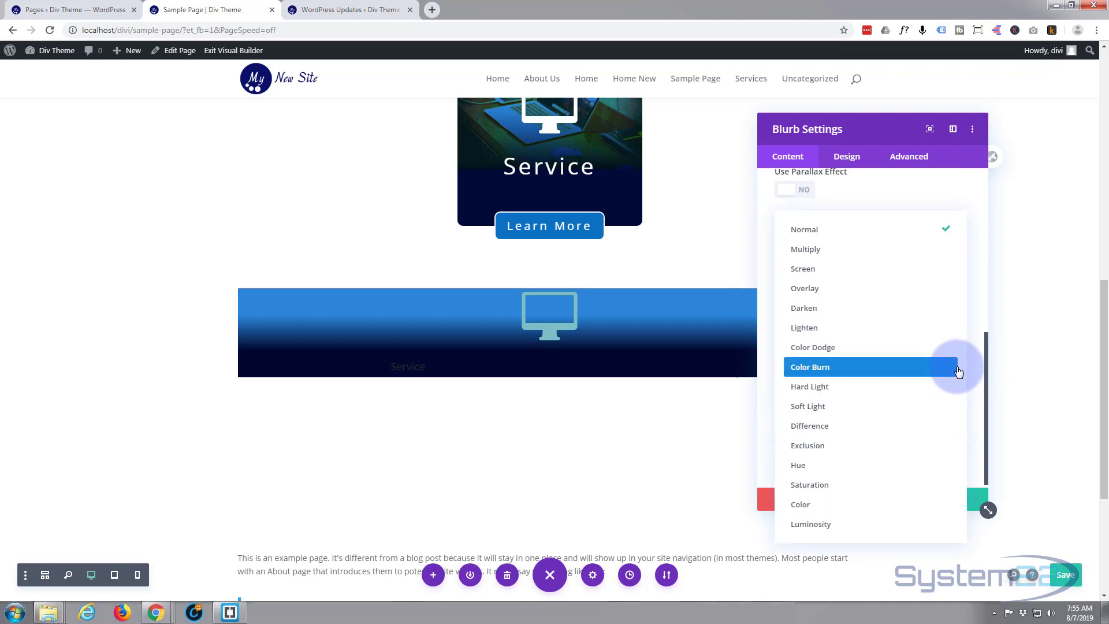
{"action": "left_click", "coordinate": [843, 251]}
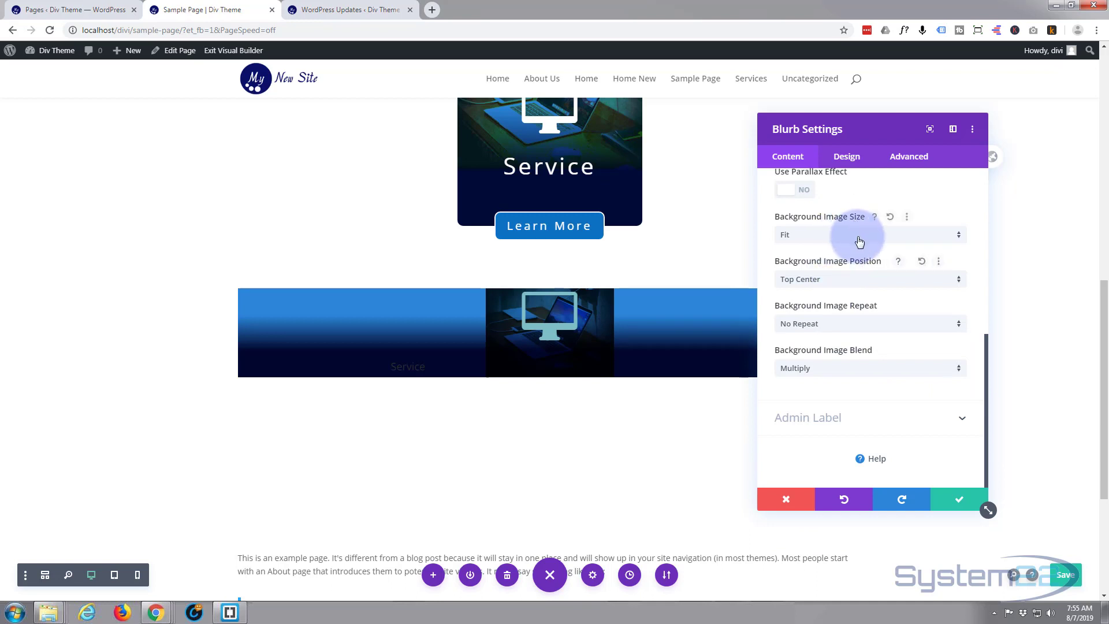
- Try the Luminosity blend on the blurb's background image and return it to Multiply
{"action": "left_click", "coordinate": [869, 367]}
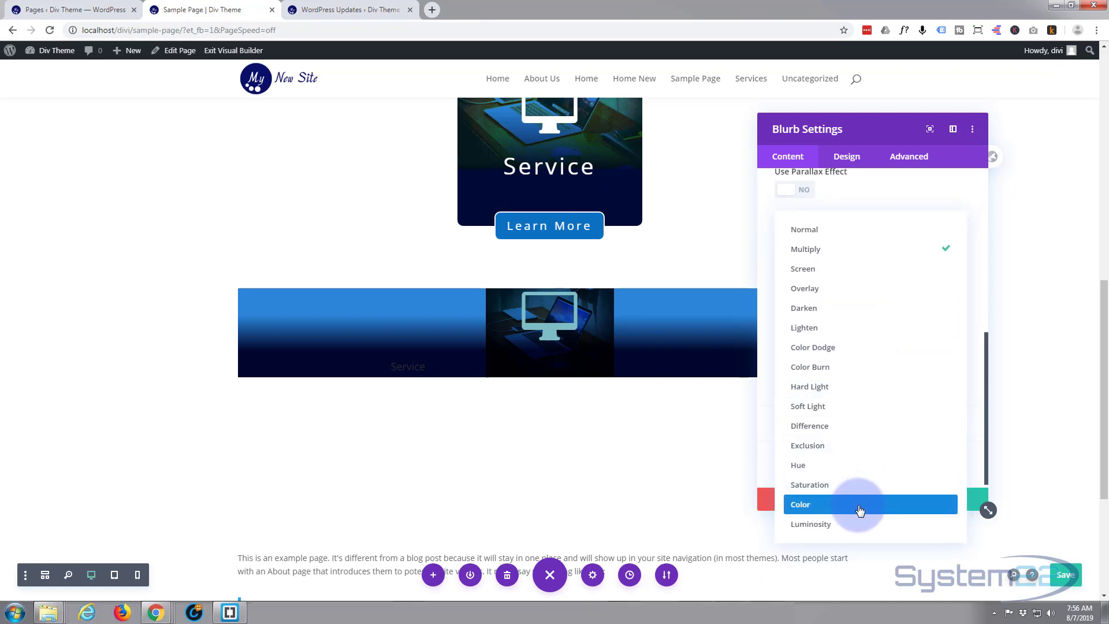
{"action": "left_click", "coordinate": [858, 530]}
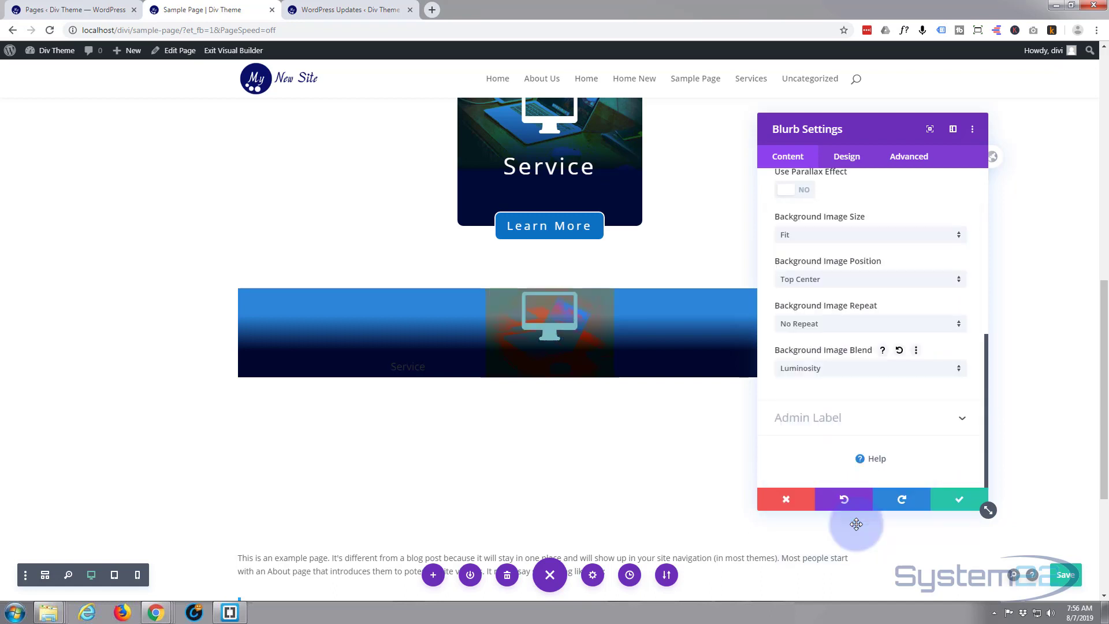
{"action": "left_click", "coordinate": [864, 370]}
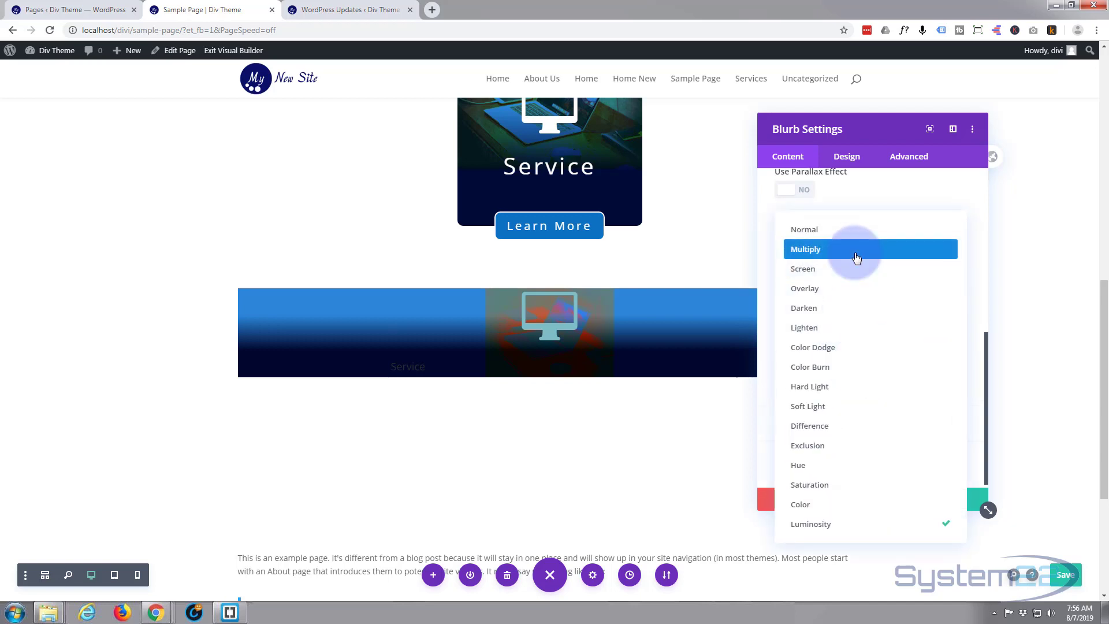
{"action": "left_click", "coordinate": [857, 250]}
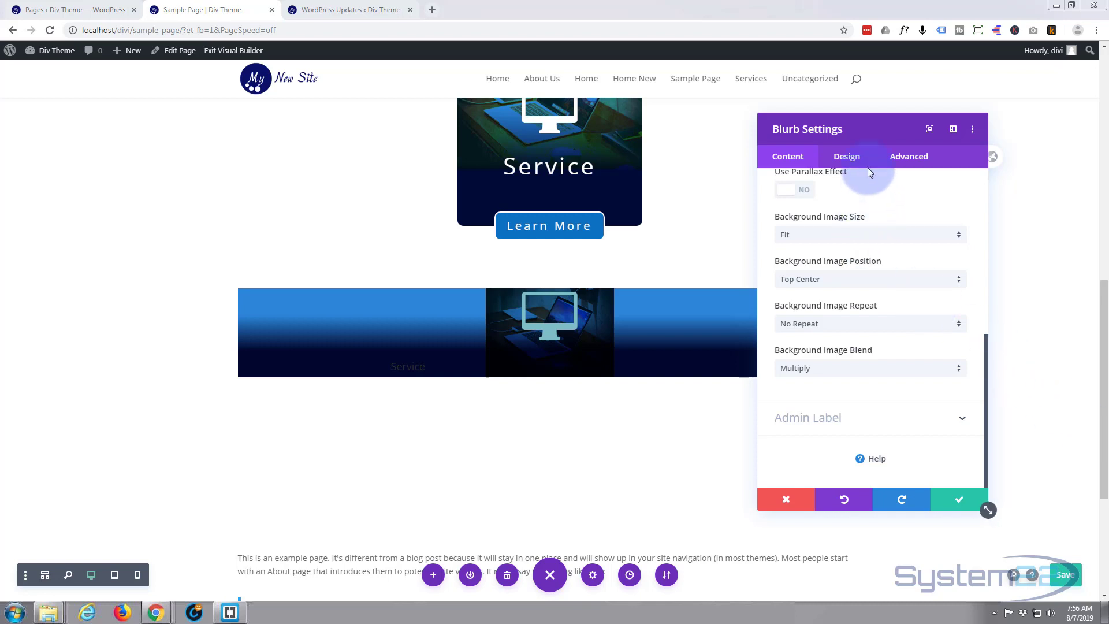
- Change the blurb's icon color to white
{"action": "left_click", "coordinate": [847, 158]}
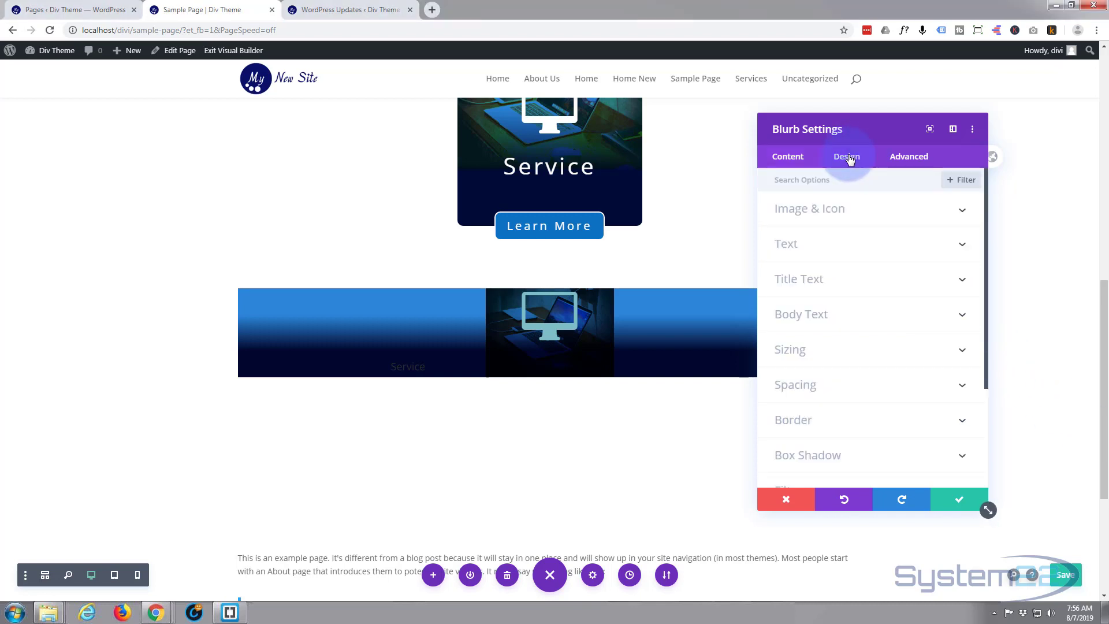
{"action": "left_click", "coordinate": [885, 223]}
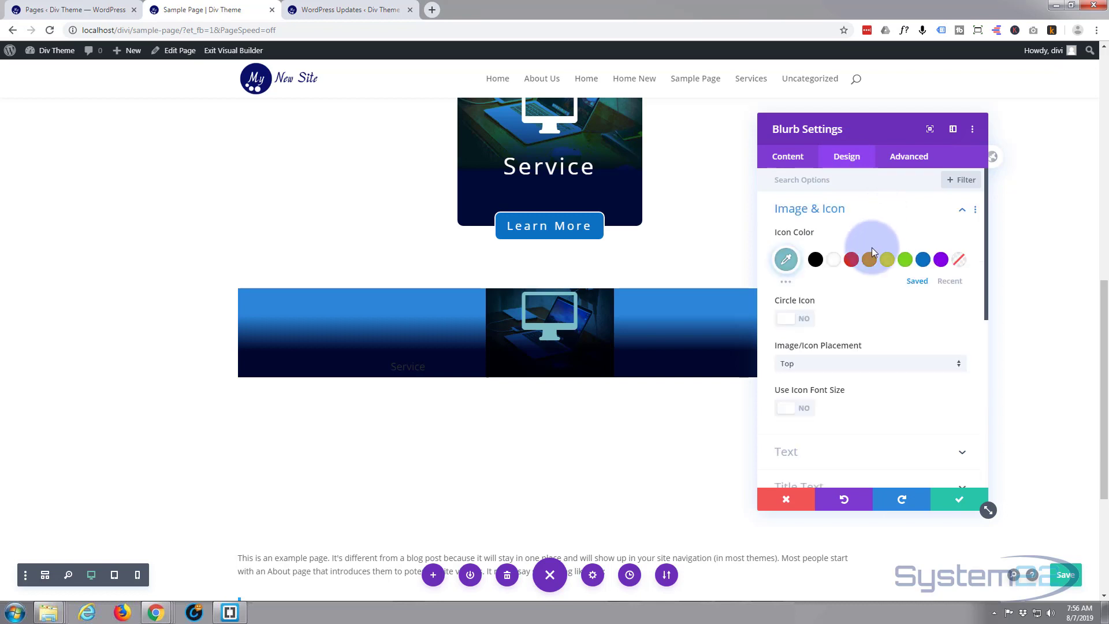
{"action": "left_click", "coordinate": [834, 265]}
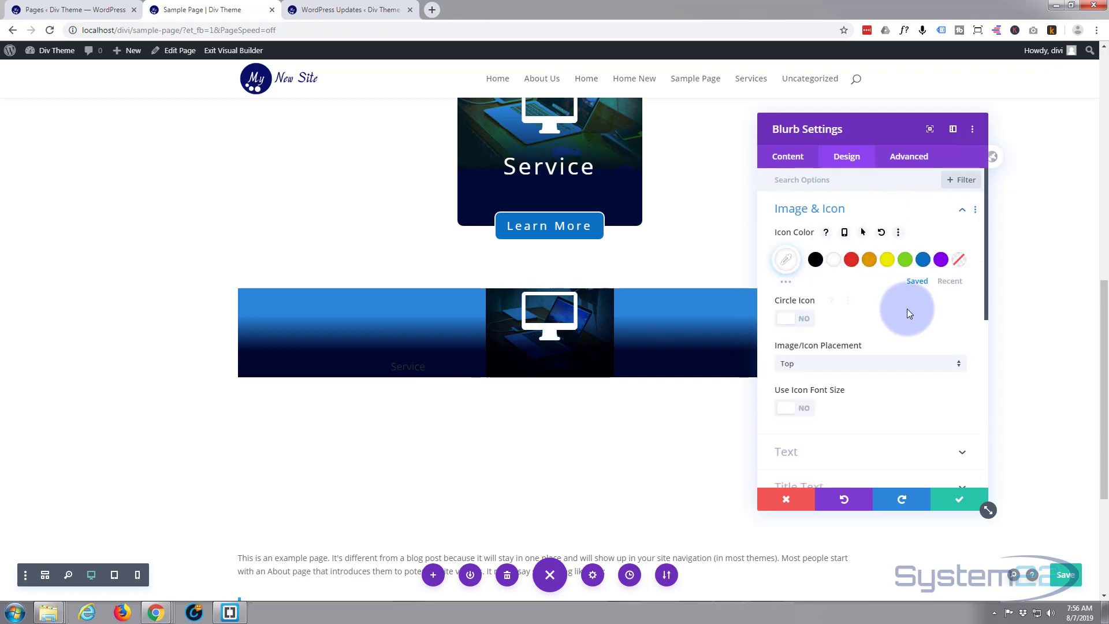
- Center the blurb's text and set its text color to Light
{"action": "scroll", "coordinate": [908, 313], "scroll_direction": "down", "scroll_amount": 2}
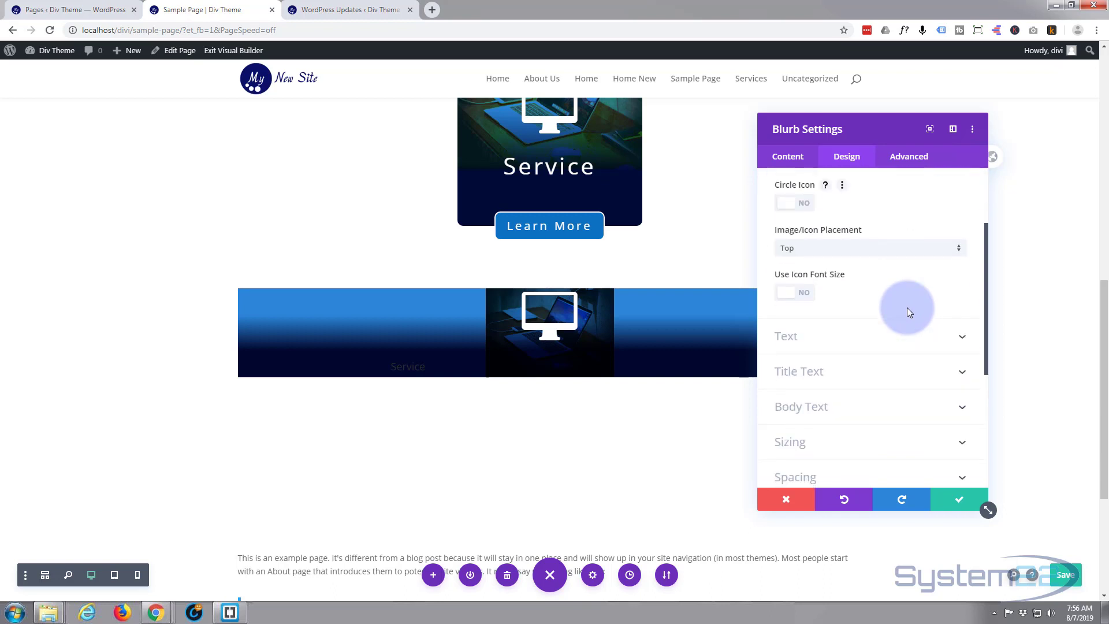
{"action": "scroll", "coordinate": [907, 308], "scroll_direction": "down", "scroll_amount": 1}
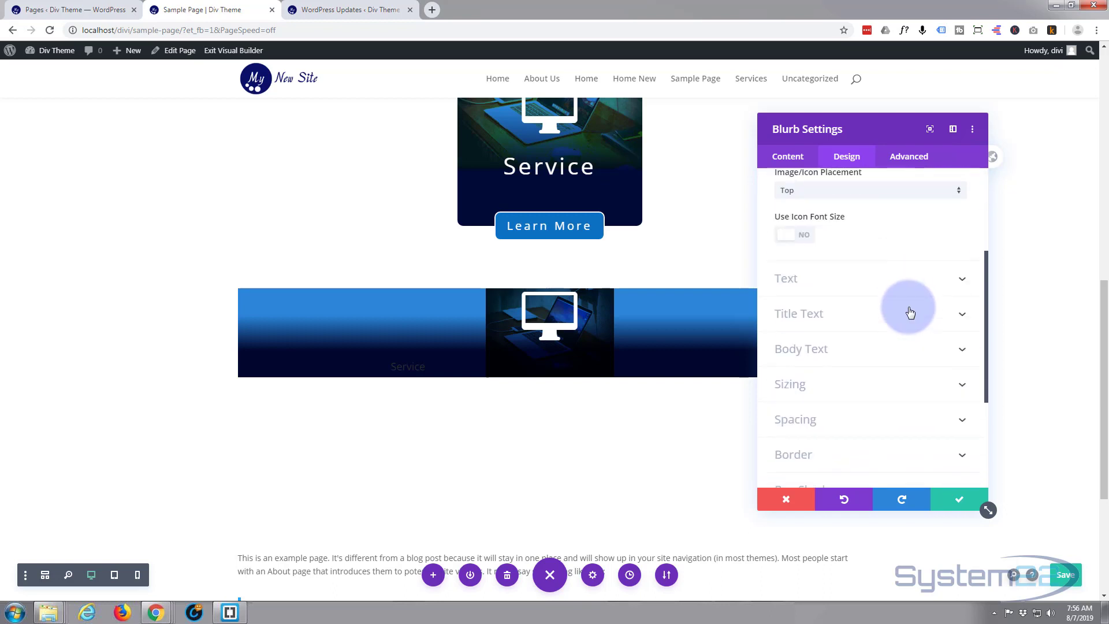
{"action": "left_click", "coordinate": [879, 288]}
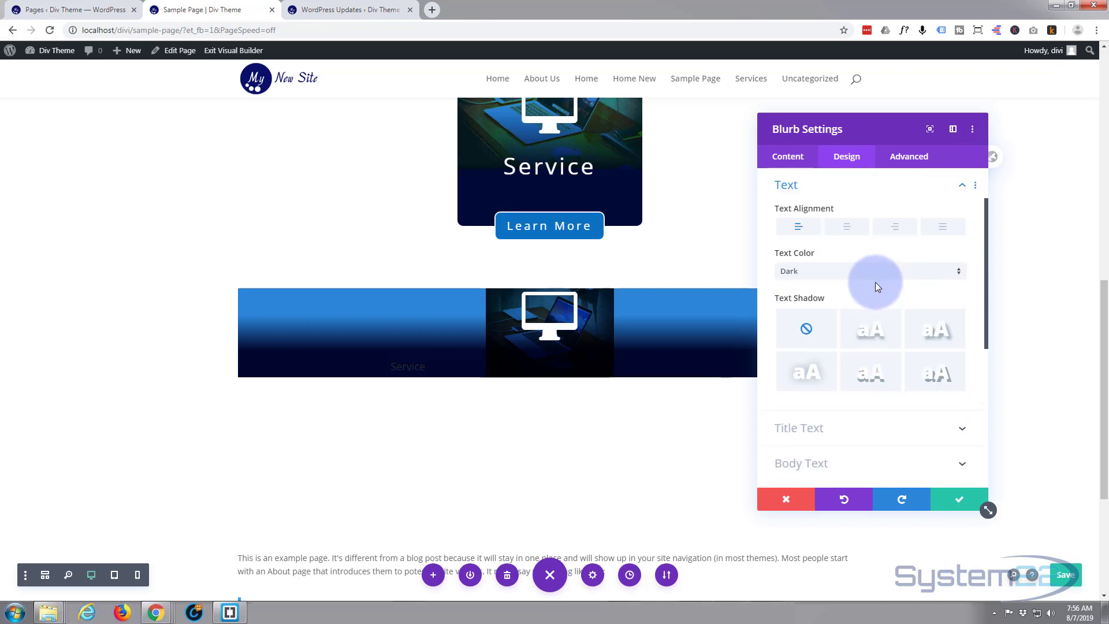
{"action": "left_click", "coordinate": [848, 228]}
{"action": "left_click", "coordinate": [958, 272]}
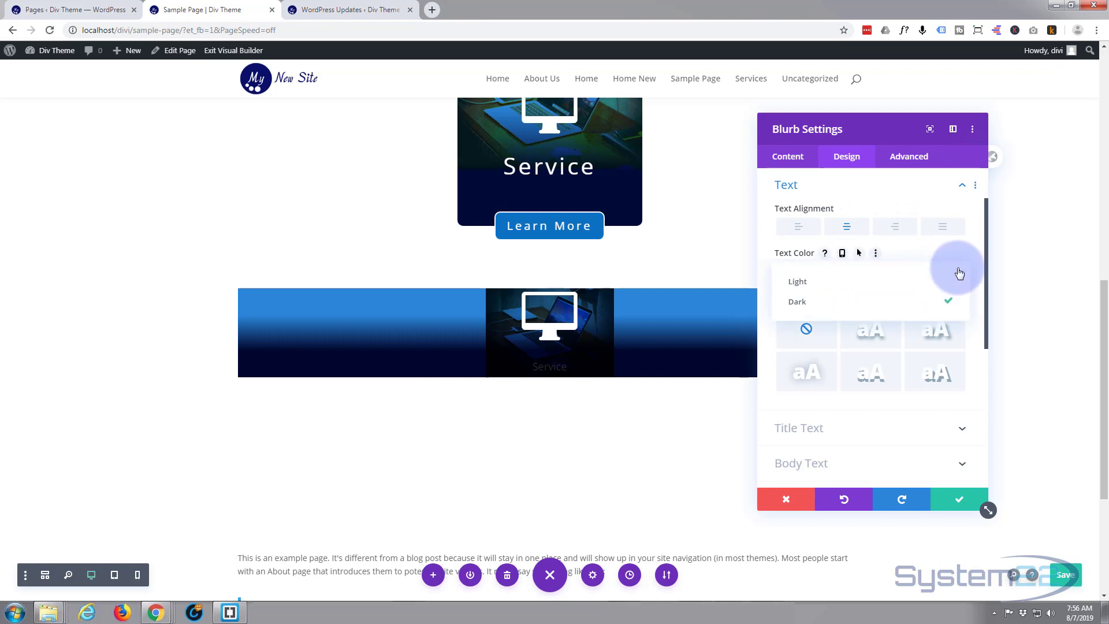
{"action": "left_click", "coordinate": [843, 281]}
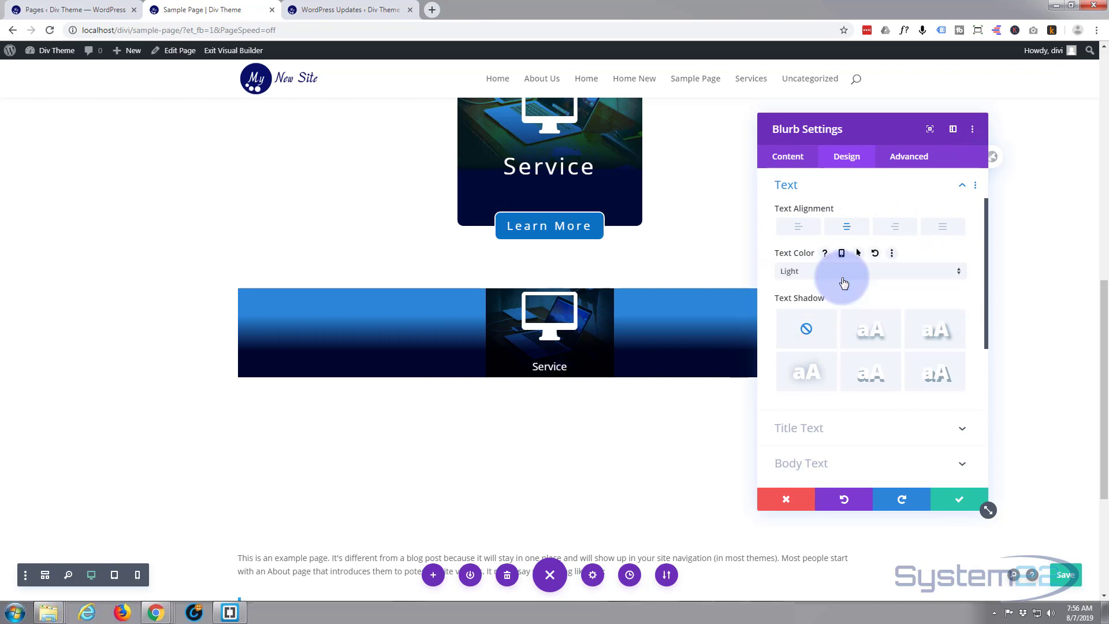
{"action": "scroll", "coordinate": [844, 281], "scroll_direction": "down", "scroll_amount": 1}
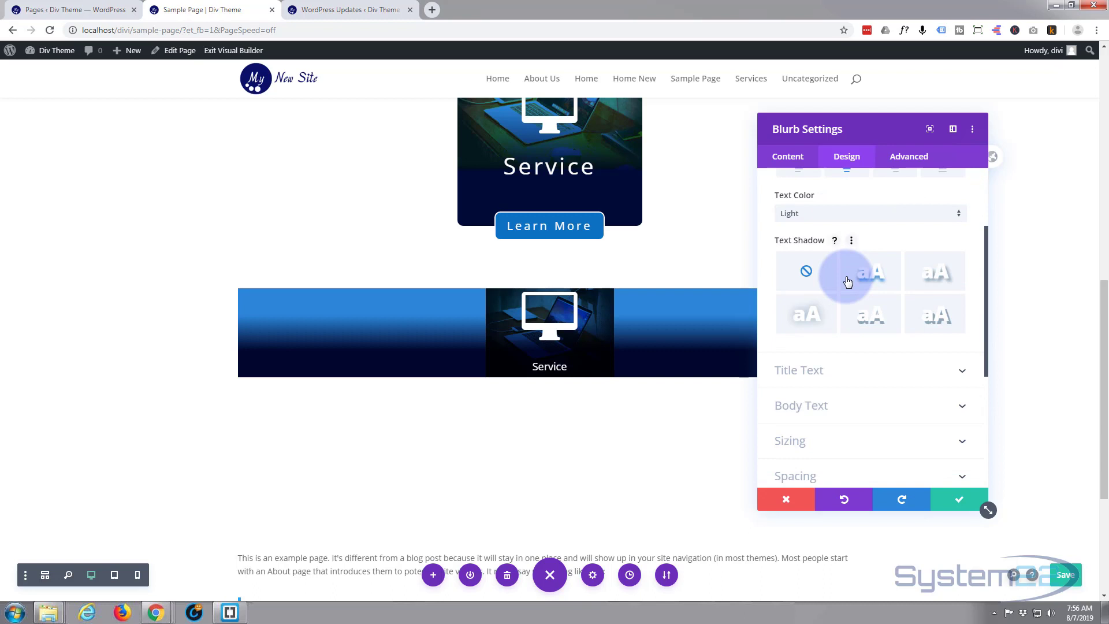
- Set the blurb's title text size to 30px and its letter spacing to 5px
{"action": "scroll", "coordinate": [847, 282], "scroll_direction": "down", "scroll_amount": 1}
{"action": "left_click", "coordinate": [848, 315]}
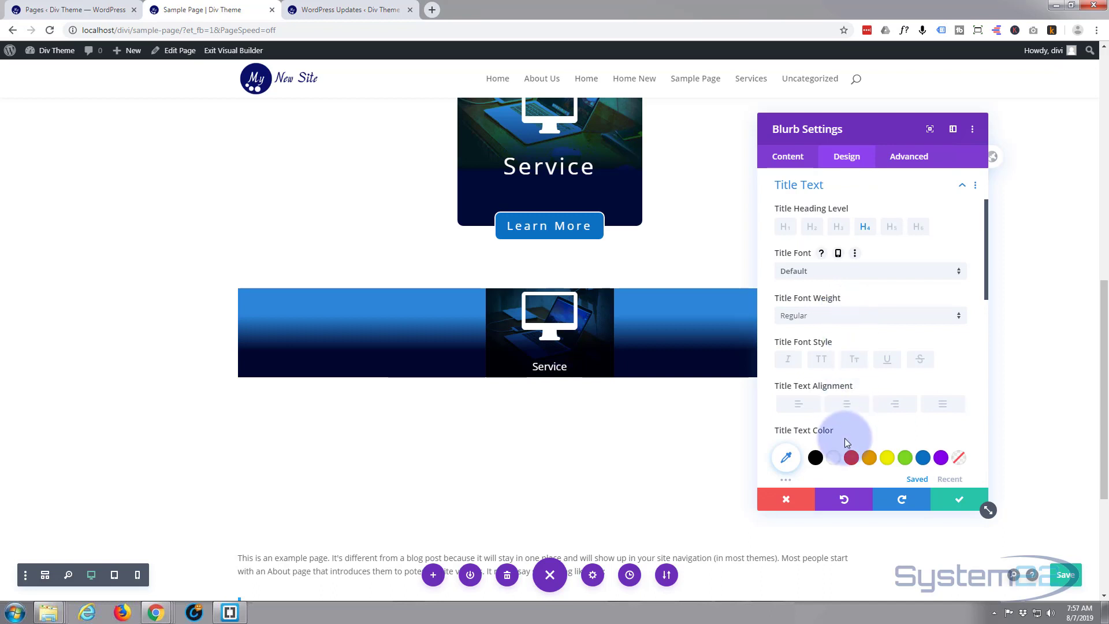
{"action": "scroll", "coordinate": [846, 433], "scroll_direction": "down", "scroll_amount": 2}
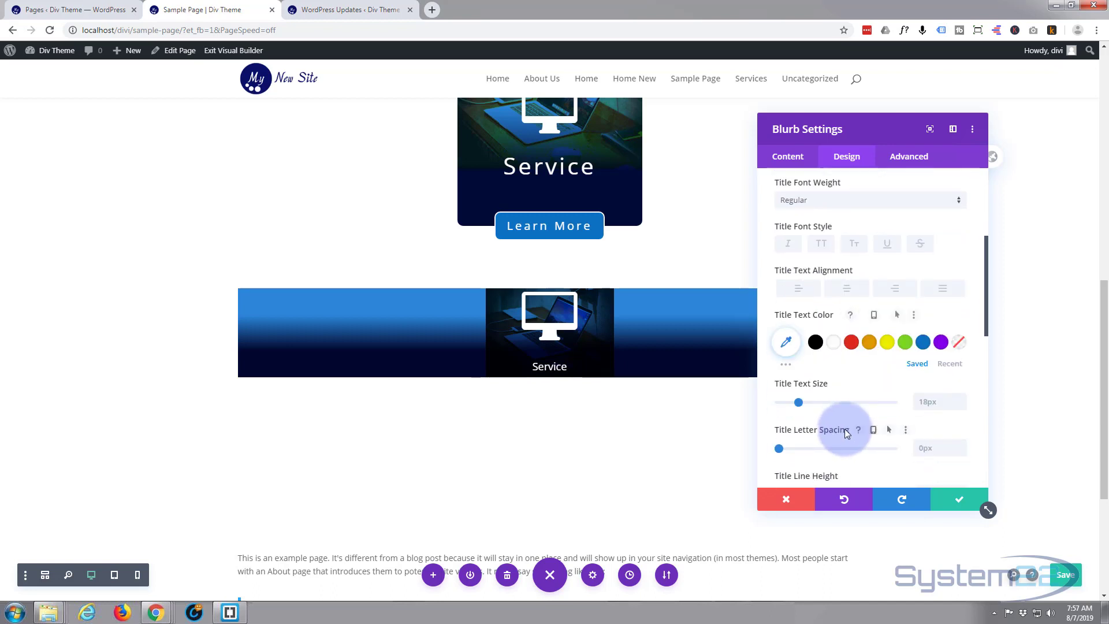
{"action": "left_click_drag", "start_coordinate": [799, 401], "coordinate": [813, 399]}
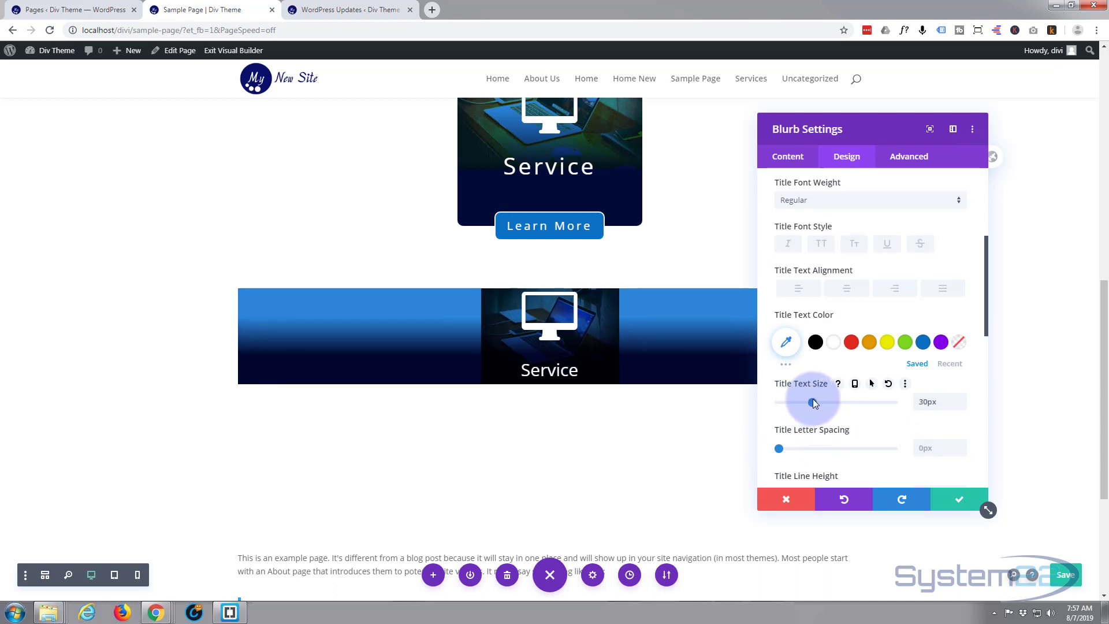
{"action": "left_click_drag", "start_coordinate": [780, 448], "coordinate": [785, 449]}
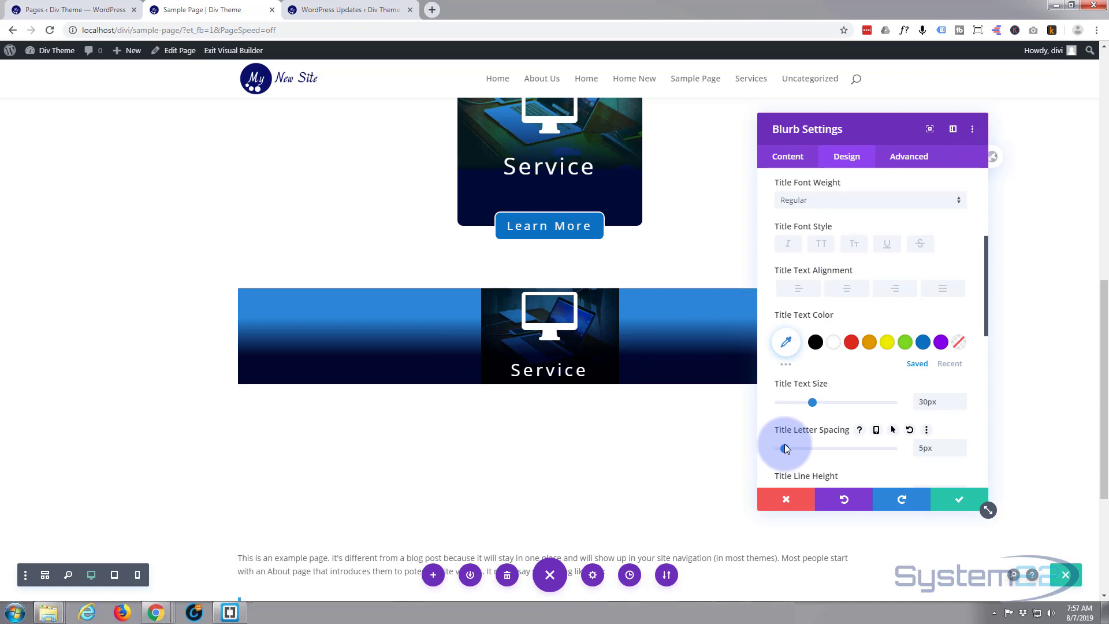
- Size the blurb to a maximum width of 320px and a height of 320px, with centered module alignment
{"action": "scroll", "coordinate": [848, 418], "scroll_direction": "down", "scroll_amount": 3}
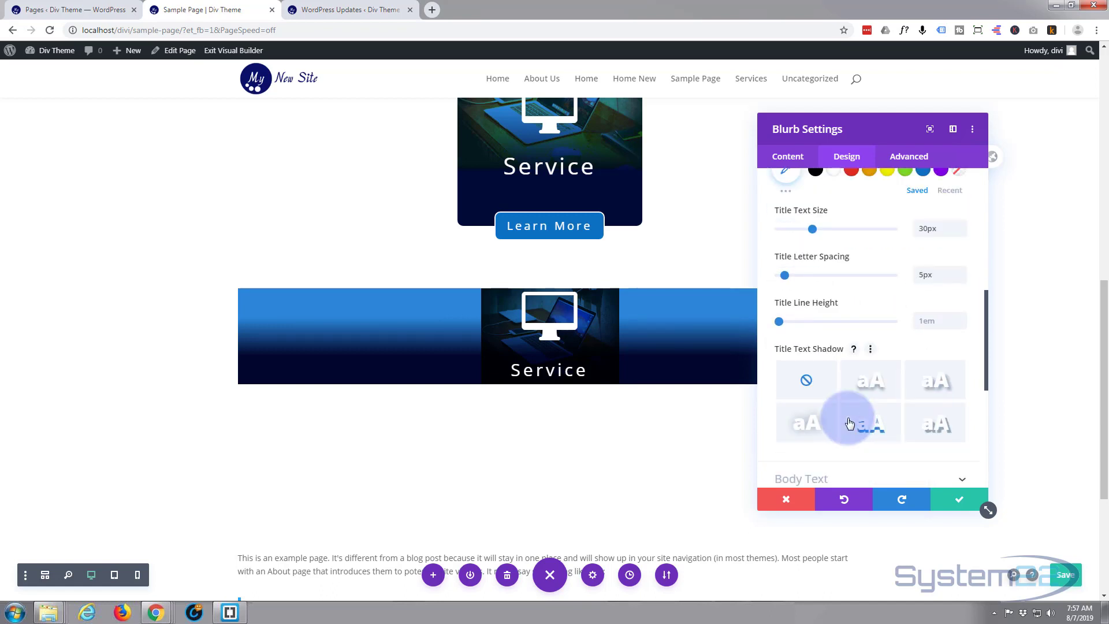
{"action": "scroll", "coordinate": [849, 424], "scroll_direction": "down", "scroll_amount": 3}
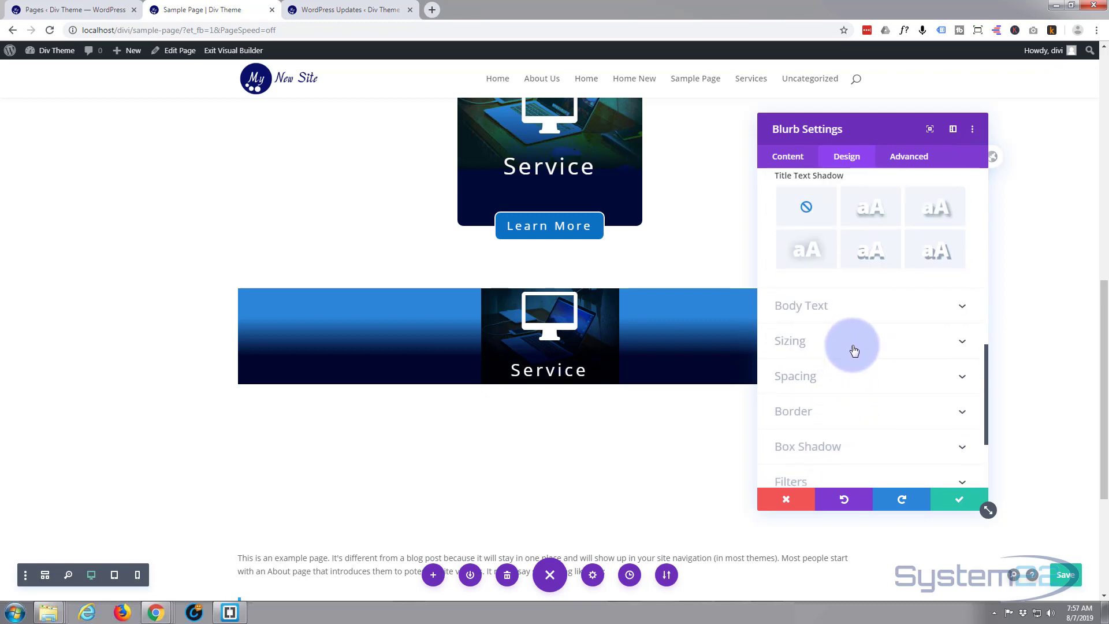
{"action": "left_click", "coordinate": [861, 341]}
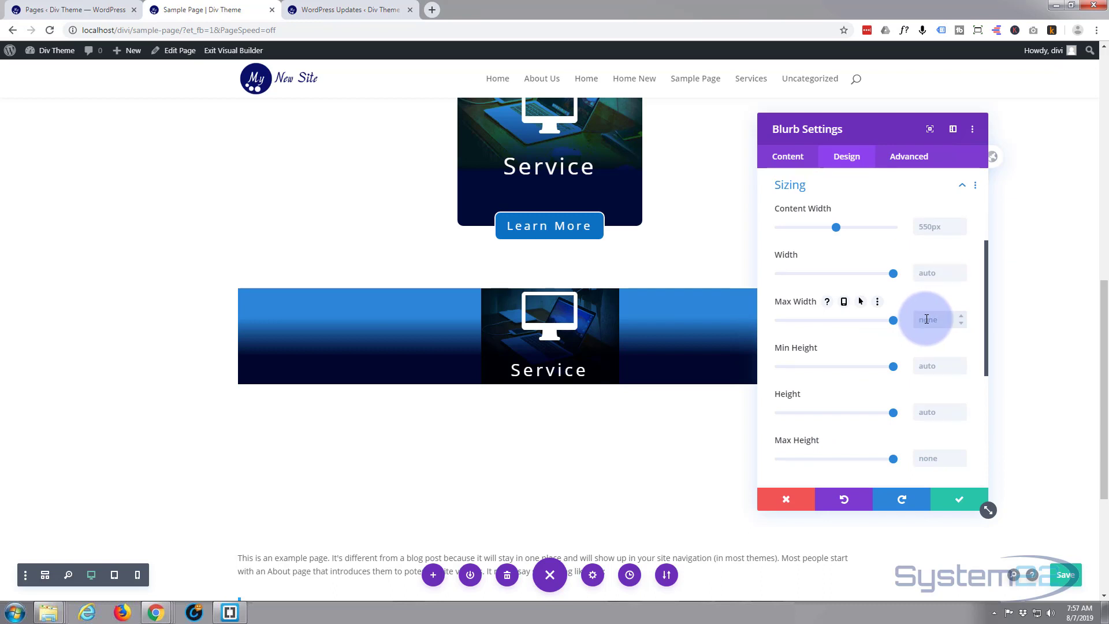
{"action": "type", "text": "320"}
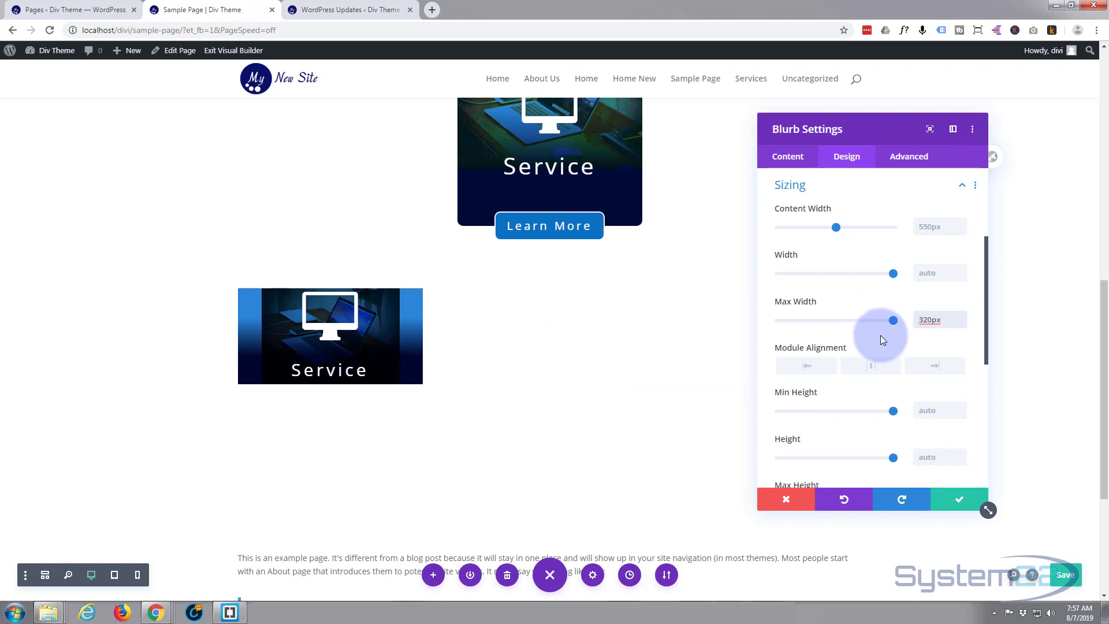
{"action": "left_click", "coordinate": [871, 367]}
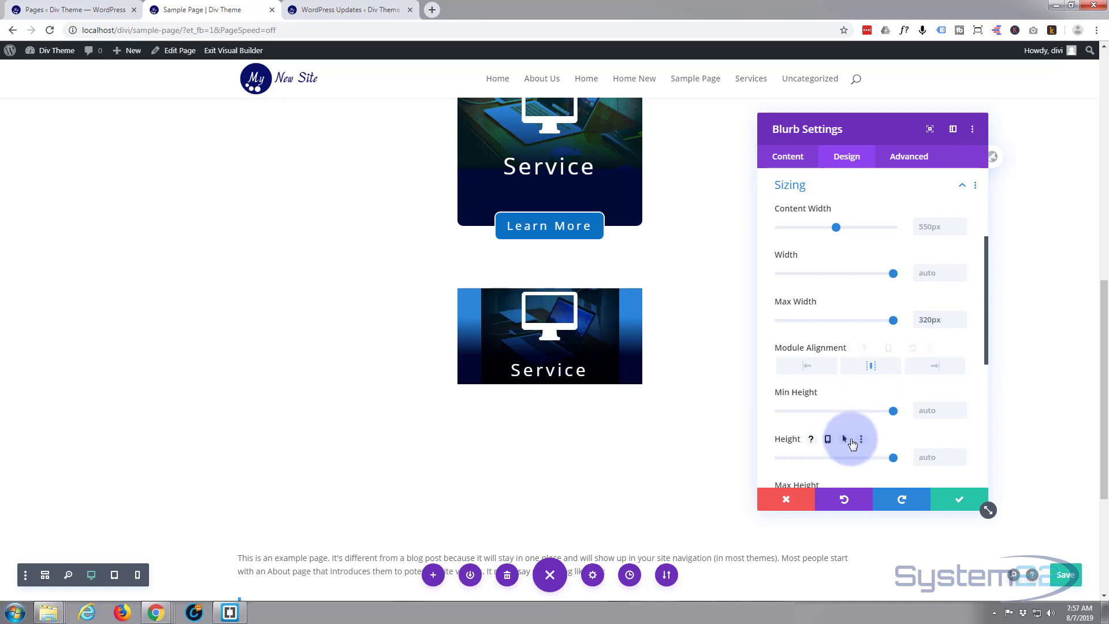
{"action": "scroll", "coordinate": [853, 439], "scroll_direction": "down", "scroll_amount": 1}
{"action": "left_click", "coordinate": [925, 401]}
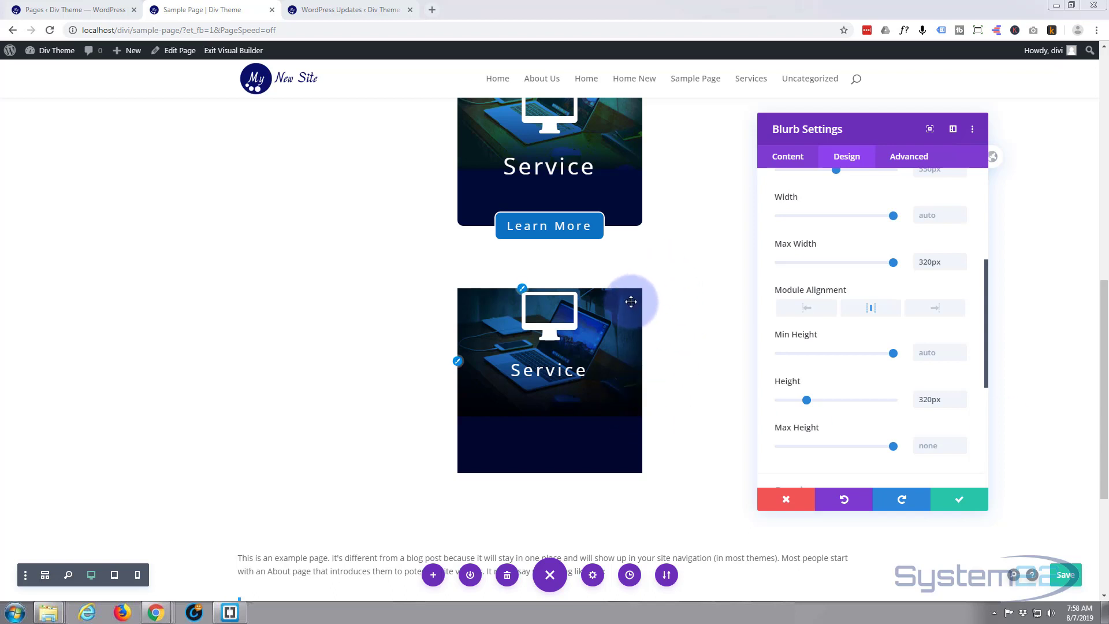
- Set the blurb's top padding to 60px, then increase it to 70px
{"action": "scroll", "coordinate": [899, 366], "scroll_direction": "down", "scroll_amount": 3}
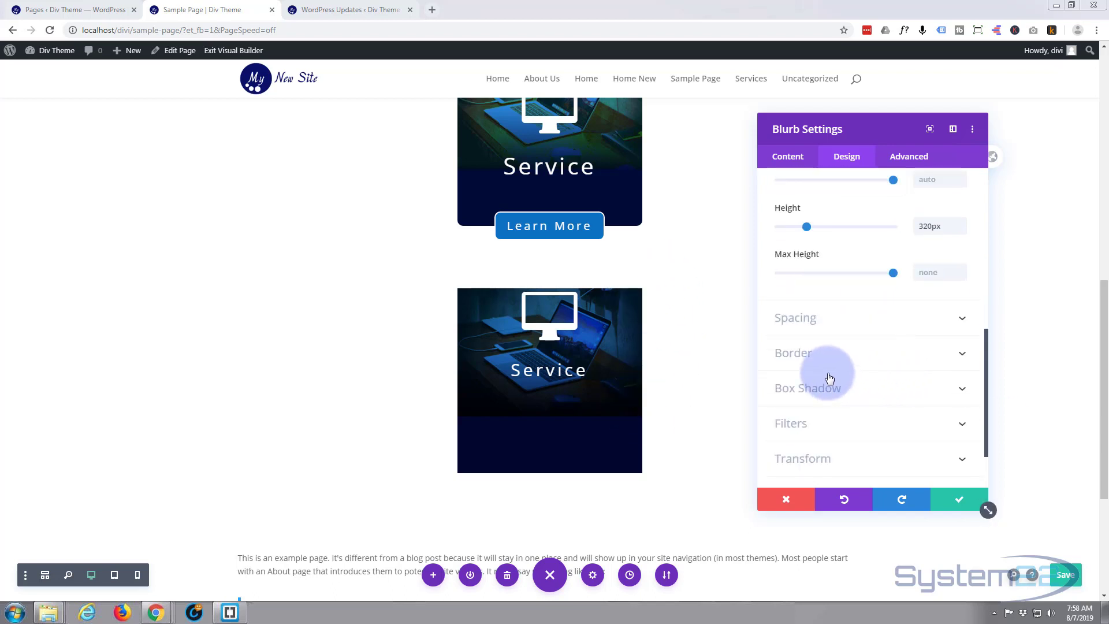
{"action": "left_click", "coordinate": [850, 319]}
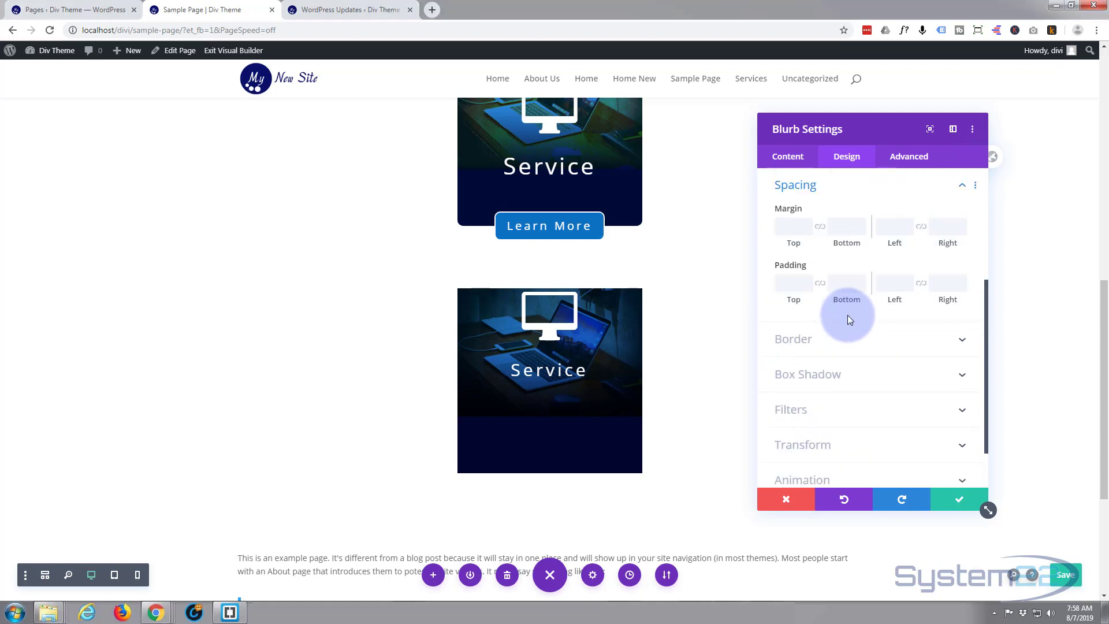
{"action": "left_click", "coordinate": [787, 286]}
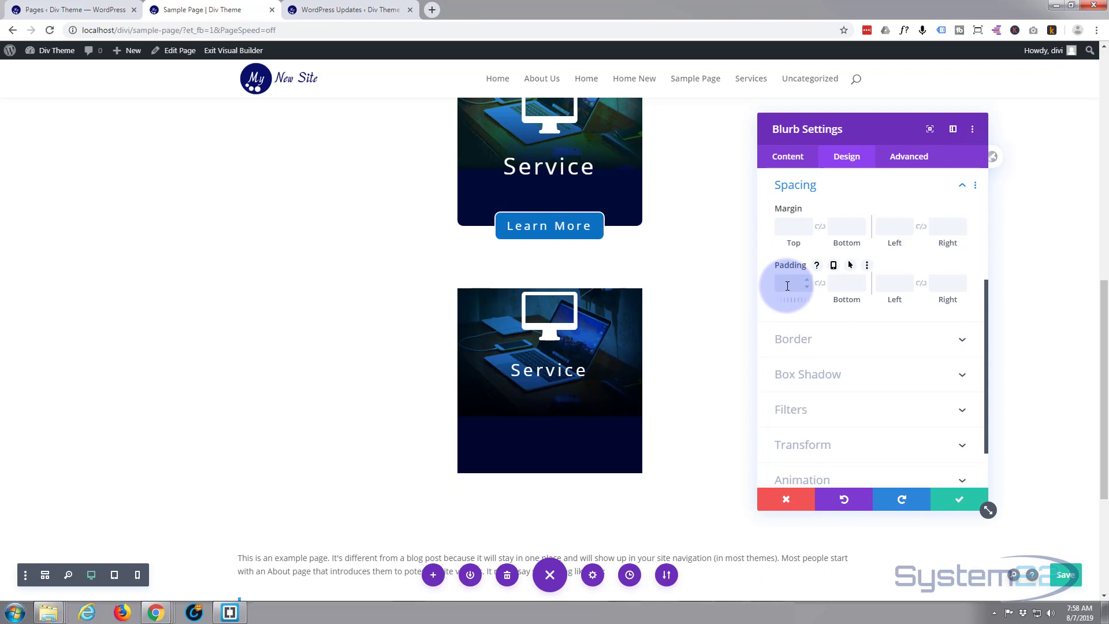
{"action": "type", "text": "60"}
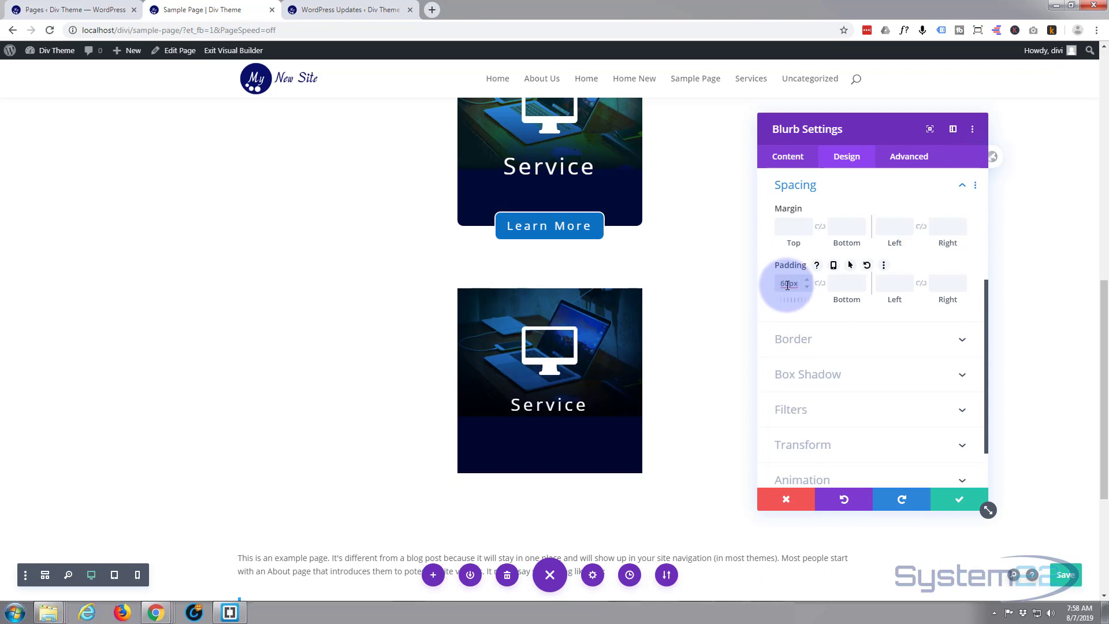
{"action": "left_click", "coordinate": [781, 284]}
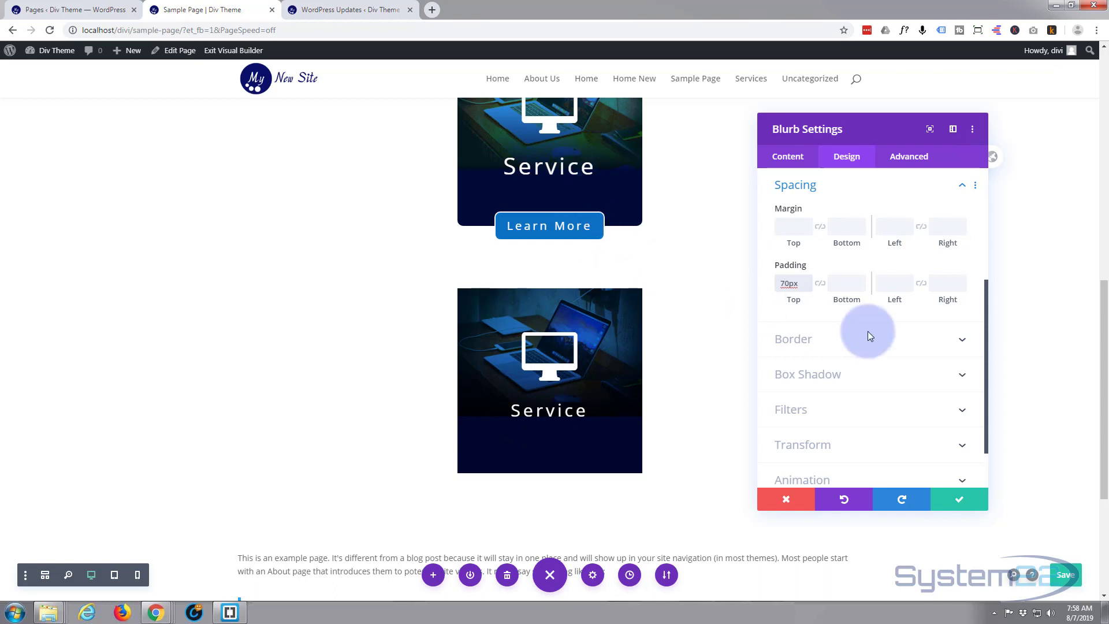
- Increase the blurb's title text size to 40px
{"action": "scroll", "coordinate": [893, 346], "scroll_direction": "up", "scroll_amount": 4}
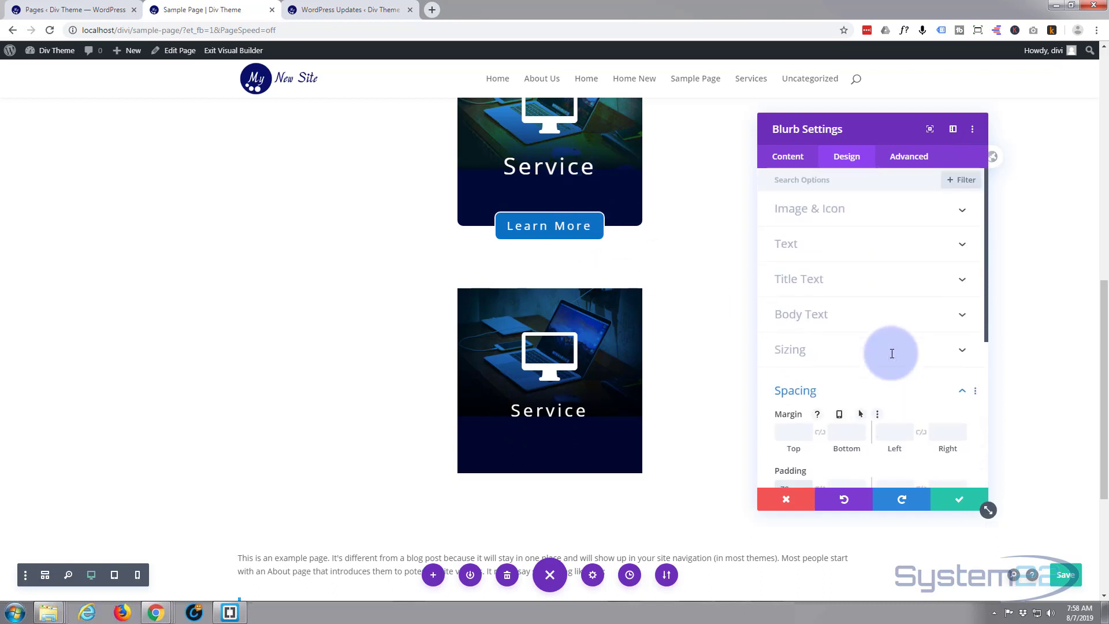
{"action": "left_click", "coordinate": [890, 289]}
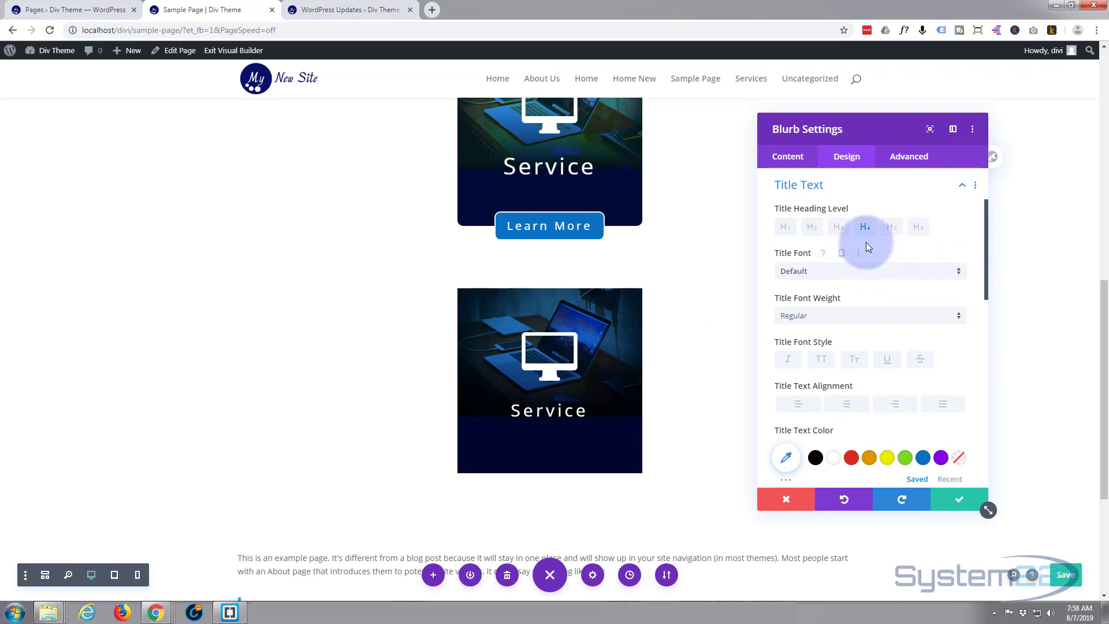
{"action": "scroll", "coordinate": [885, 319], "scroll_direction": "down", "scroll_amount": 2}
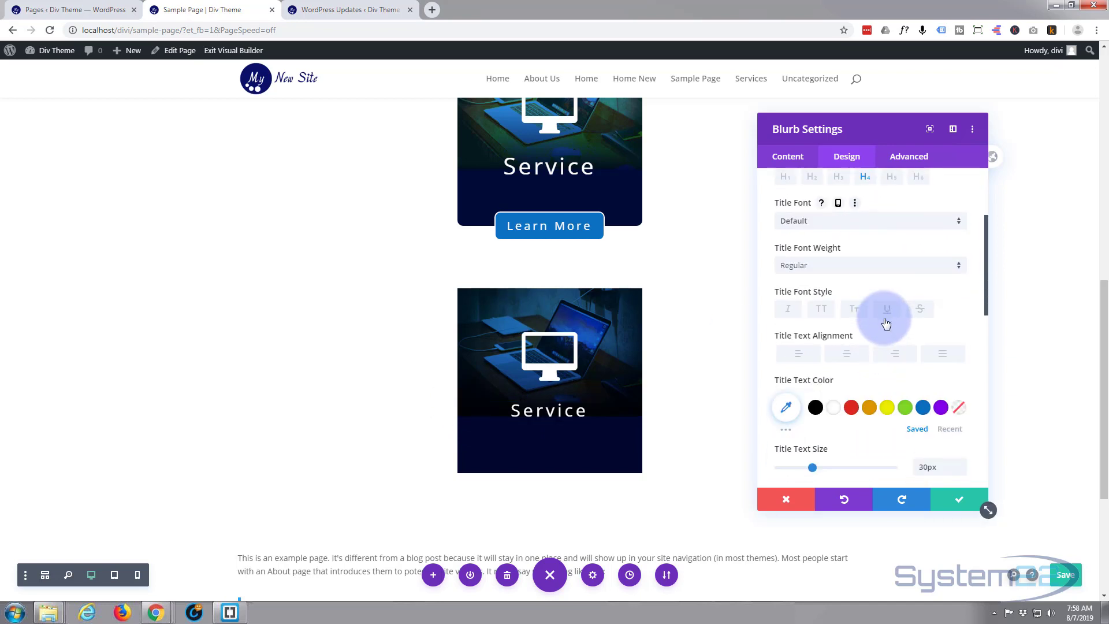
{"action": "mouse_move", "coordinate": [803, 406]}
{"action": "left_mouse_down"}
{"action": "mouse_move", "coordinate": [833, 404]}
{"action": "mouse_move", "coordinate": [824, 408]}
{"action": "left_mouse_up"}
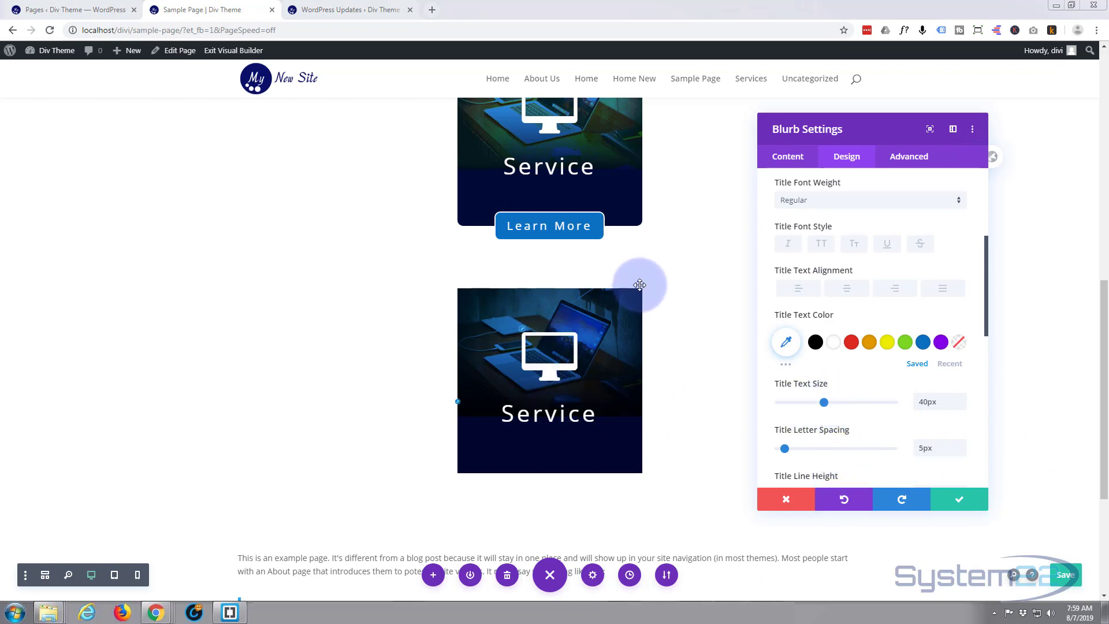
- Round all four corners of the blurb's border to 10px
{"action": "scroll", "coordinate": [879, 335], "scroll_direction": "down", "scroll_amount": 2}
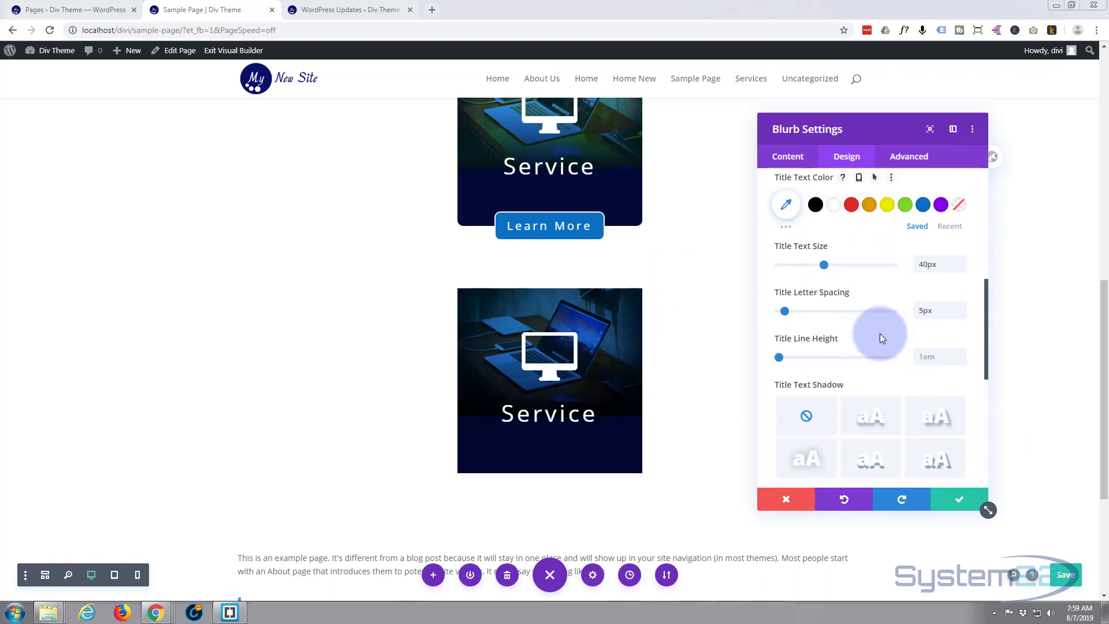
{"action": "scroll", "coordinate": [879, 335], "scroll_direction": "down", "scroll_amount": 3}
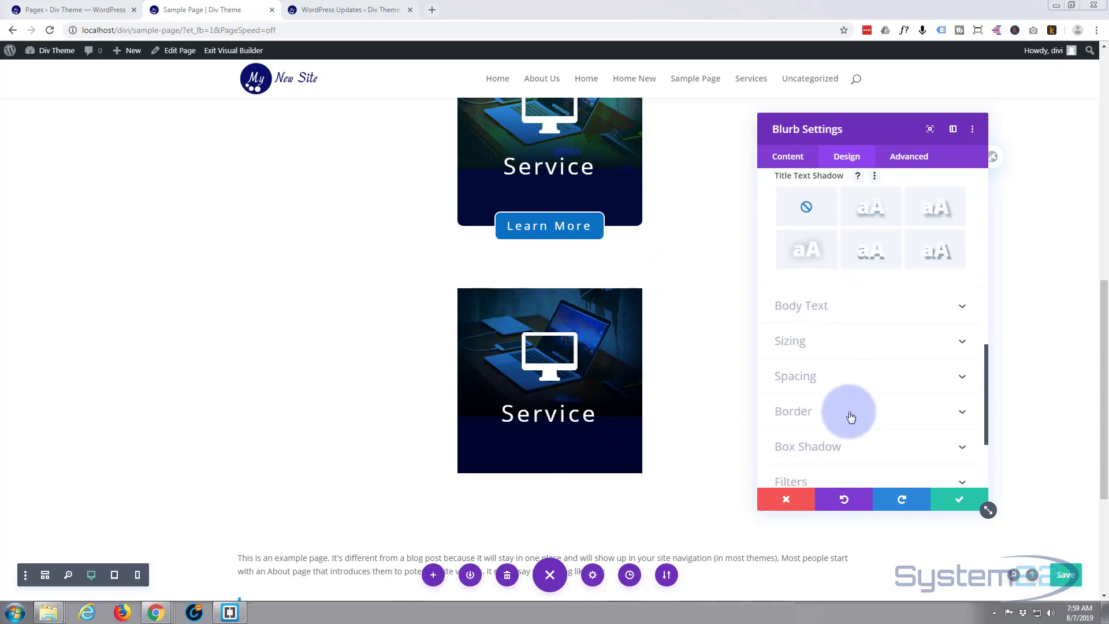
{"action": "left_click", "coordinate": [851, 417]}
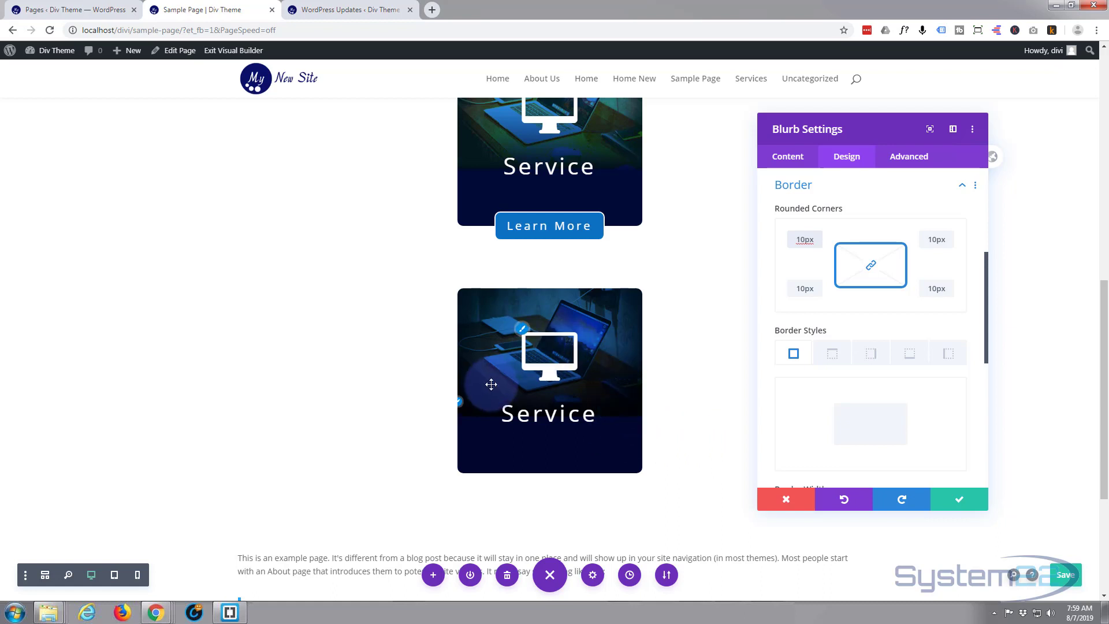
- Set the blurb's Z Index to 1 in its visibility options and save the blurb settings
{"action": "left_click", "coordinate": [904, 160]}
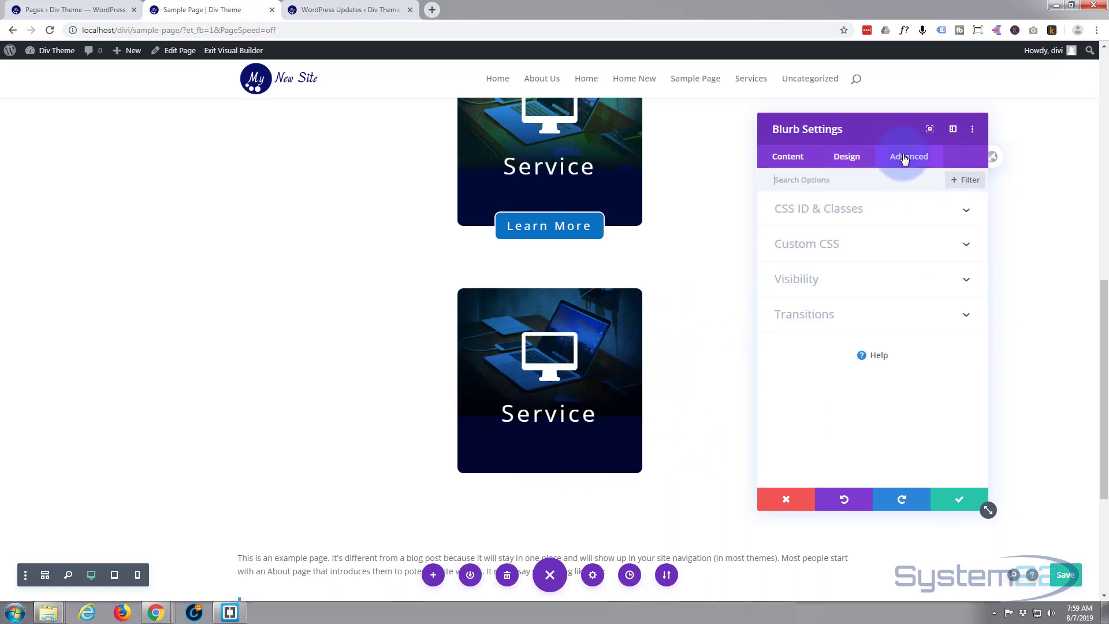
{"action": "left_click", "coordinate": [859, 287]}
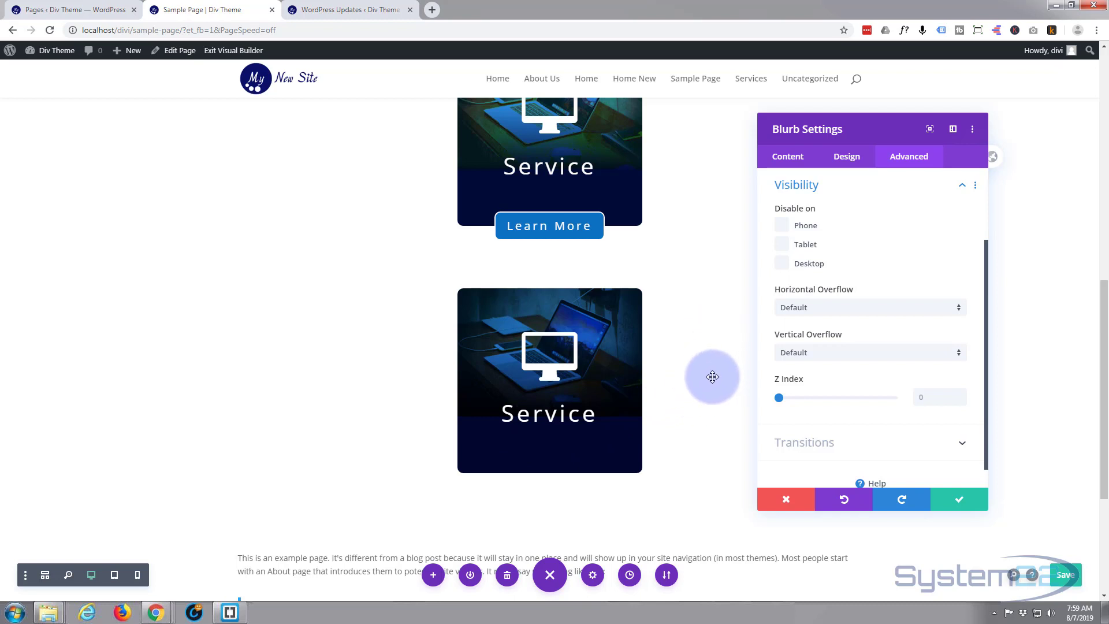
{"action": "left_click", "coordinate": [961, 393]}
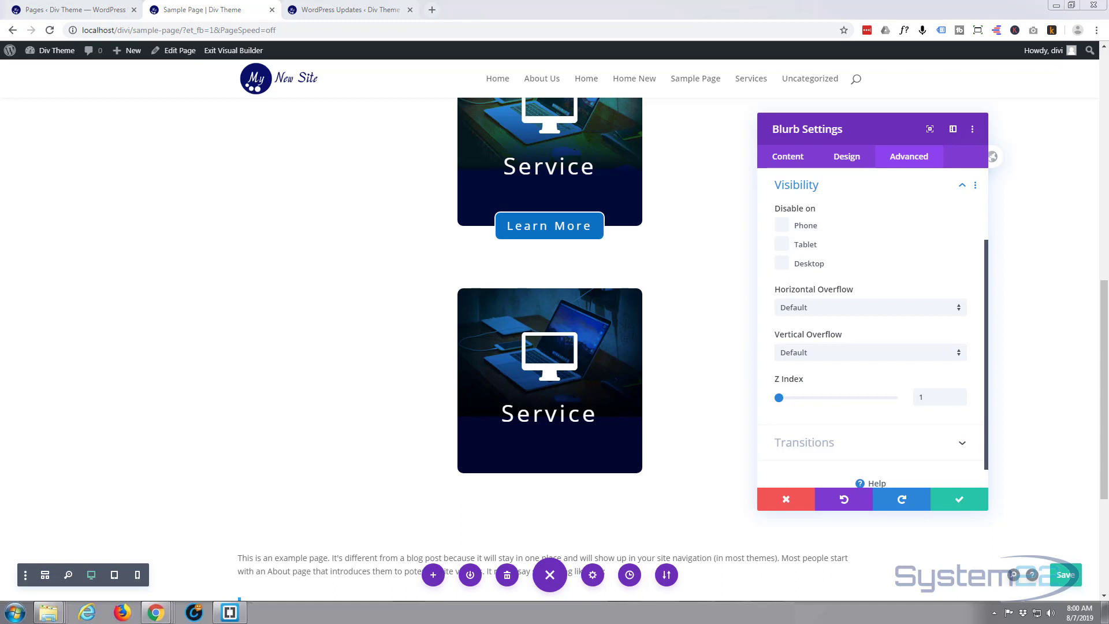
{"action": "left_click", "coordinate": [961, 507]}
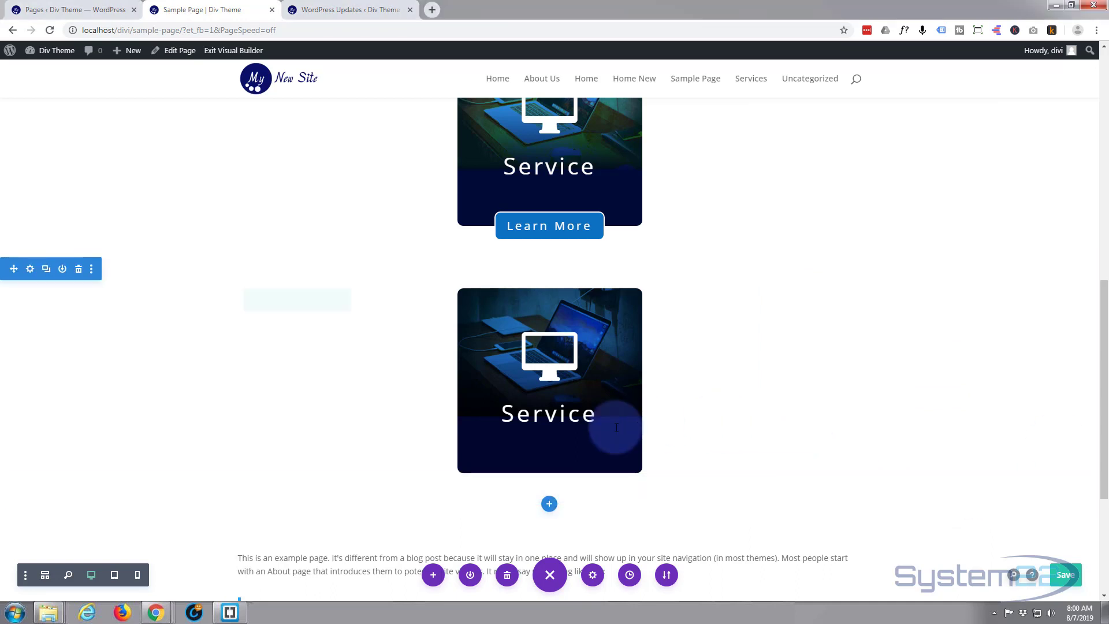
- Insert a Call To Action module directly below the Service blurb
{"action": "mouse_move", "coordinate": [547, 407]}
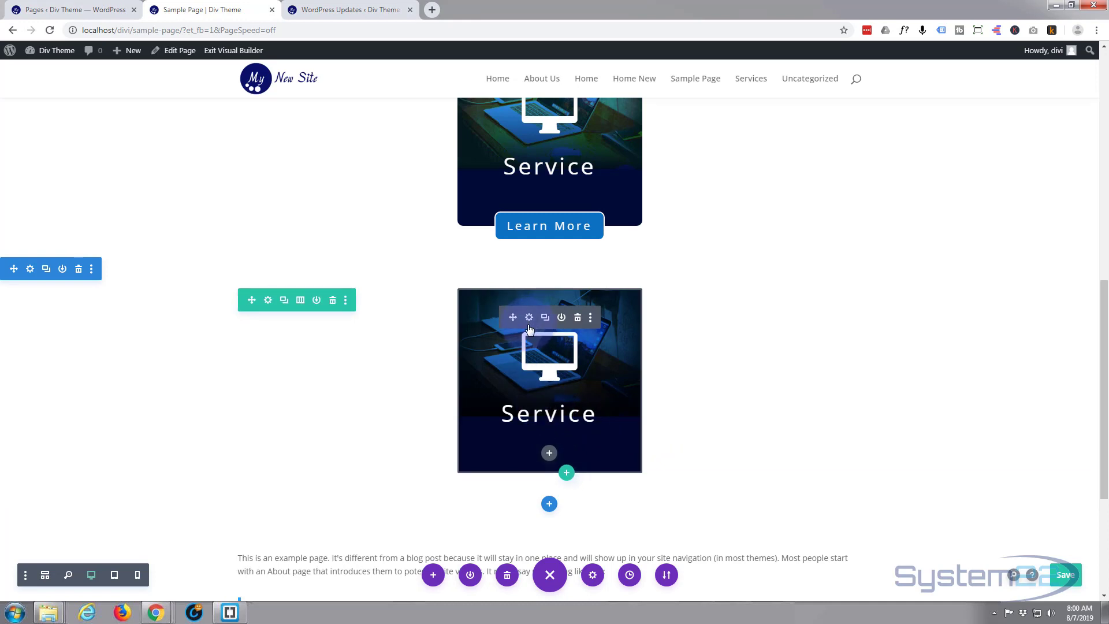
{"action": "left_click", "coordinate": [550, 454]}
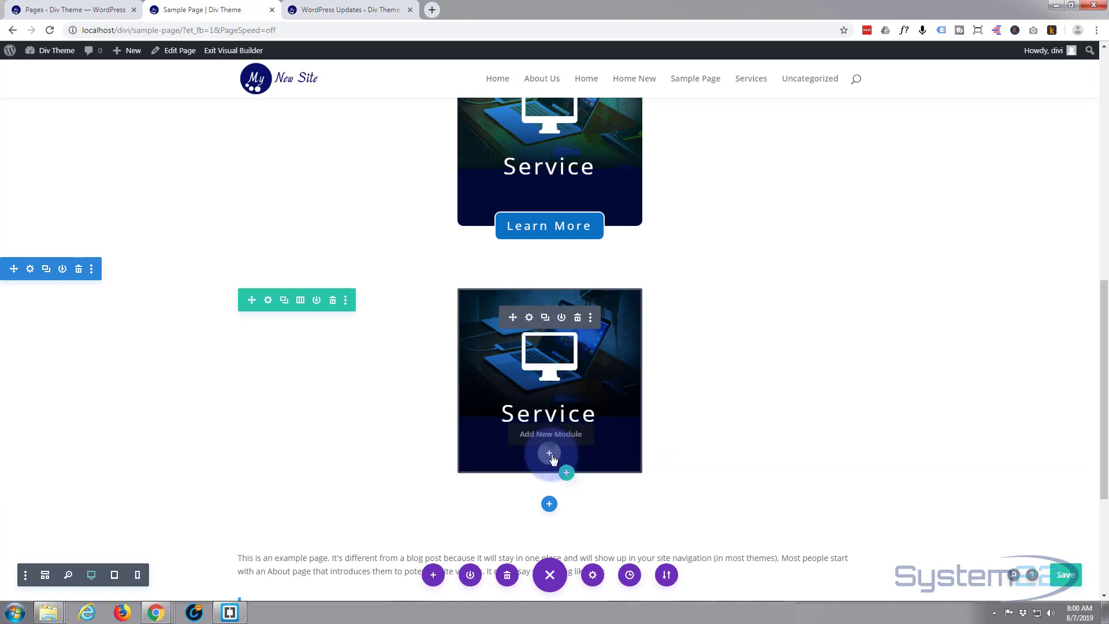
{"action": "left_click", "coordinate": [549, 454]}
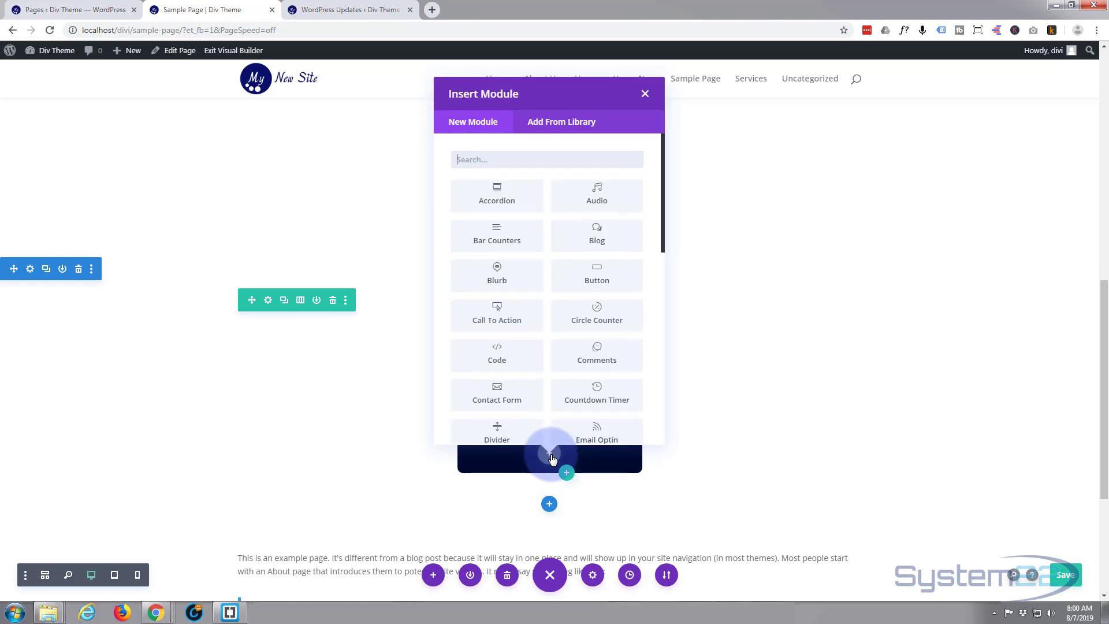
{"action": "left_click", "coordinate": [484, 317]}
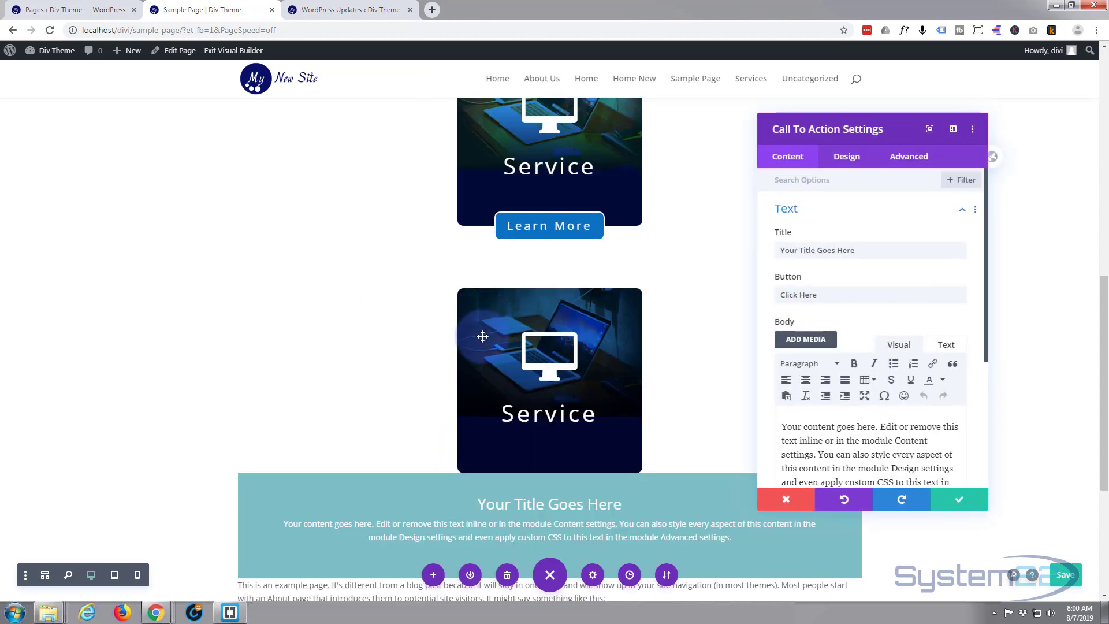
- Set the Call To Action module's text alignment to left
{"action": "scroll", "coordinate": [870, 208], "scroll_direction": "down", "scroll_amount": 1}
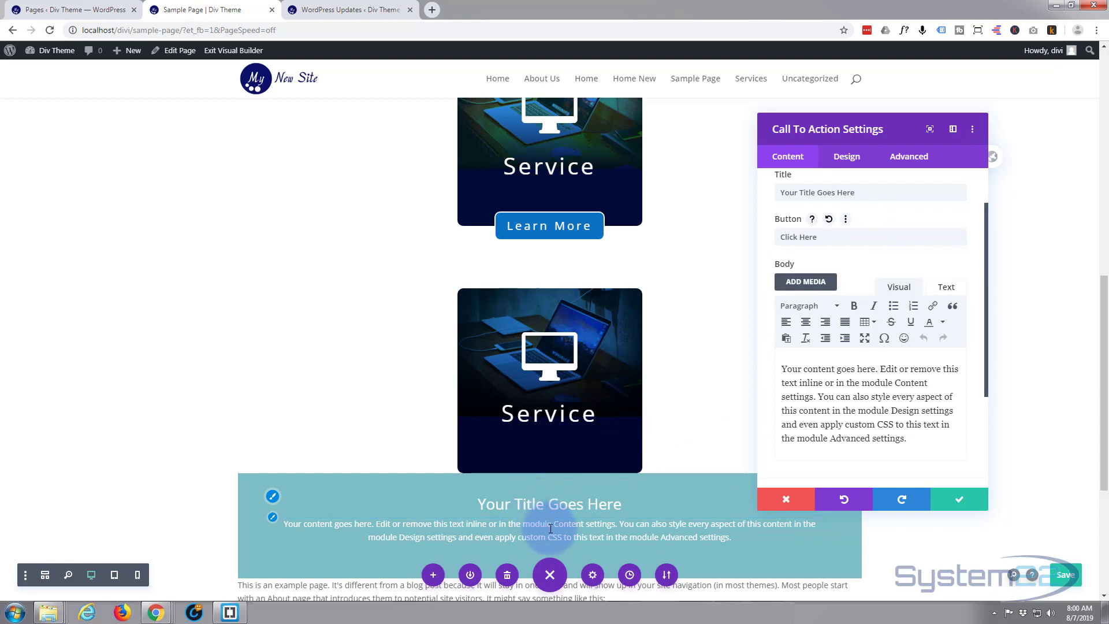
{"action": "scroll", "coordinate": [861, 368], "scroll_direction": "down", "scroll_amount": 1}
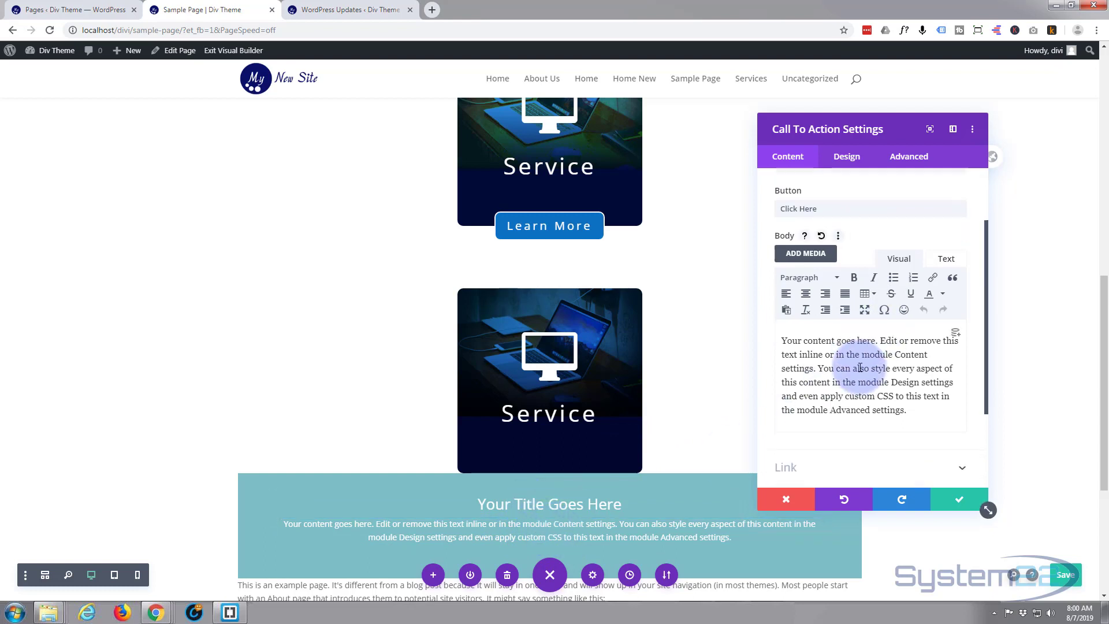
{"action": "left_click", "coordinate": [846, 156]}
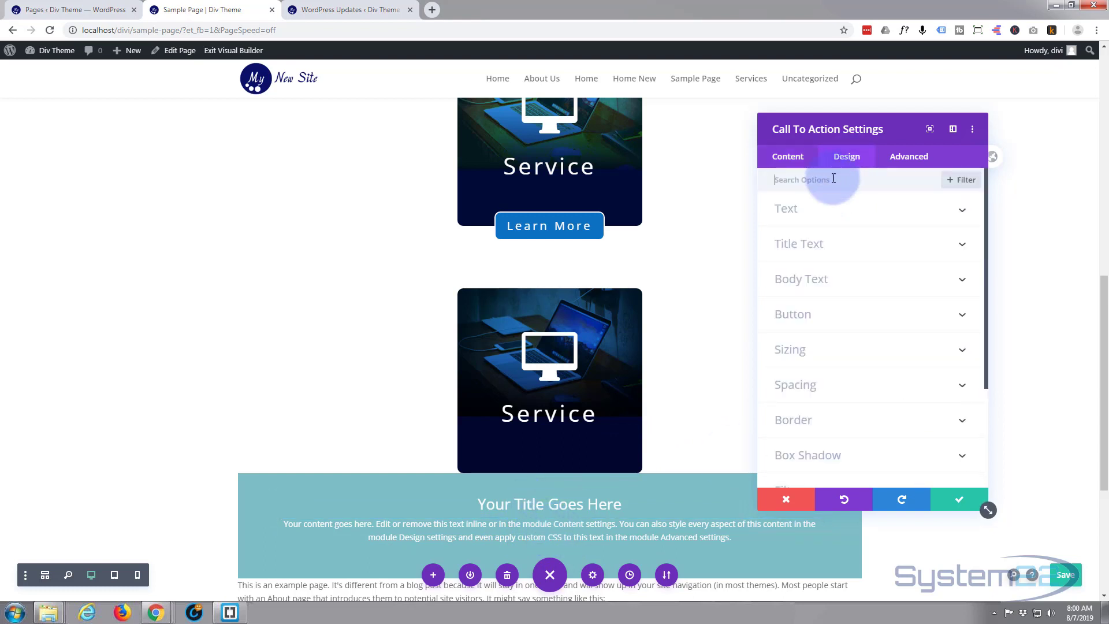
{"action": "left_click", "coordinate": [842, 211]}
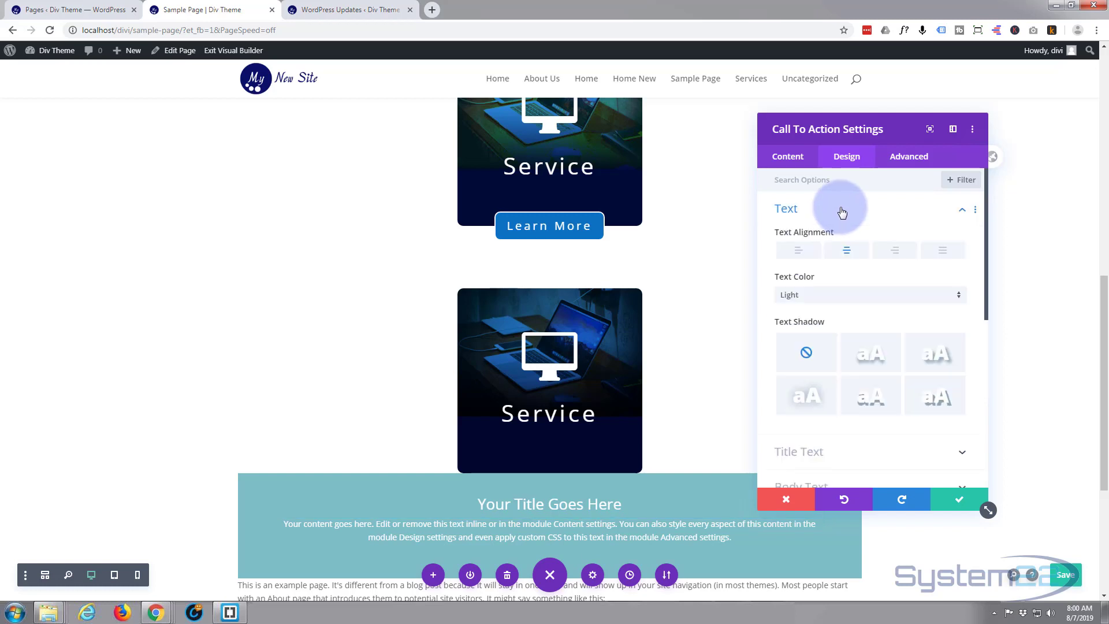
{"action": "left_click", "coordinate": [800, 250]}
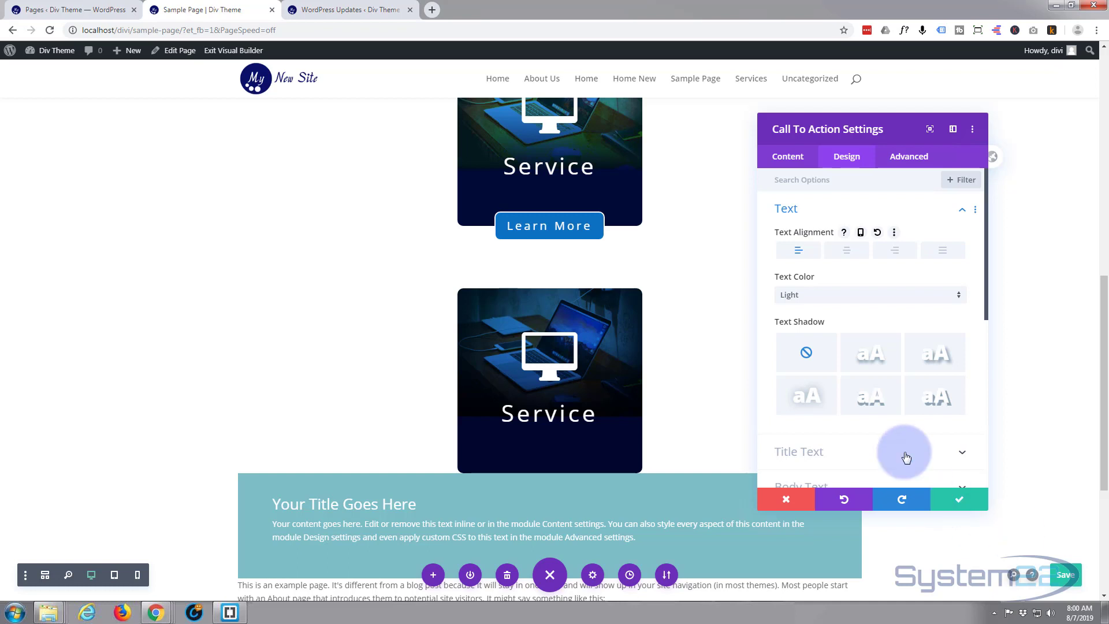
- Set the Call To Action module's width to 320px in its sizing options
{"action": "scroll", "coordinate": [861, 294], "scroll_direction": "down", "scroll_amount": 5}
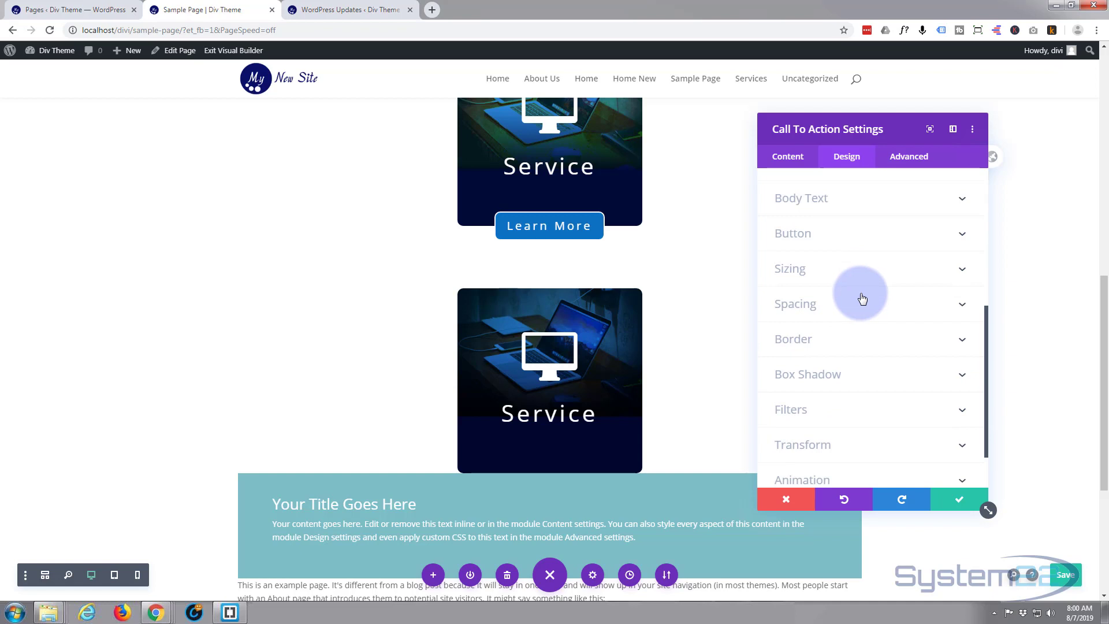
{"action": "left_click", "coordinate": [863, 279]}
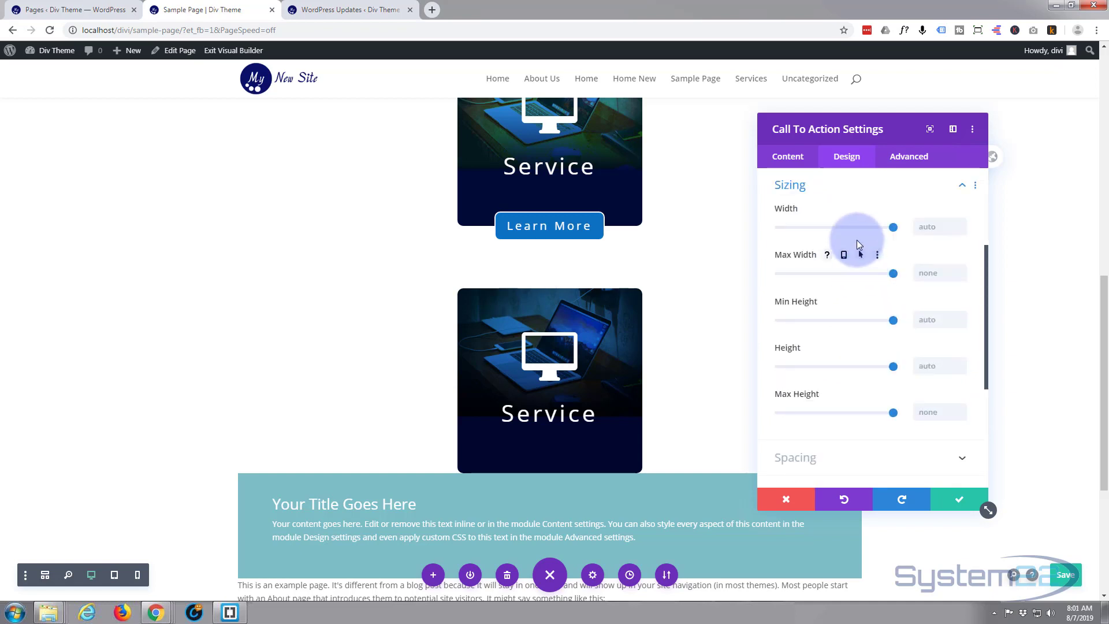
{"action": "left_click", "coordinate": [945, 229]}
{"action": "type", "text": "320px"}
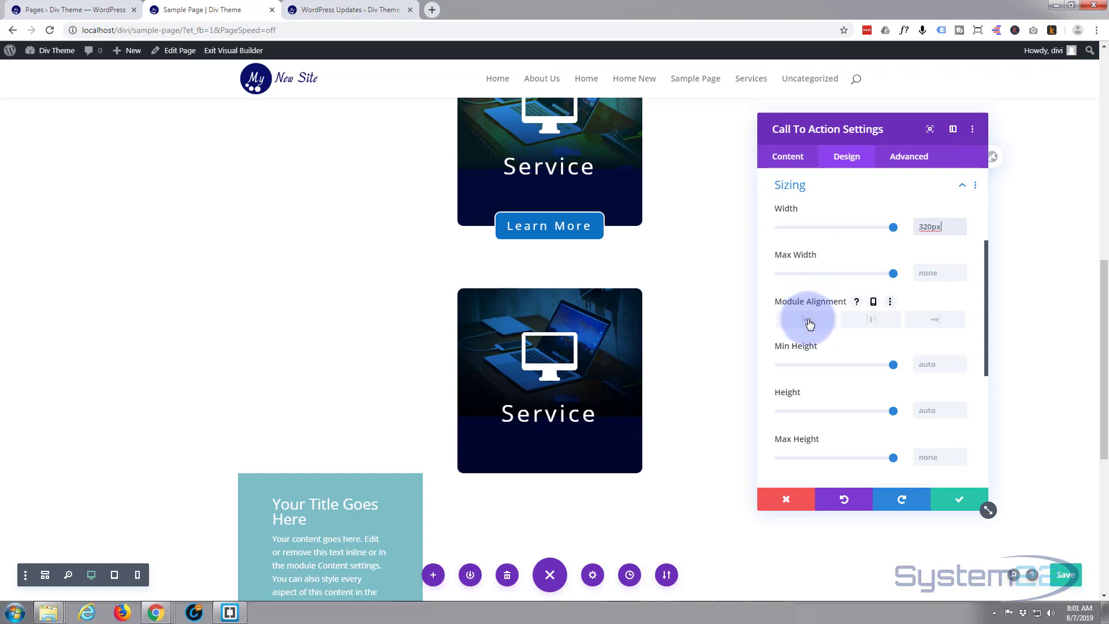
- Make the Call To Action's module alignment responsive: left on desktop, centered on tablet and phone
{"action": "left_click", "coordinate": [875, 302]}
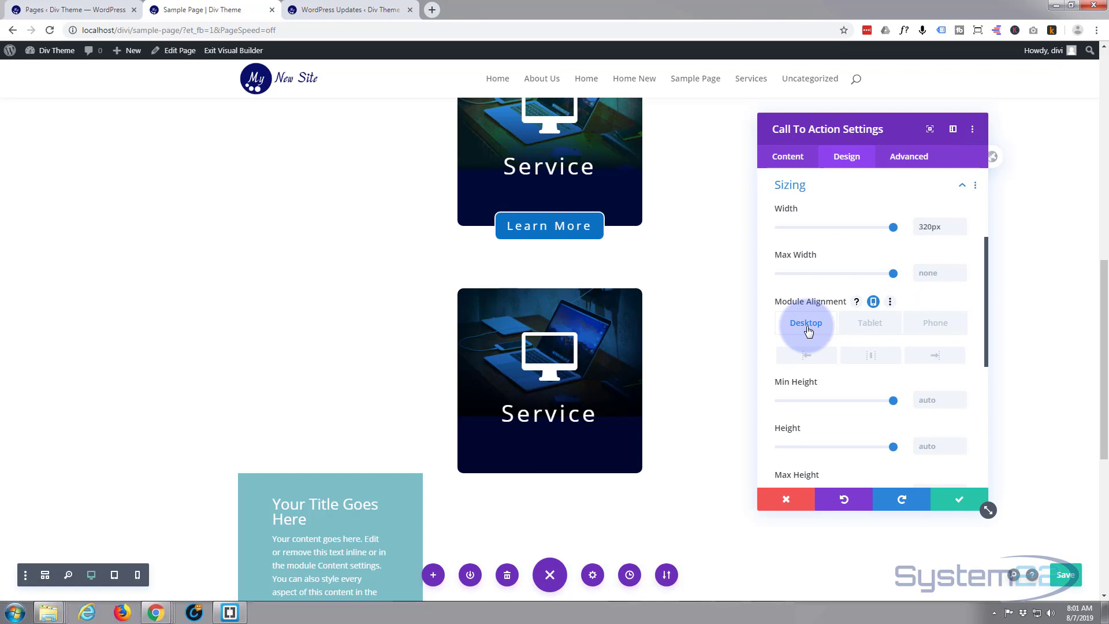
{"action": "left_click", "coordinate": [807, 357]}
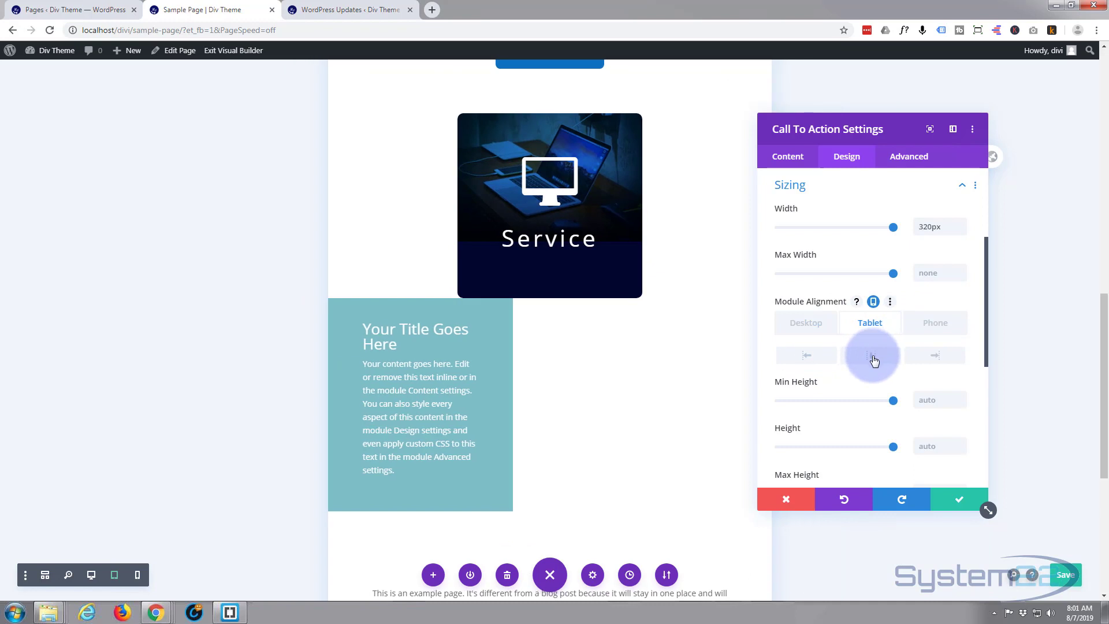
{"action": "left_click", "coordinate": [874, 360]}
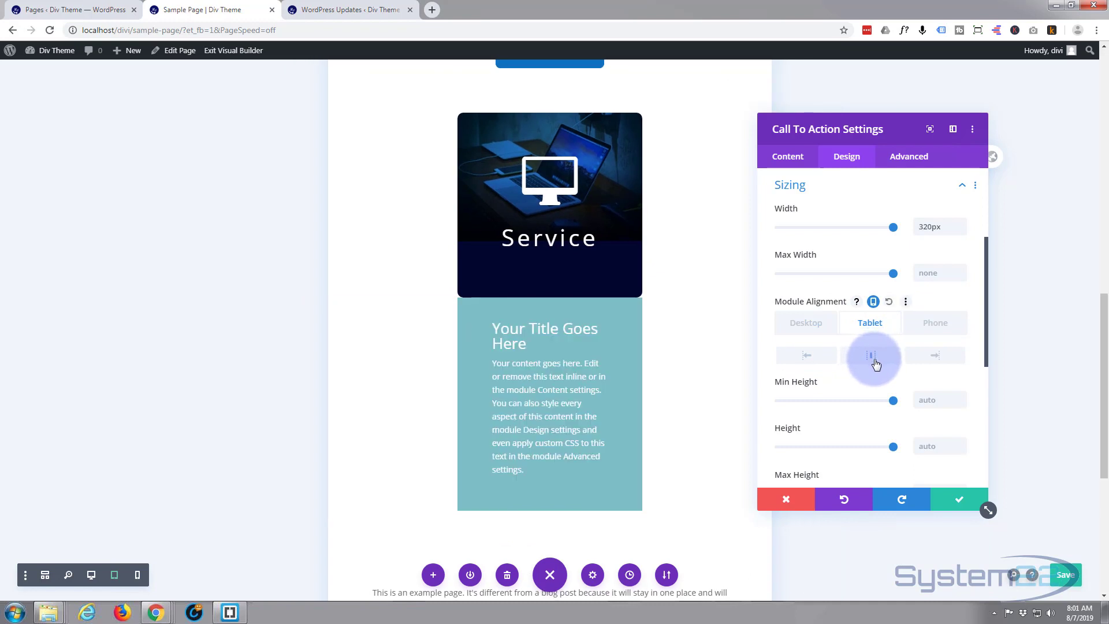
{"action": "left_click", "coordinate": [925, 328]}
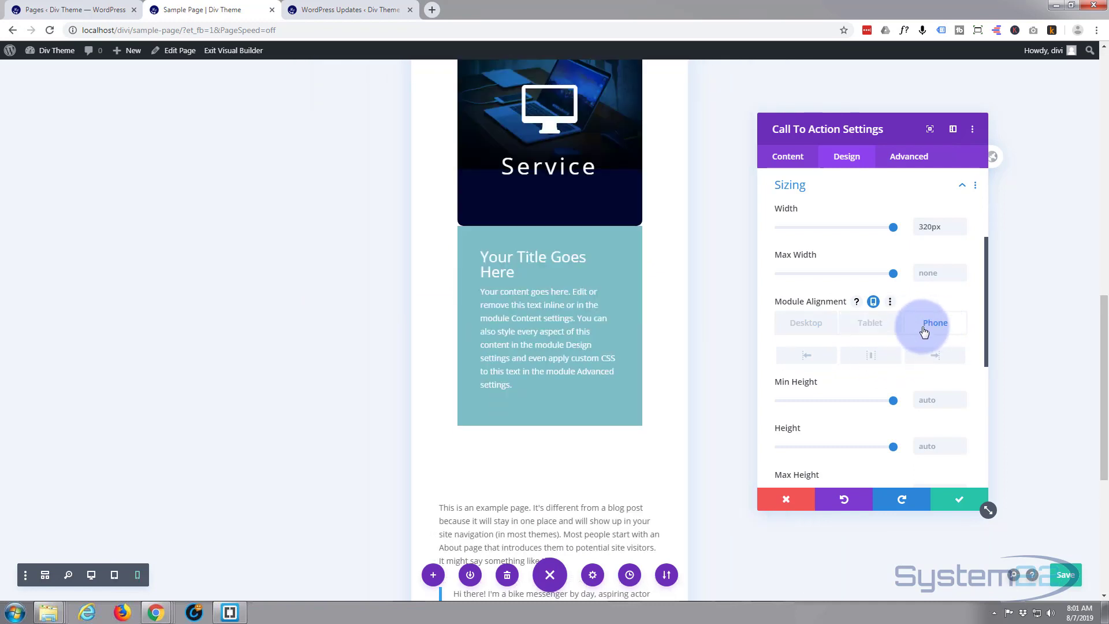
{"action": "left_click", "coordinate": [875, 357]}
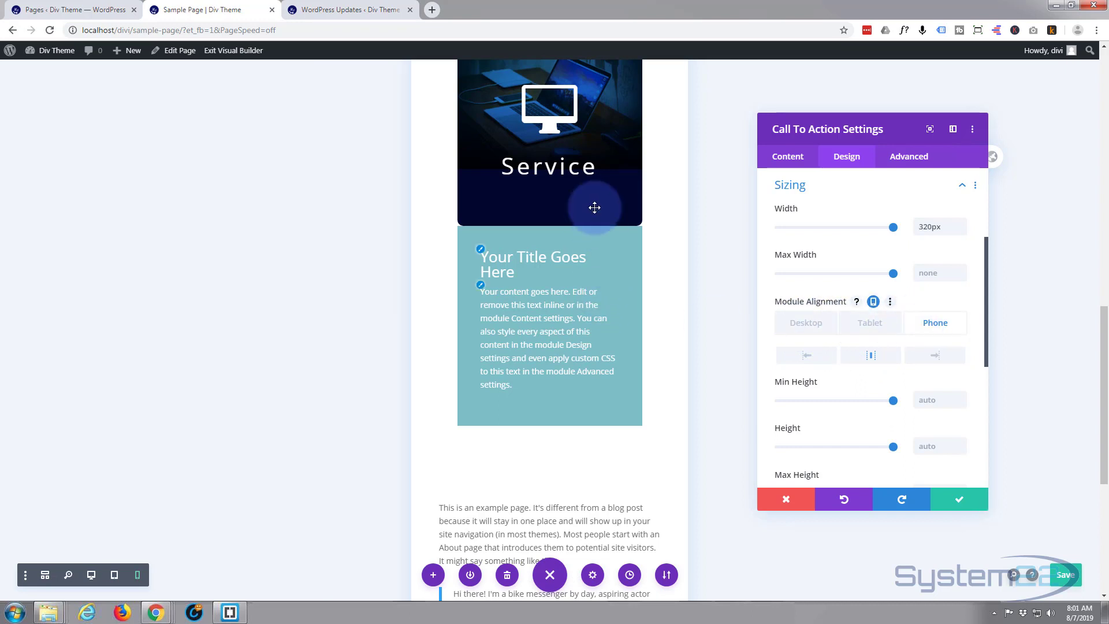
{"action": "left_click", "coordinate": [800, 328]}
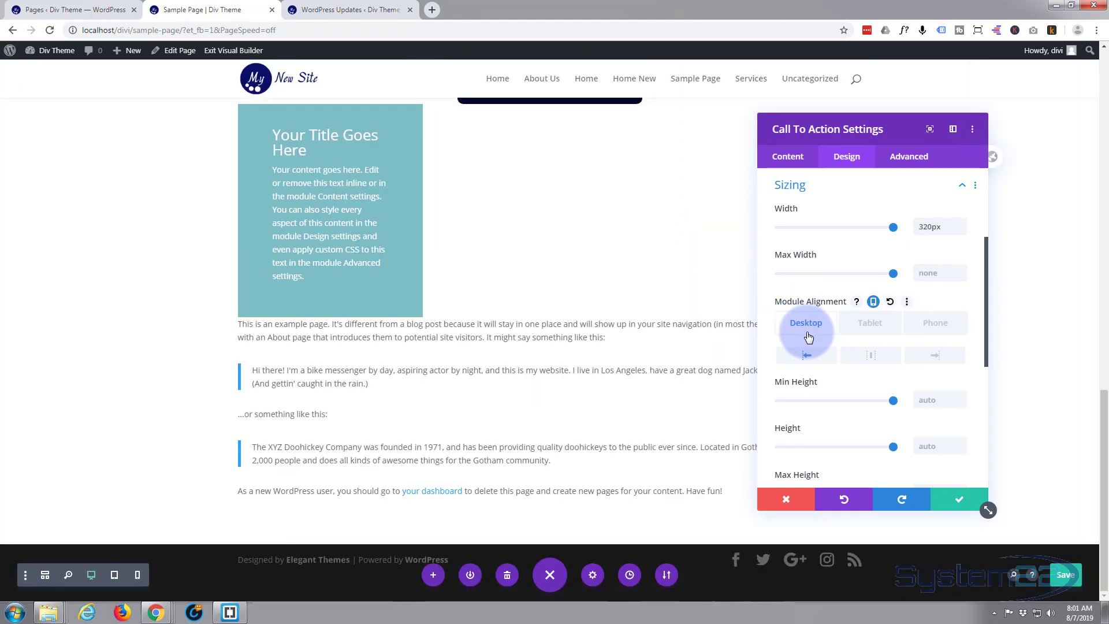
- Set the Call To Action module's height to 320px
{"action": "scroll", "coordinate": [808, 338], "scroll_direction": "down", "scroll_amount": 1}
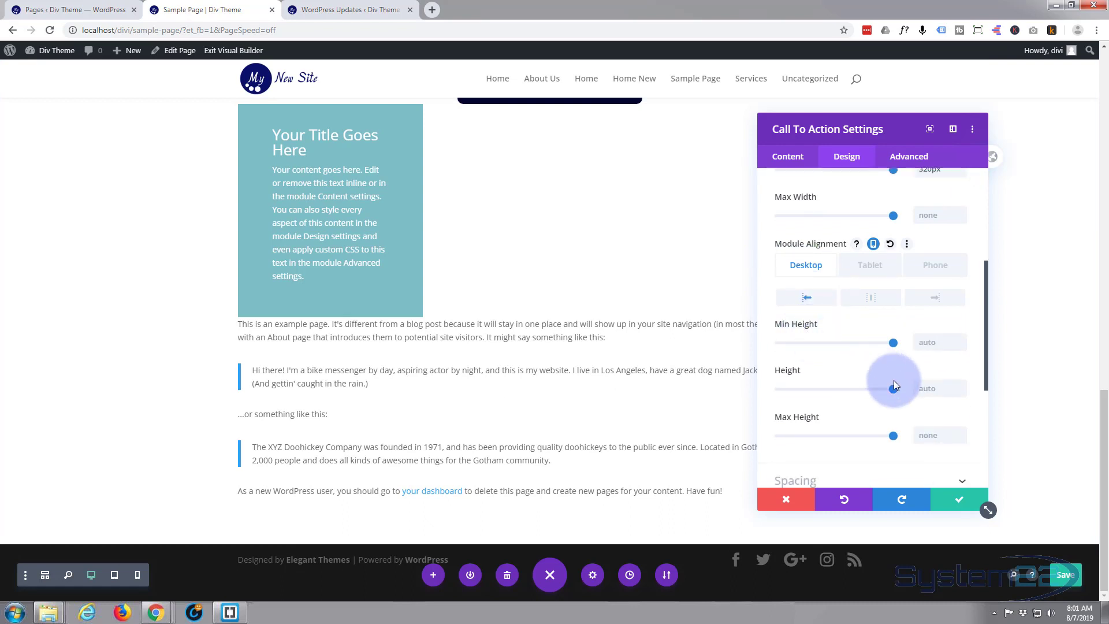
{"action": "left_click", "coordinate": [928, 389]}
{"action": "type", "text": "320"}
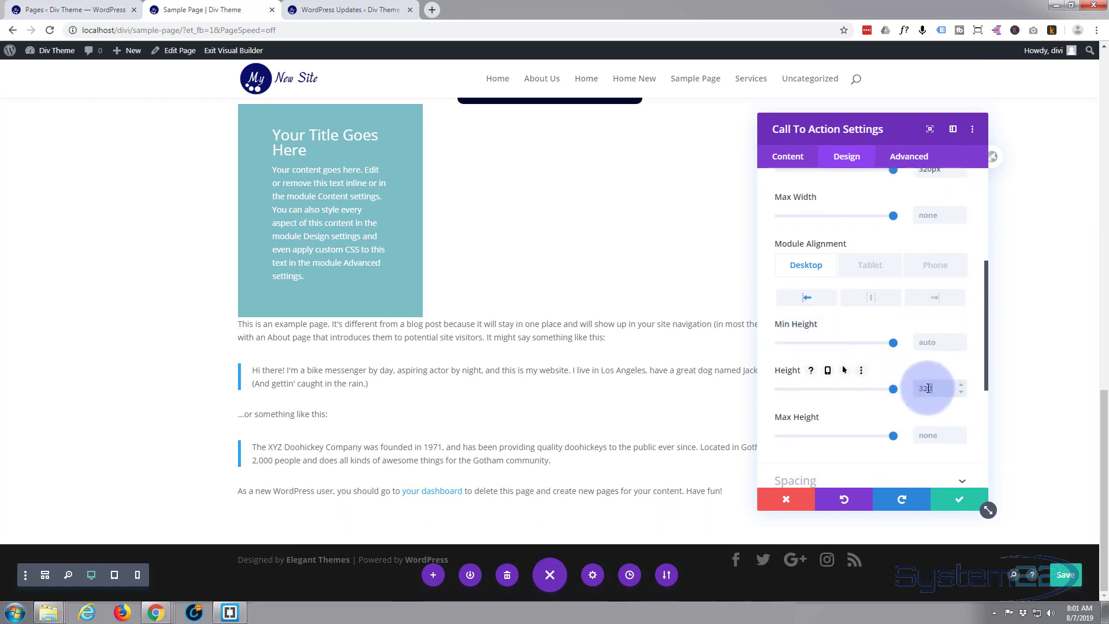
{"action": "type", "text": "px"}
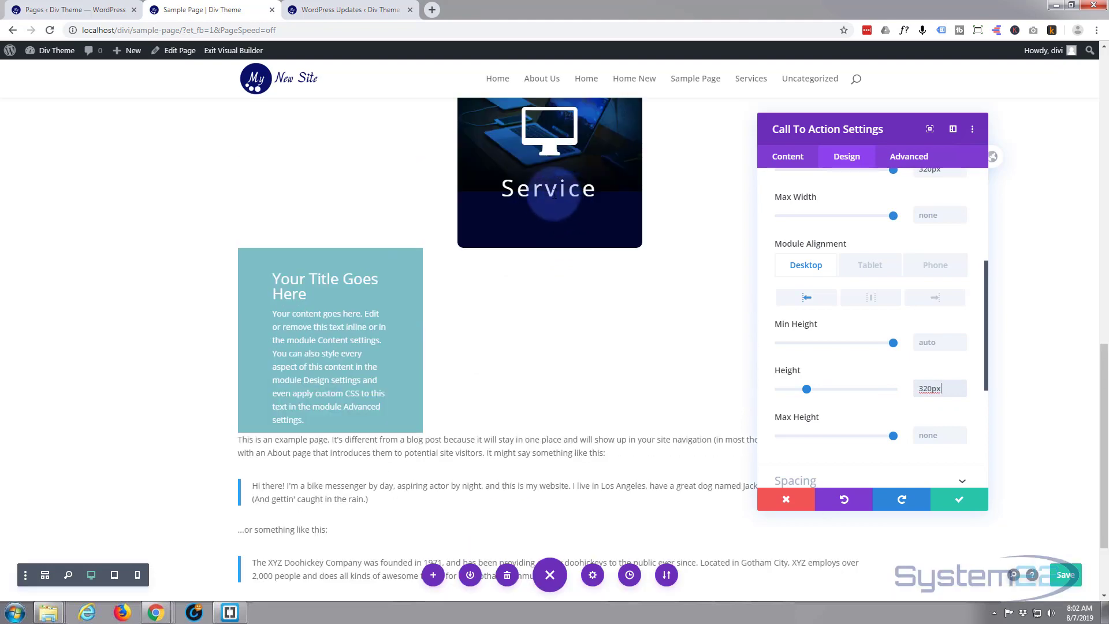
- Give the Call To Action module a top margin of -320px to pull it up beside the Service blurb
{"action": "scroll", "coordinate": [560, 213], "scroll_direction": "down", "scroll_amount": 2}
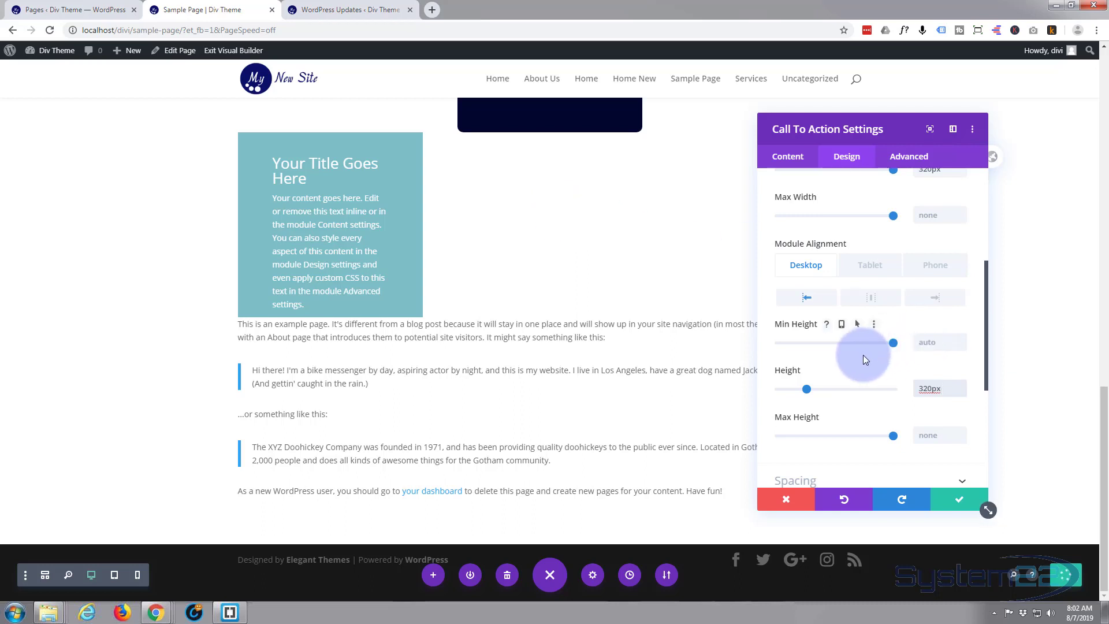
{"action": "scroll", "coordinate": [862, 357], "scroll_direction": "down", "scroll_amount": 5}
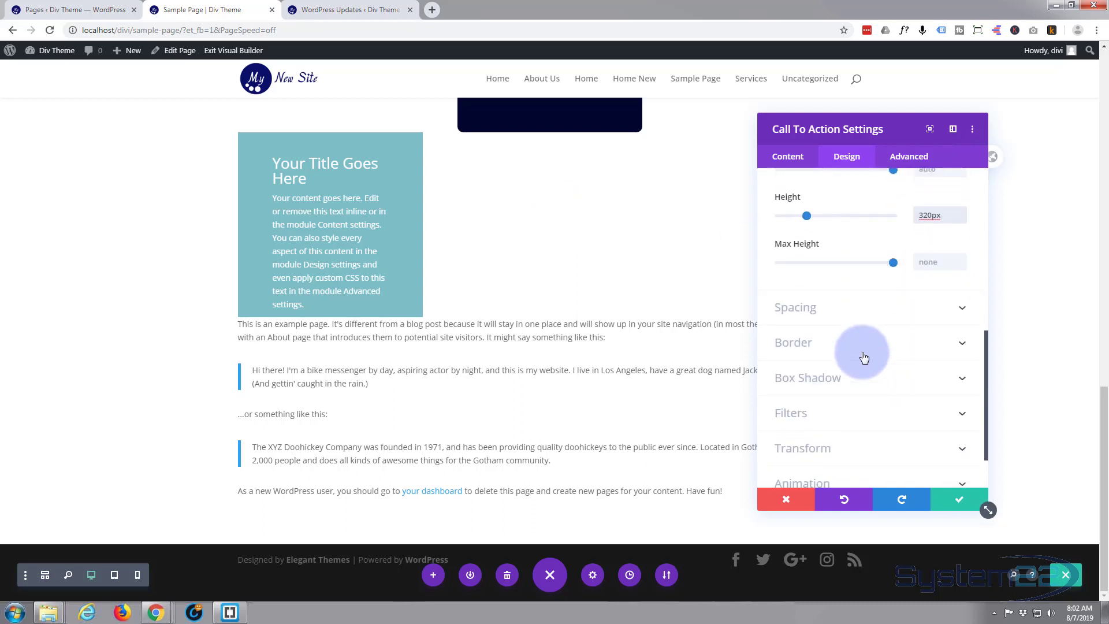
{"action": "left_click", "coordinate": [857, 312]}
{"action": "scroll", "coordinate": [569, 318], "scroll_direction": "up", "scroll_amount": 2}
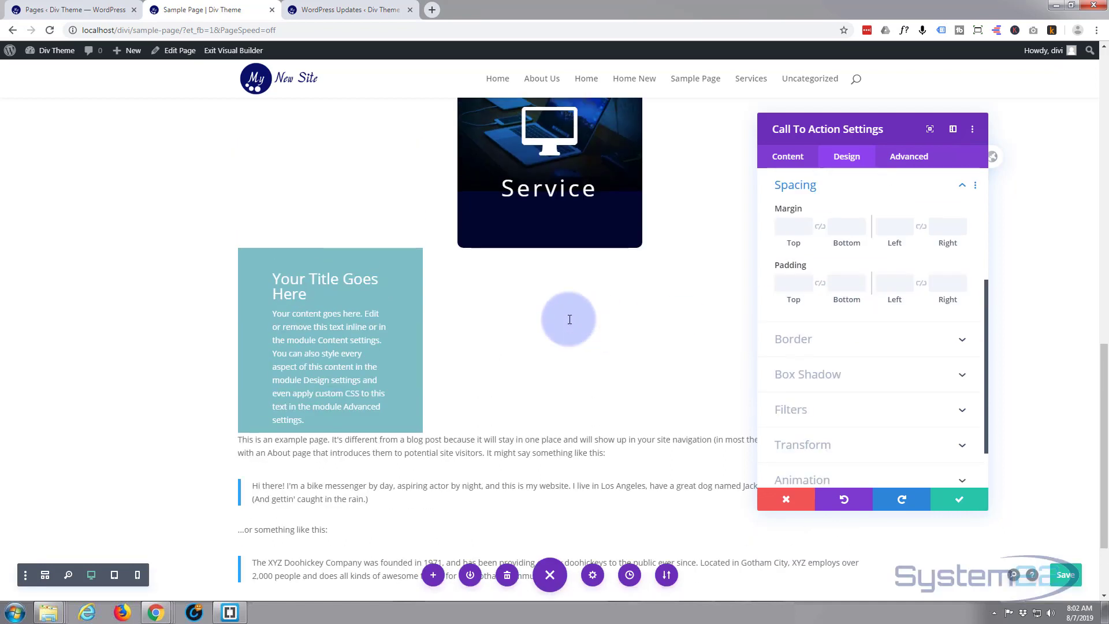
{"action": "scroll", "coordinate": [570, 319], "scroll_direction": "up", "scroll_amount": 1}
{"action": "scroll", "coordinate": [570, 320], "scroll_direction": "up", "scroll_amount": 1}
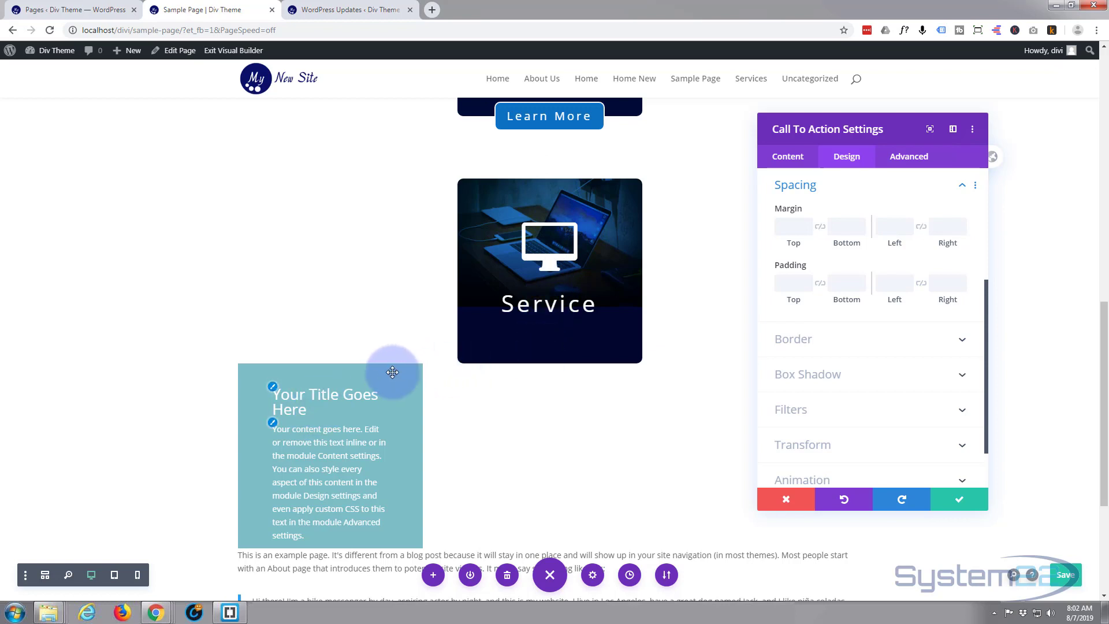
{"action": "left_click", "coordinate": [786, 224]}
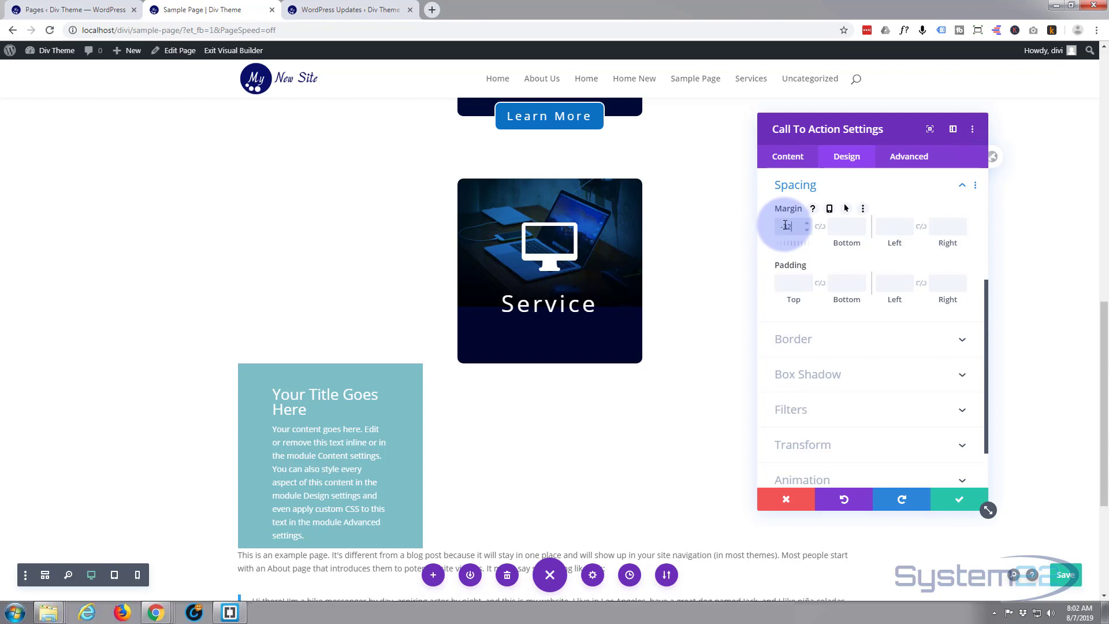
{"action": "type", "text": "-120p"}
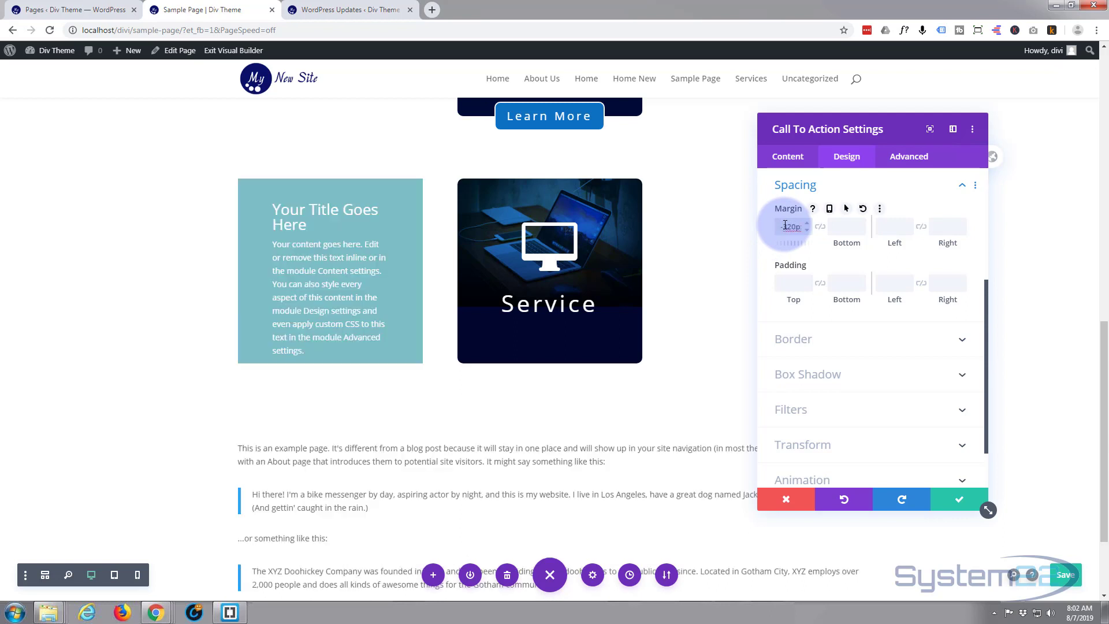
{"action": "type", "text": "x"}
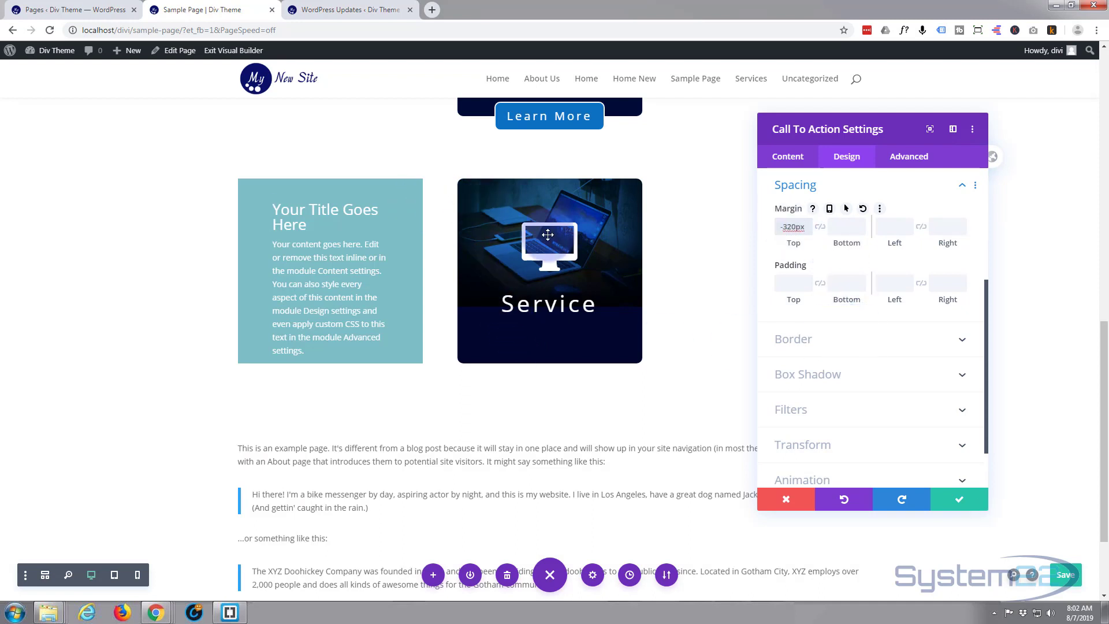
- Round all four corners of the Call To Action module's border to 10px
{"action": "left_click", "coordinate": [853, 344]}
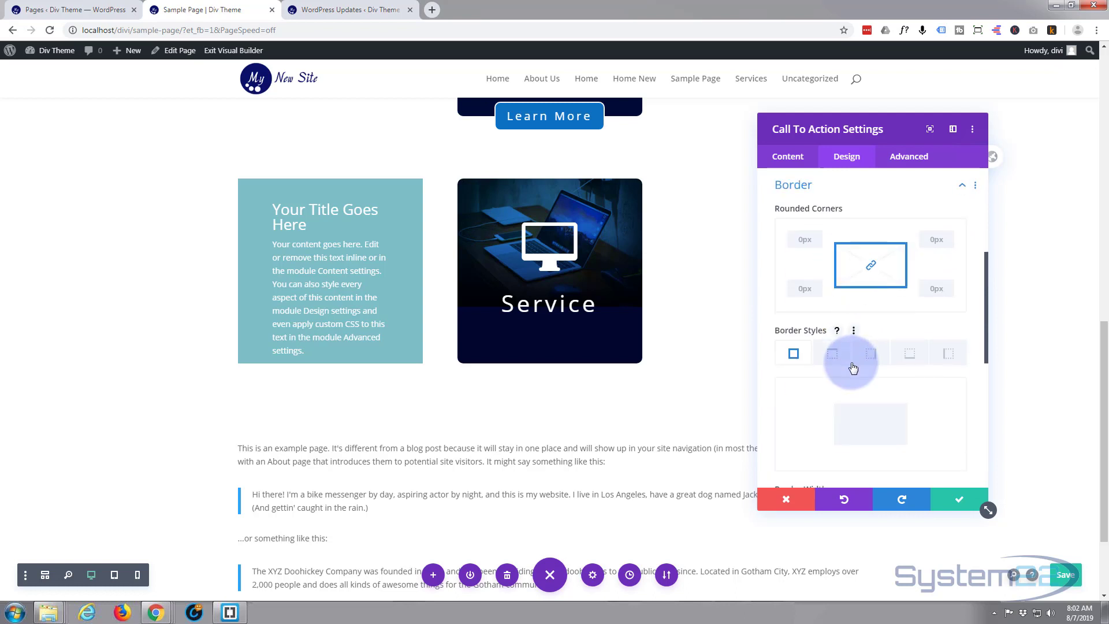
{"action": "left_click", "coordinate": [792, 238]}
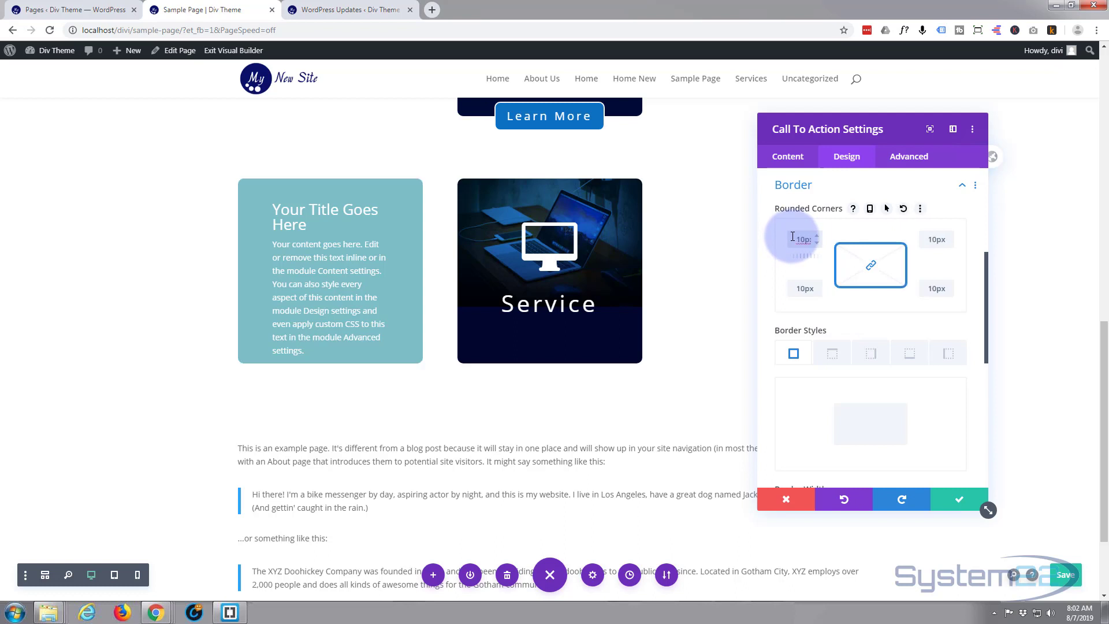
- Set the Call To Action module's padding to 40px on all four sides and save its settings
{"action": "scroll", "coordinate": [787, 292], "scroll_direction": "up", "scroll_amount": 2}
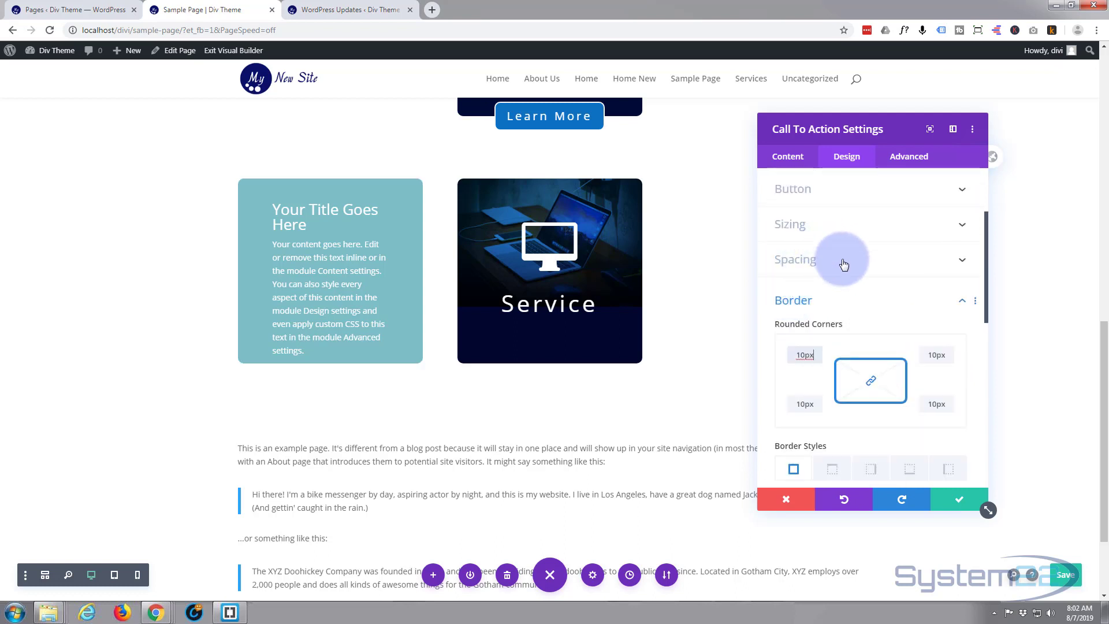
{"action": "left_click", "coordinate": [844, 261]}
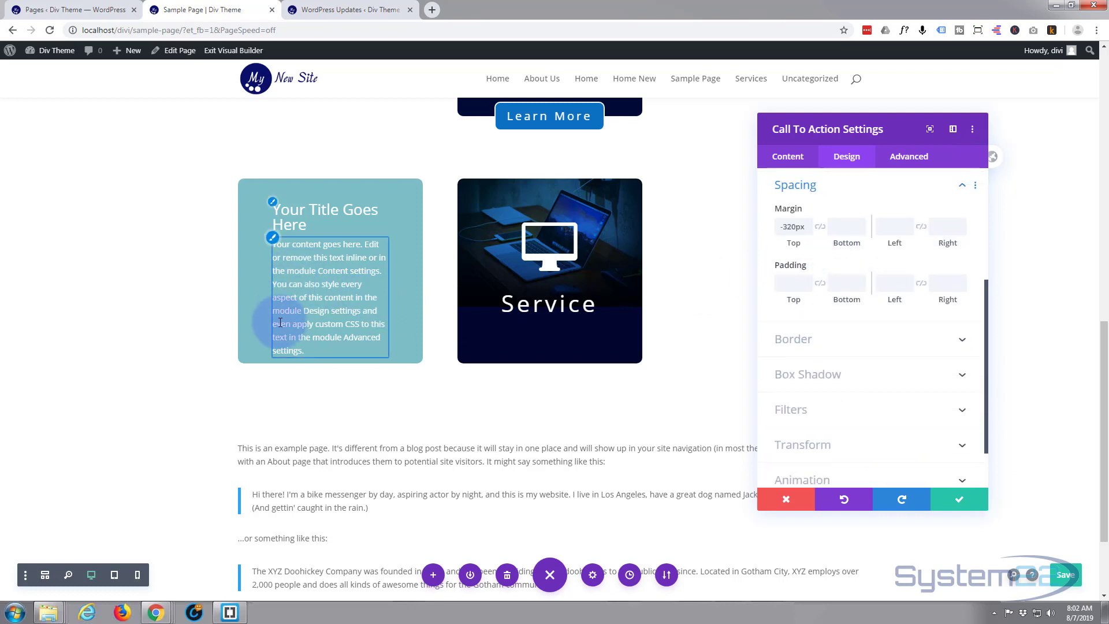
{"action": "left_click", "coordinate": [788, 287]}
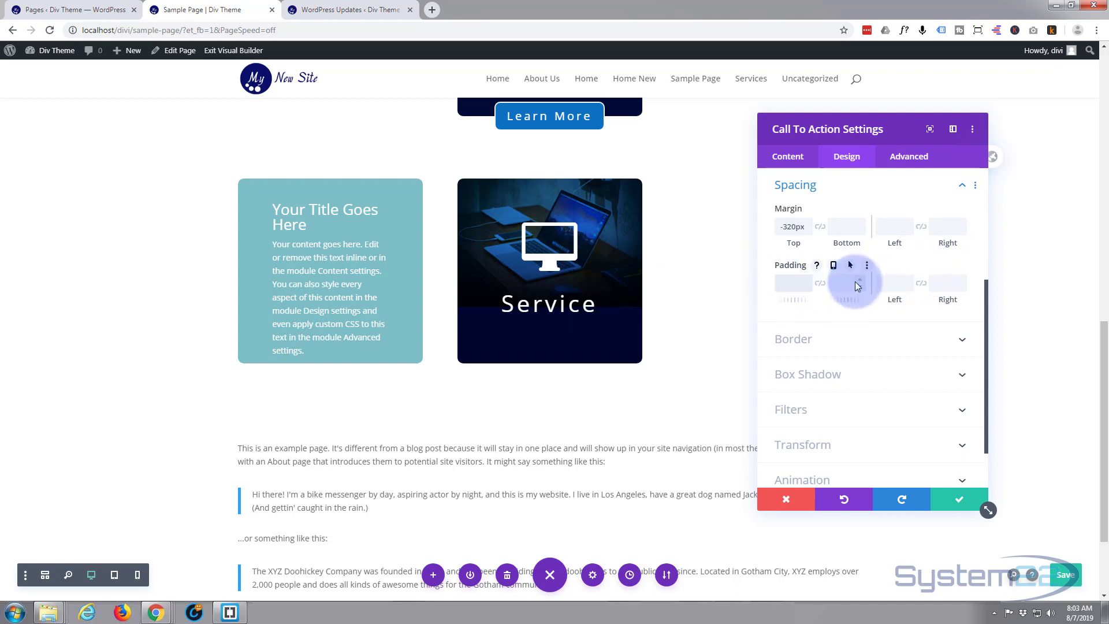
{"action": "type", "text": "40px"}
{"action": "left_click", "coordinate": [821, 284]}
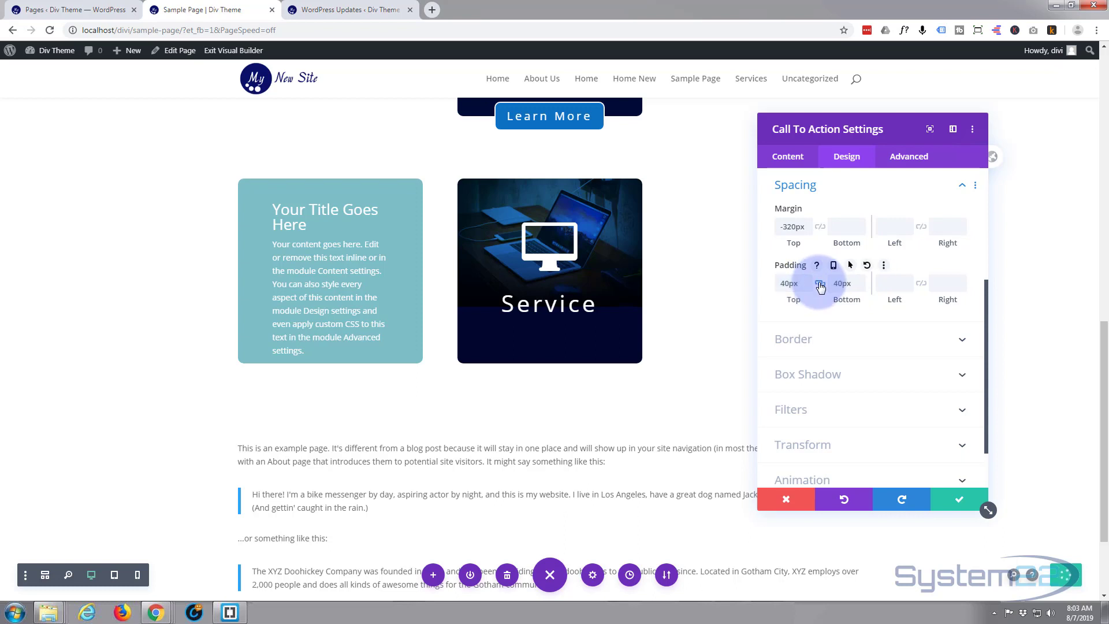
{"action": "left_click", "coordinate": [891, 283]}
{"action": "type", "text": "40px"}
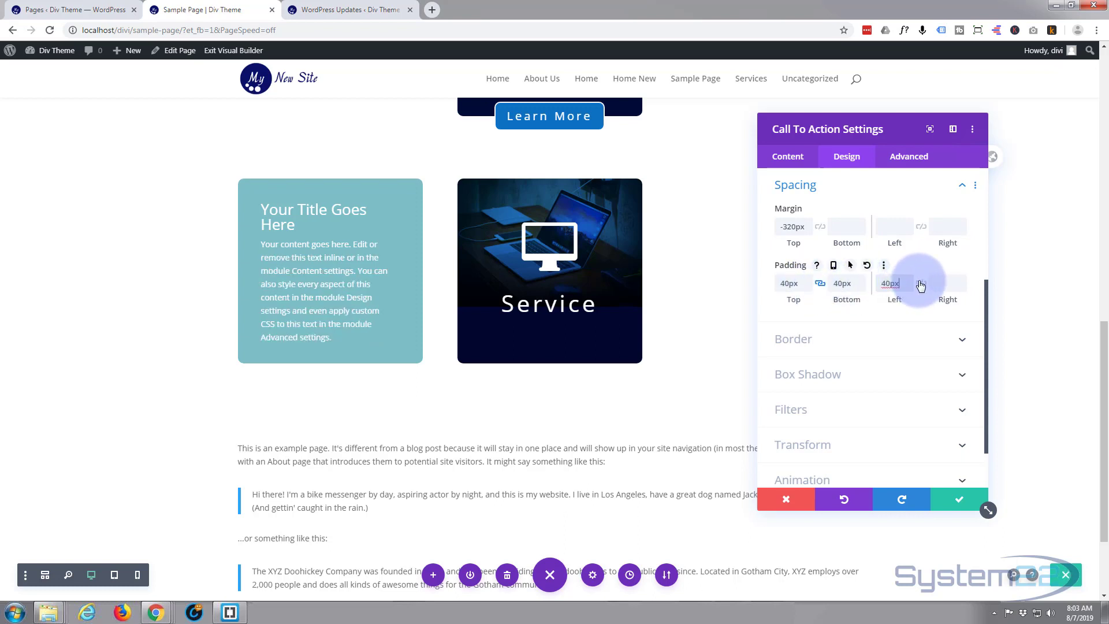
{"action": "left_click", "coordinate": [922, 283]}
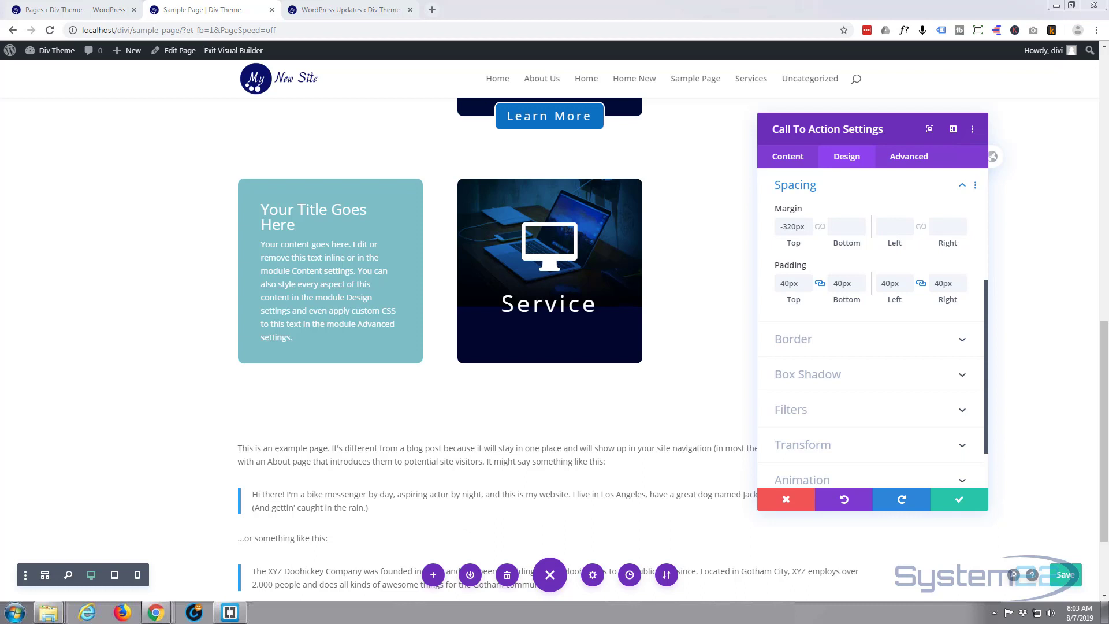
{"action": "left_click", "coordinate": [954, 501]}
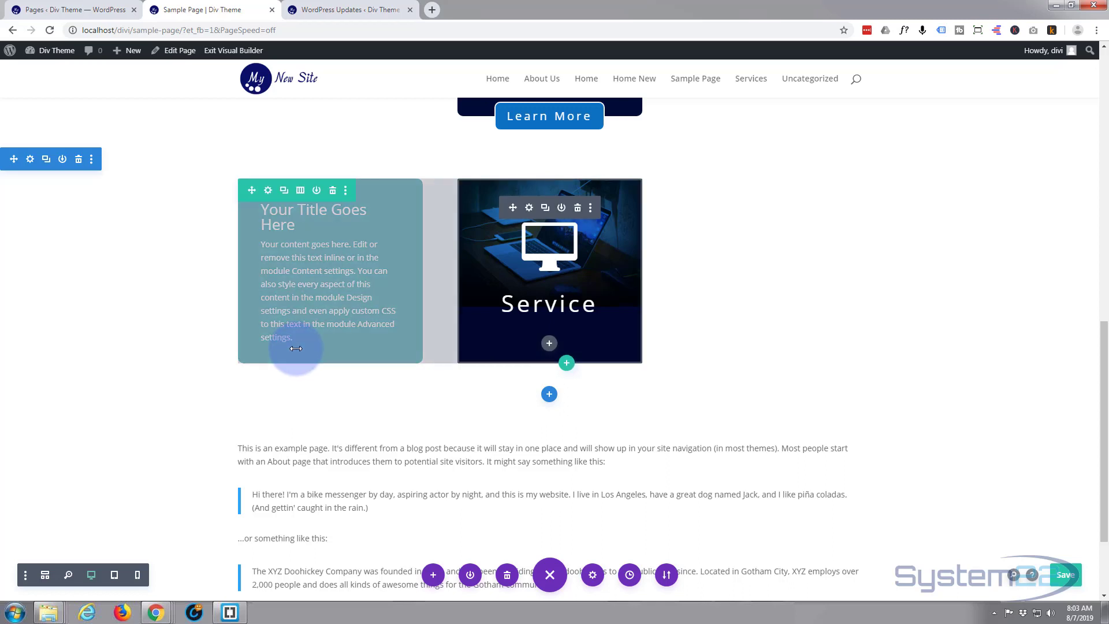
- Switch the builder to wireframe view and duplicate the Call To Action module below the blurb
{"action": "left_click", "coordinate": [45, 575]}
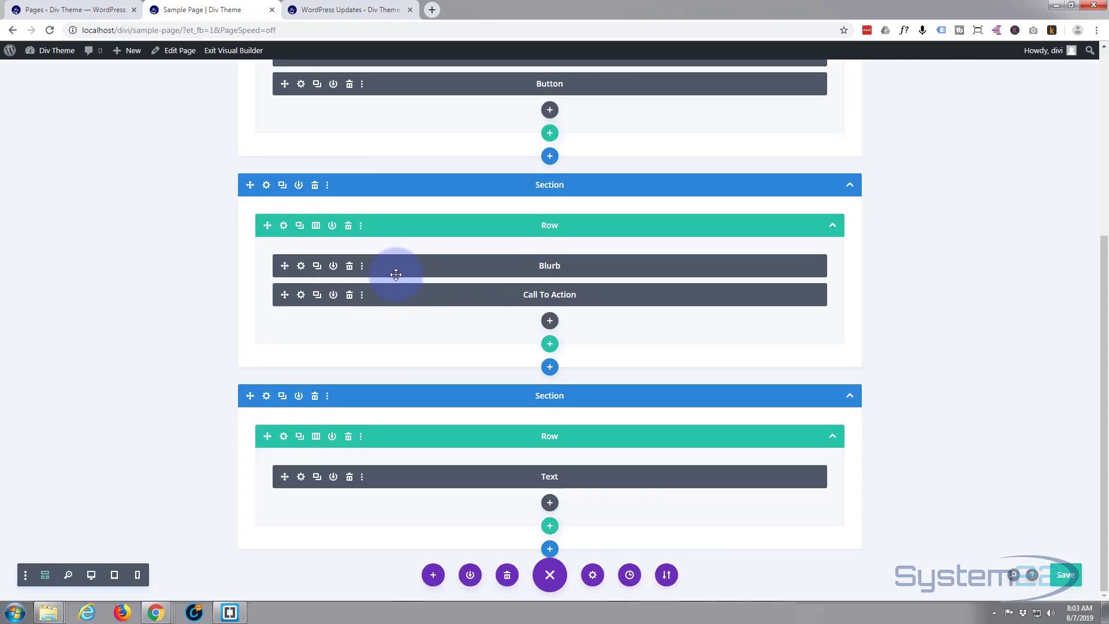
{"action": "left_click", "coordinate": [318, 296]}
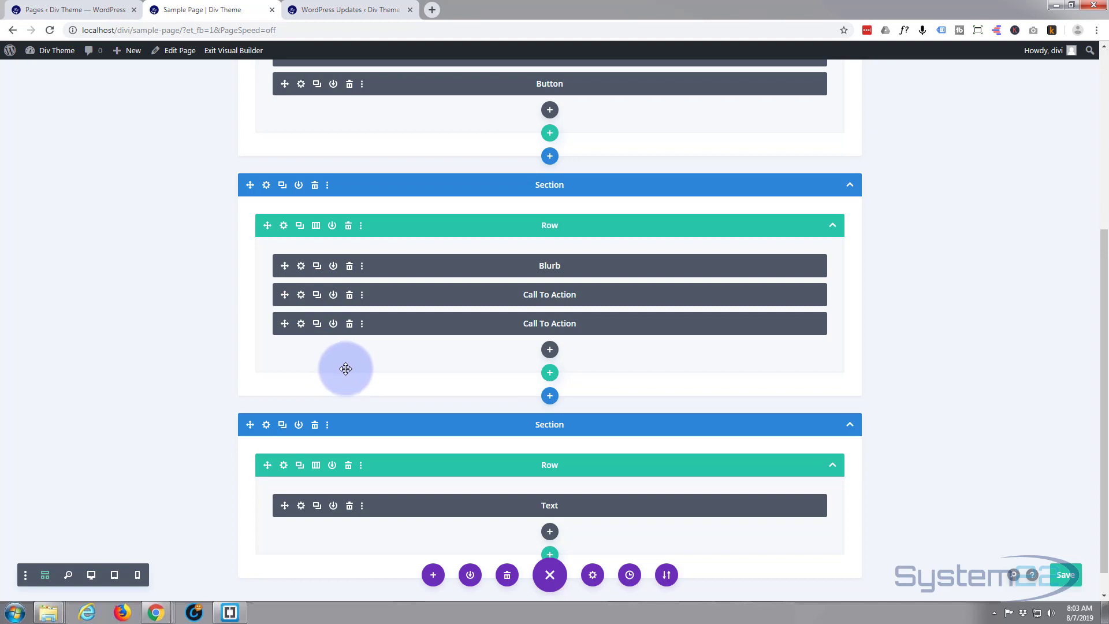
{"action": "left_click", "coordinate": [301, 325]}
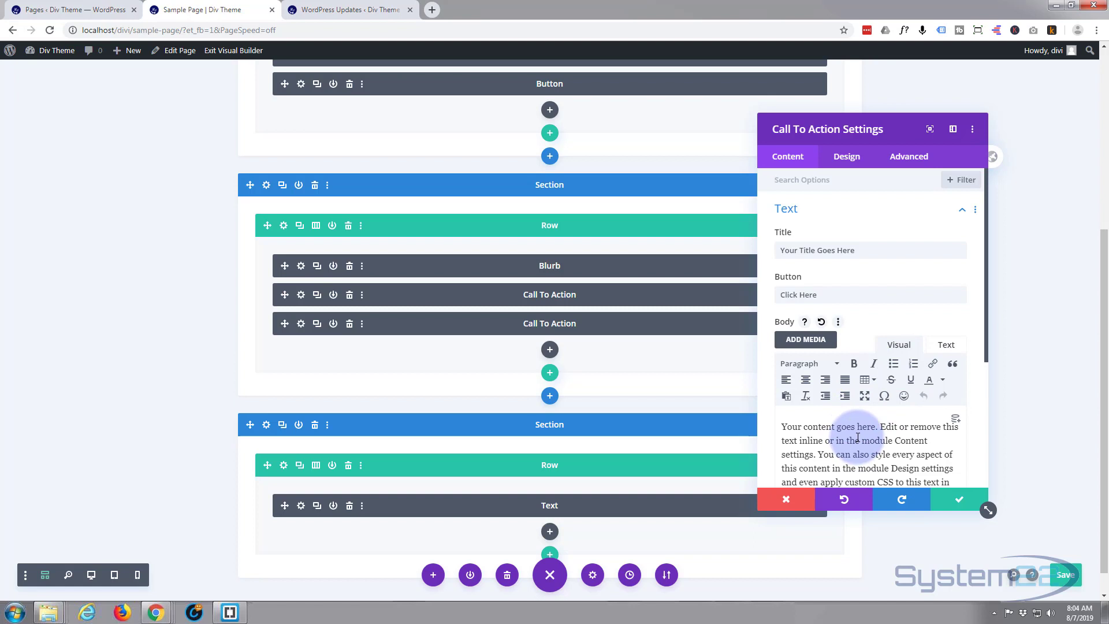
{"action": "left_click", "coordinate": [847, 156]}
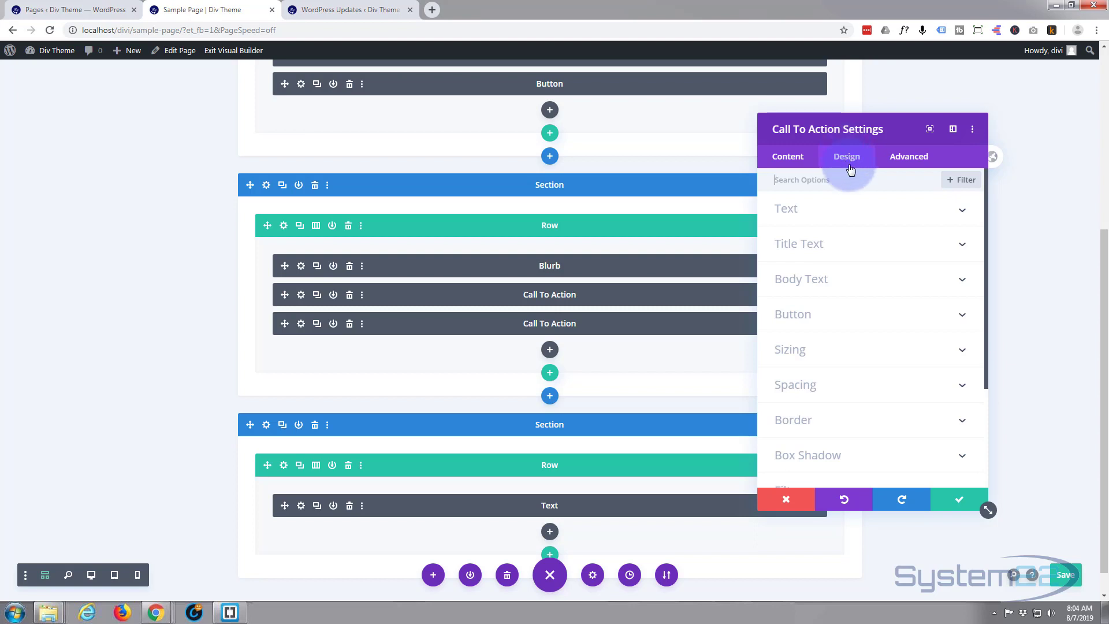
{"action": "left_click", "coordinate": [855, 353]}
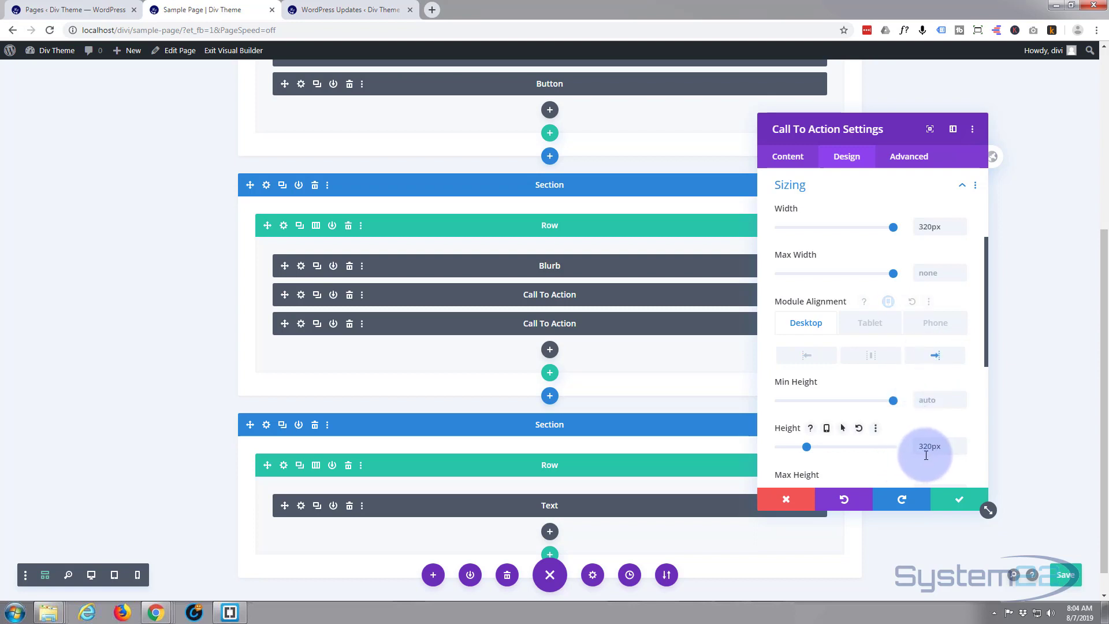
{"action": "scroll", "coordinate": [900, 432], "scroll_direction": "down", "scroll_amount": 1}
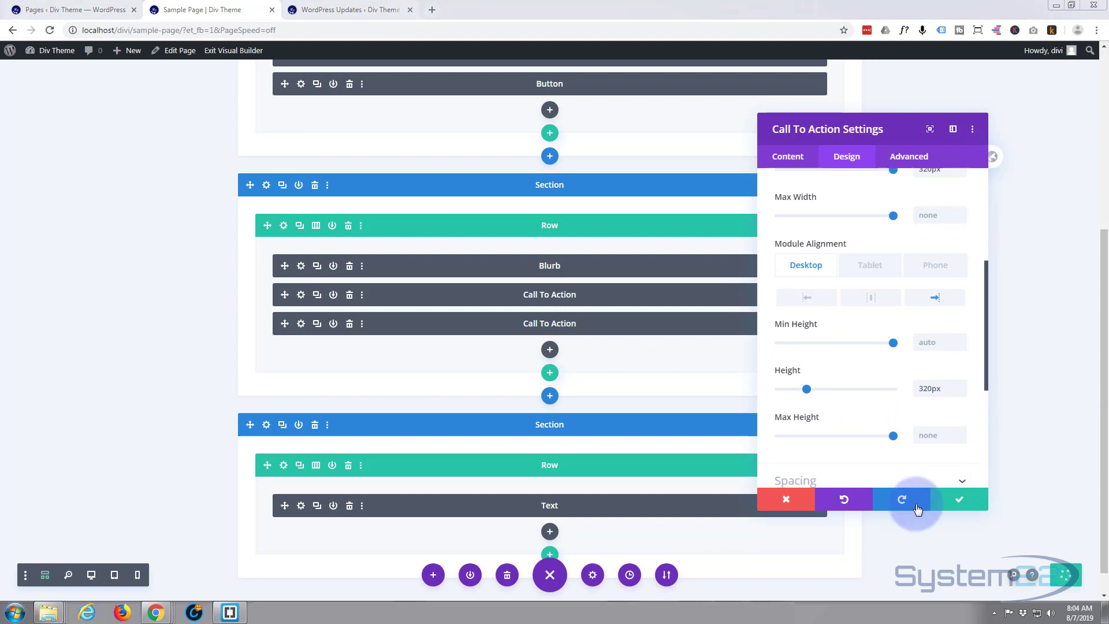
{"action": "left_click", "coordinate": [964, 499]}
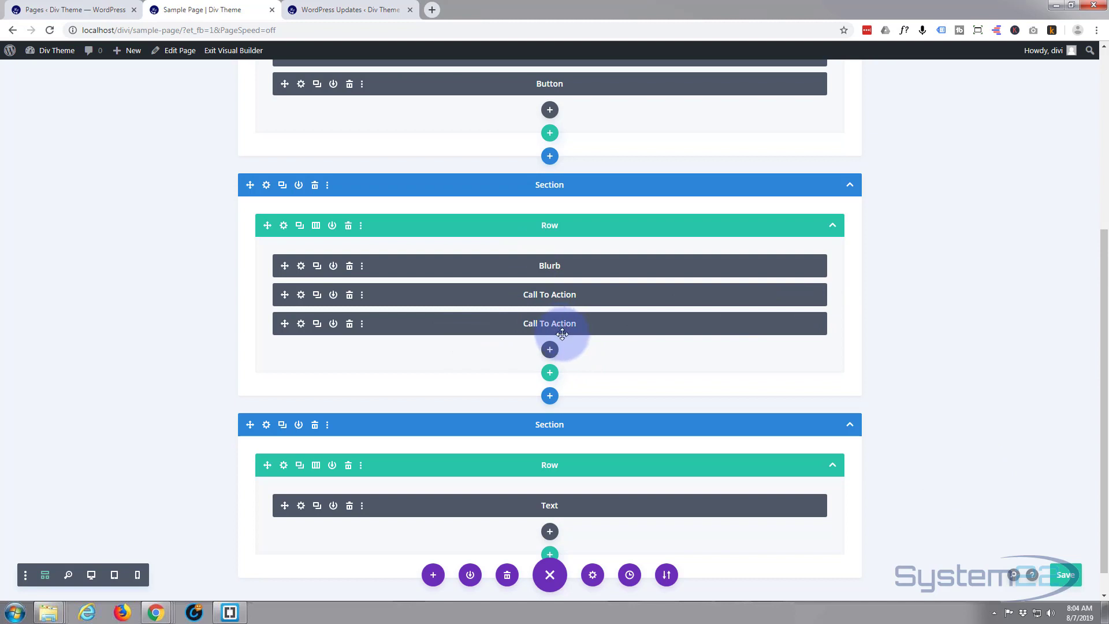
- Insert a Button module below the second Call To Action and switch the builder to desktop view
{"action": "left_click", "coordinate": [550, 350]}
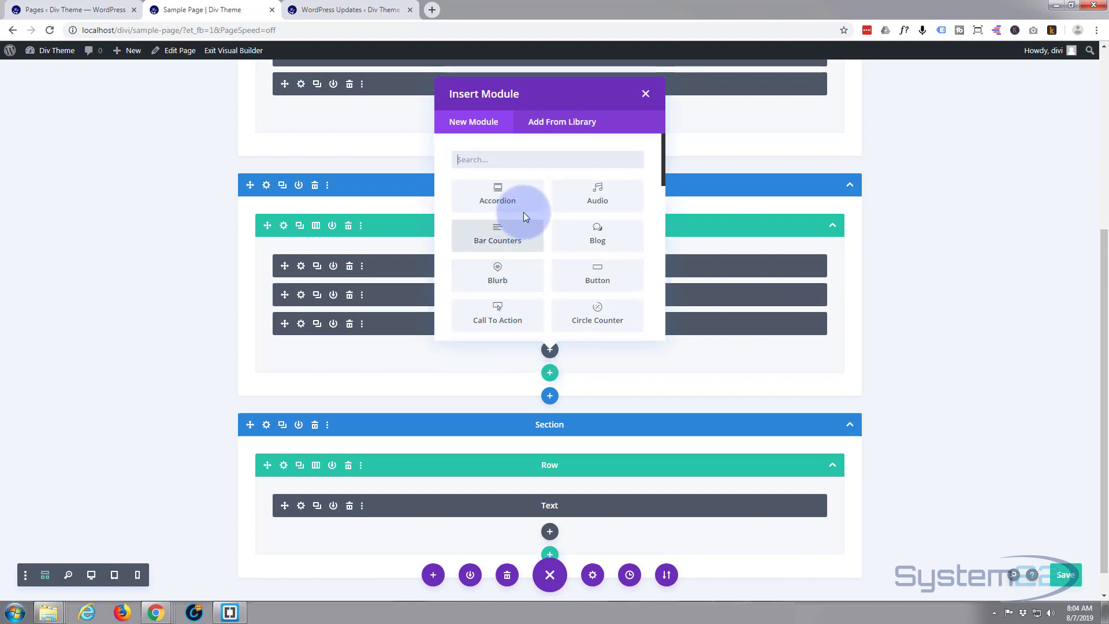
{"action": "left_click", "coordinate": [592, 278]}
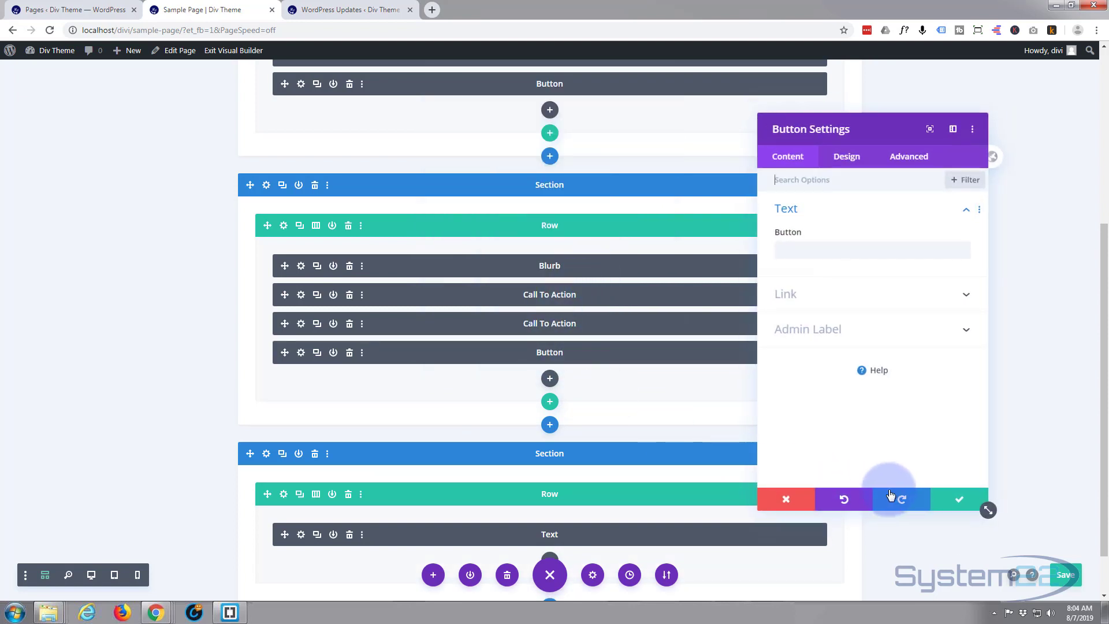
{"action": "left_click", "coordinate": [92, 577]}
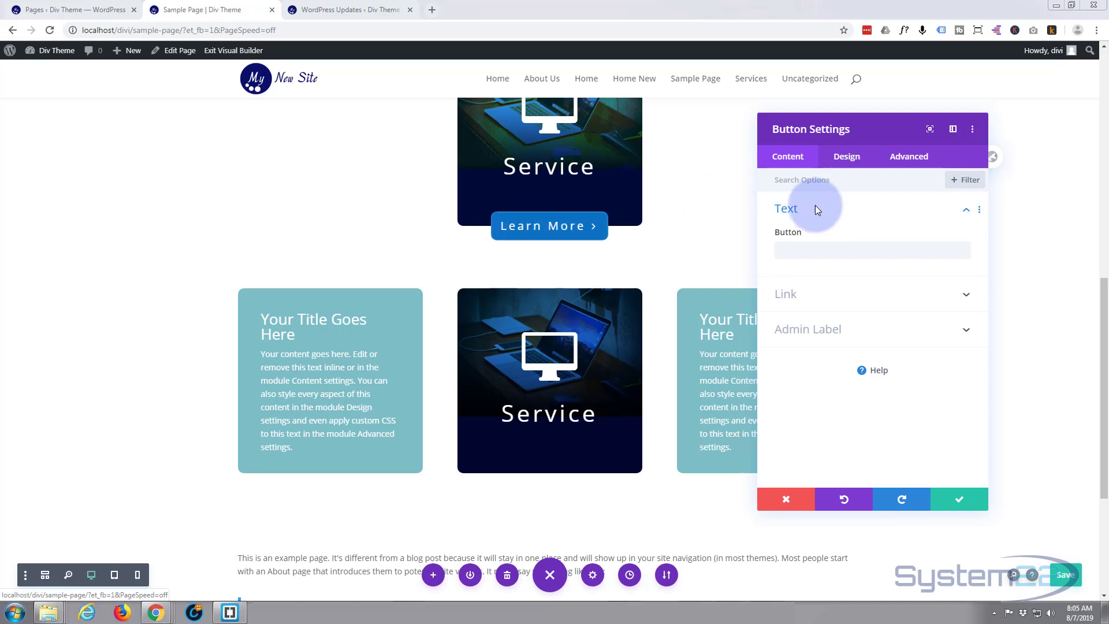
- Set the new button's text to "learn more" and open its link options
{"action": "left_click", "coordinate": [805, 250]}
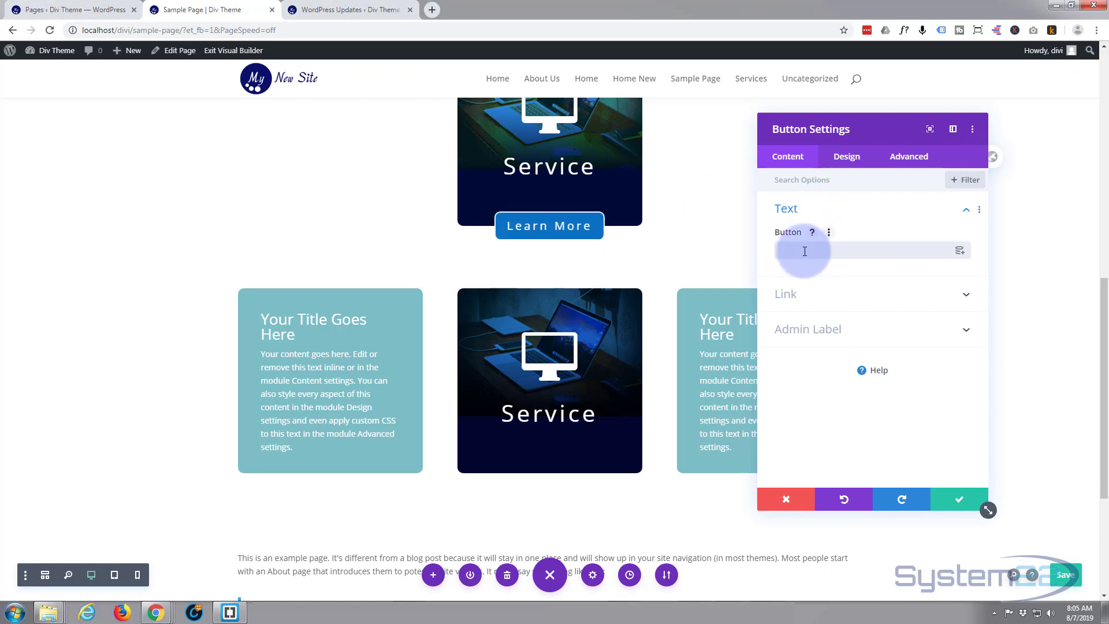
{"action": "type", "text": "learn molre"}
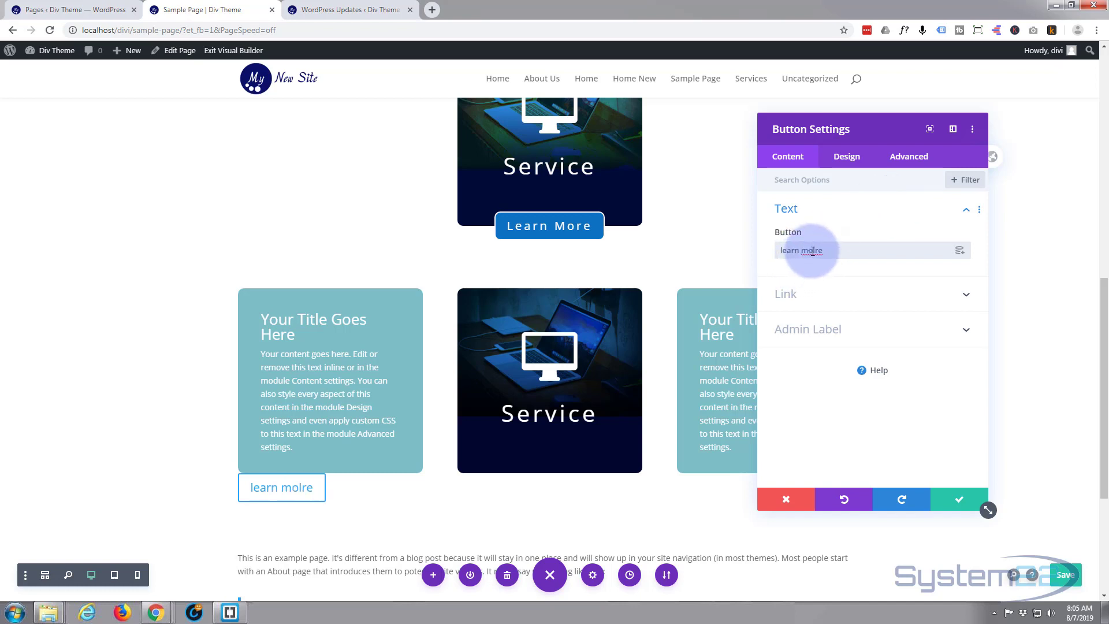
{"action": "left_click", "coordinate": [813, 250]}
{"action": "key", "text": "BackSpace"}
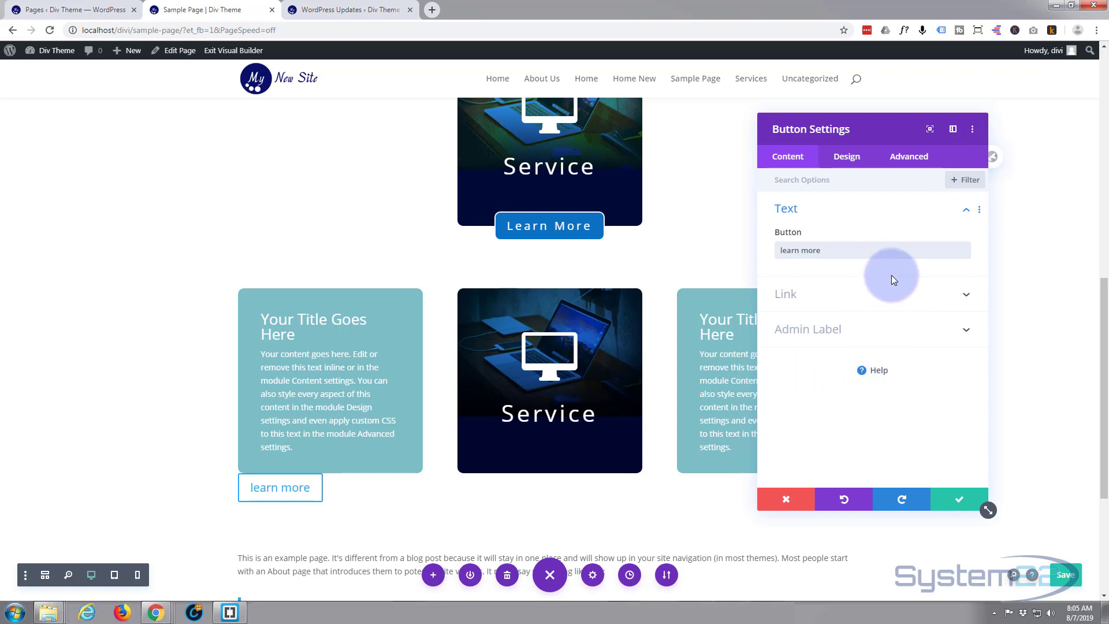
{"action": "left_click", "coordinate": [892, 296]}
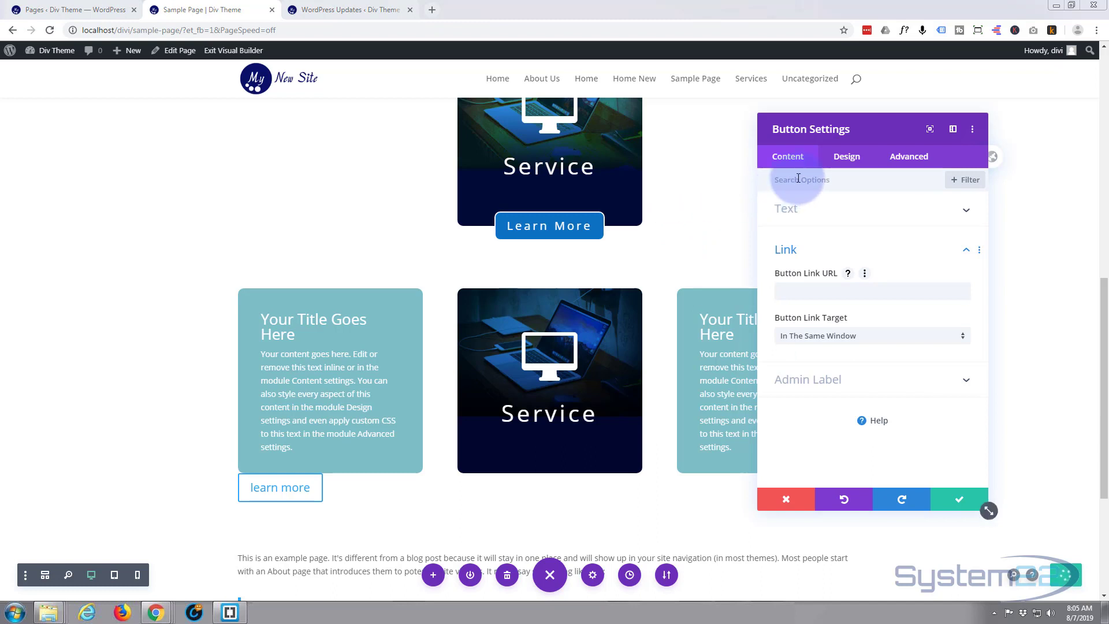
- Center the button's alignment and set its text color to Light
{"action": "left_click", "coordinate": [847, 158]}
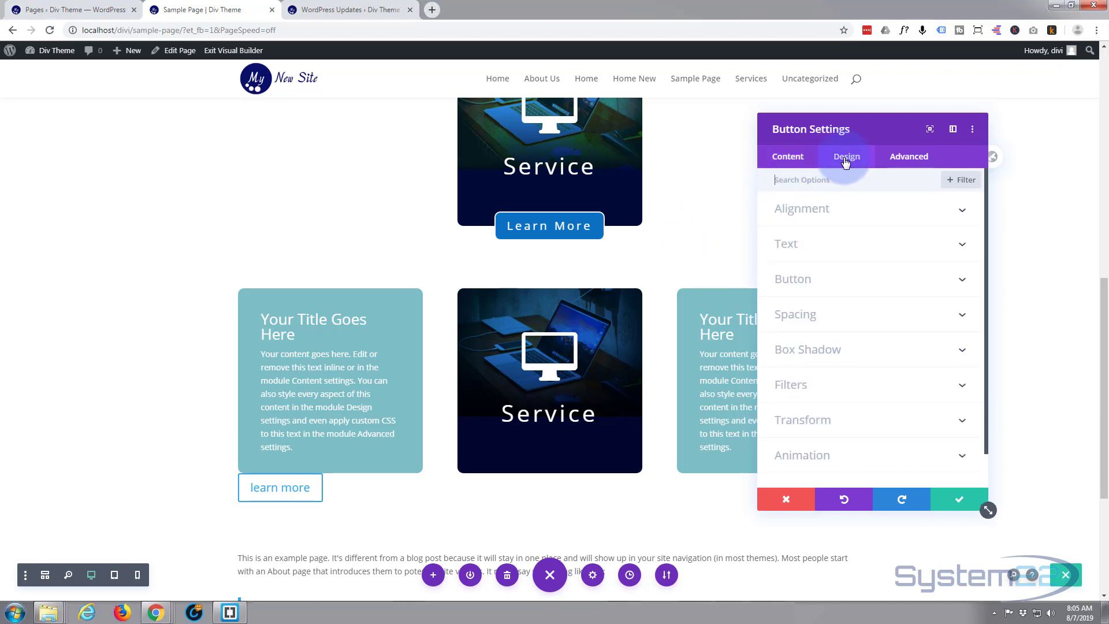
{"action": "left_click", "coordinate": [863, 209]}
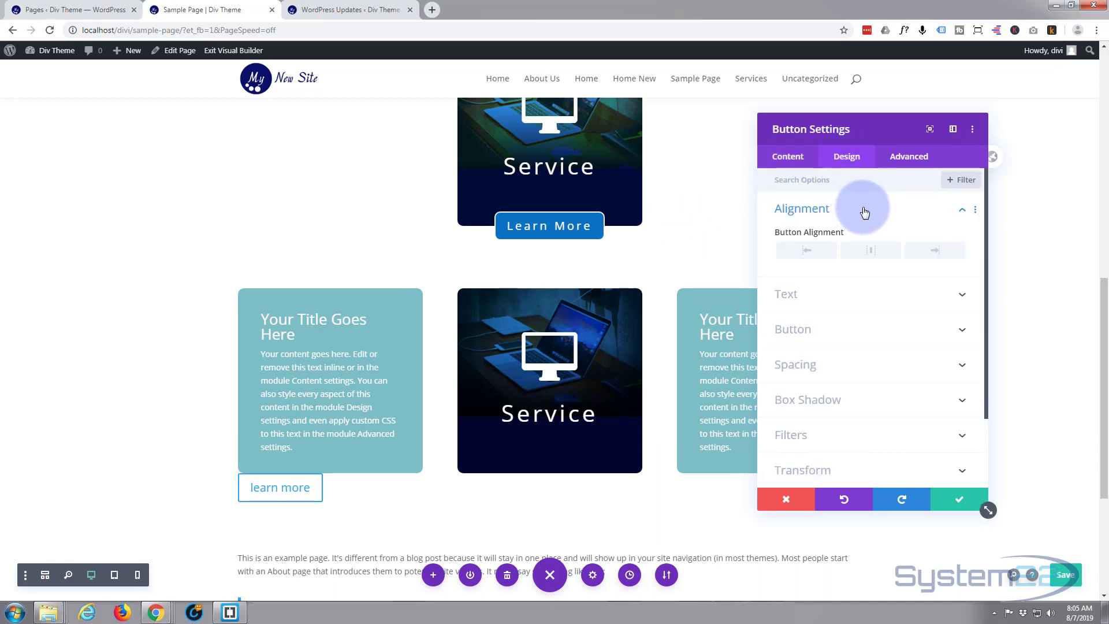
{"action": "left_click", "coordinate": [874, 255]}
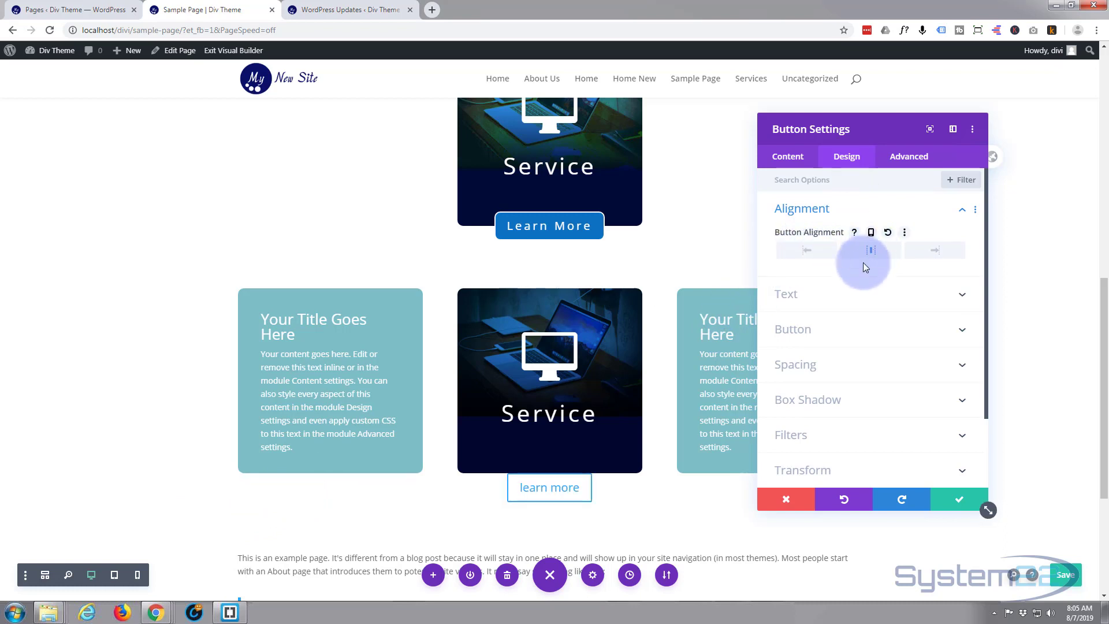
{"action": "left_click", "coordinate": [875, 299]}
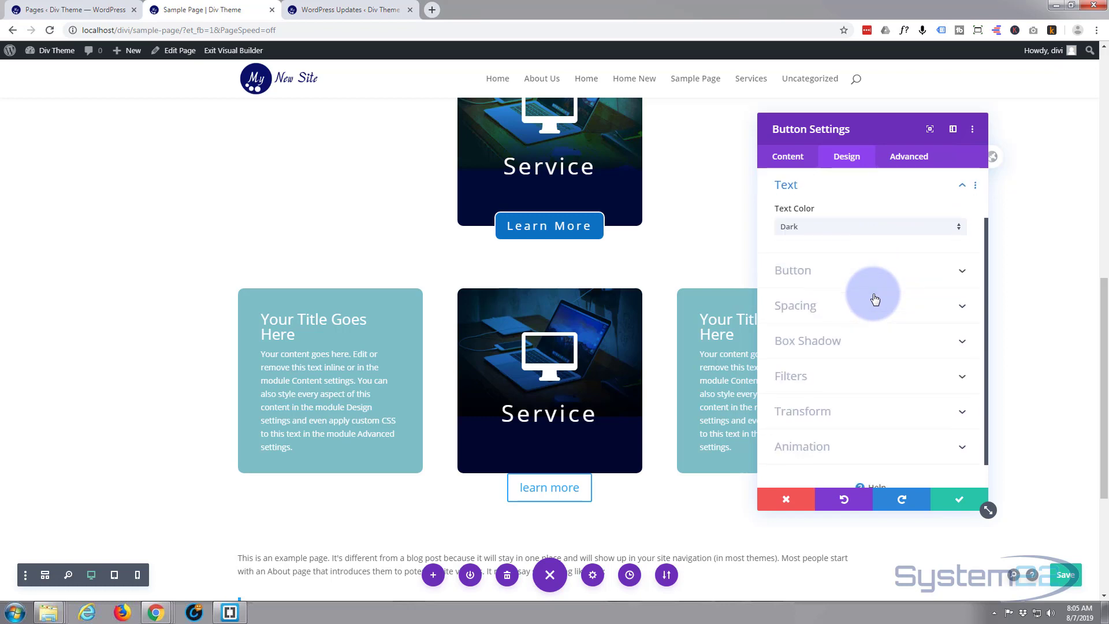
{"action": "left_click", "coordinate": [957, 231]}
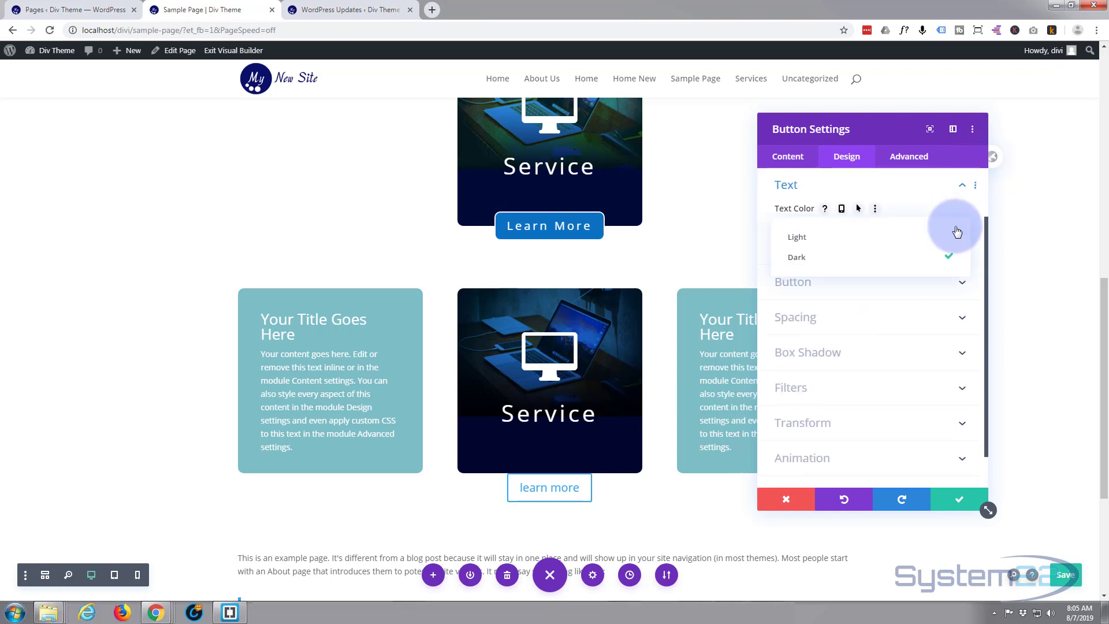
{"action": "left_click", "coordinate": [866, 246]}
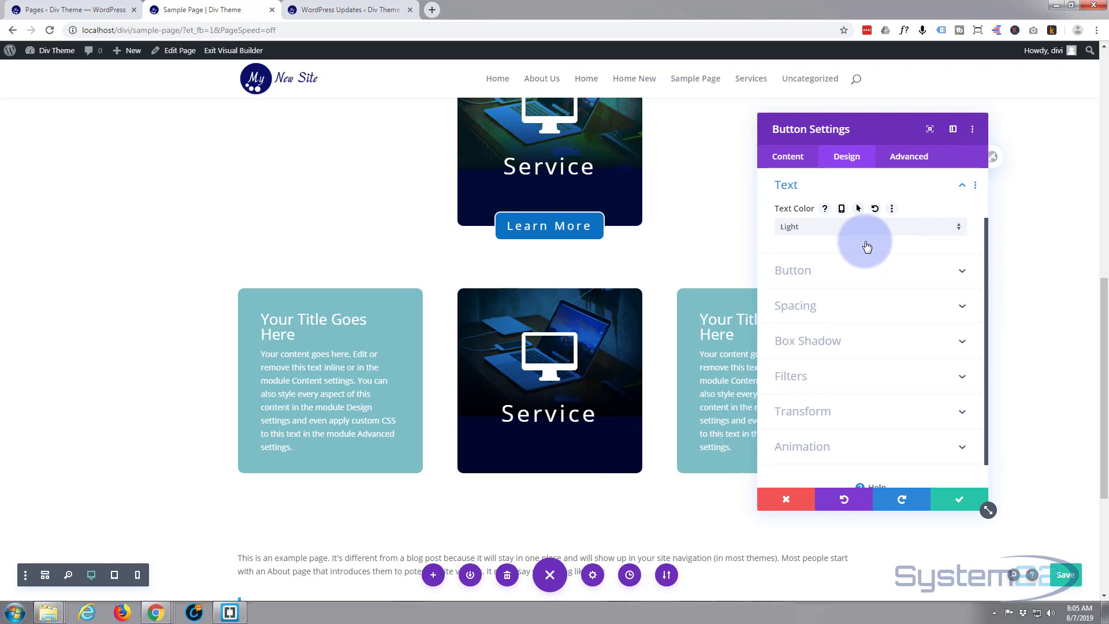
- Enable custom styles for the button and set its background color to blue #0c71c3
{"action": "left_click", "coordinate": [859, 272]}
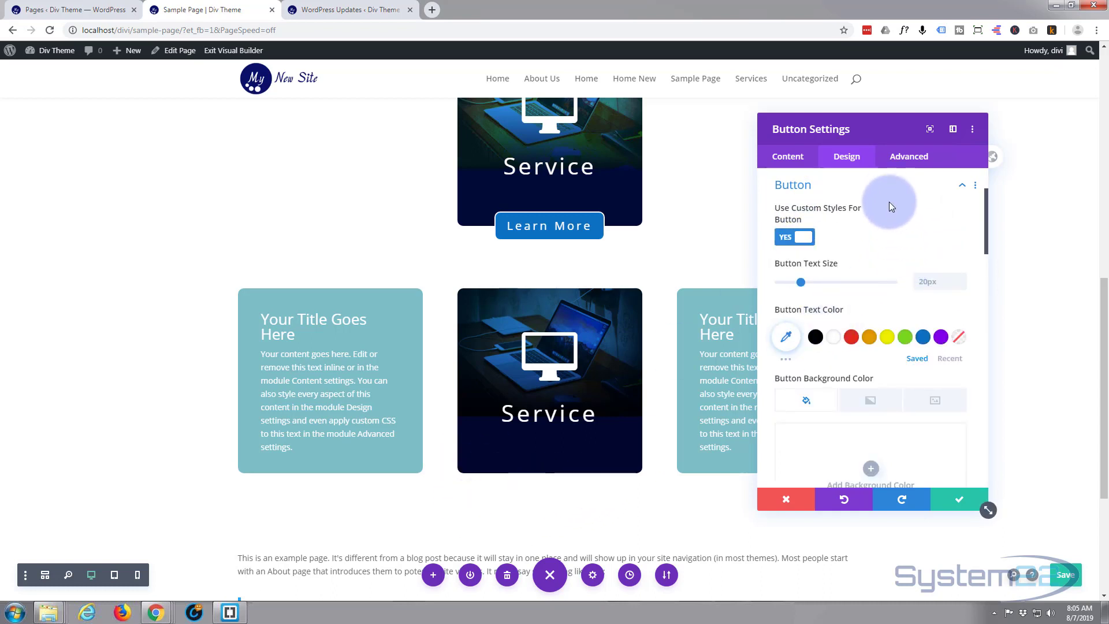
{"action": "scroll", "coordinate": [889, 202], "scroll_direction": "down", "scroll_amount": 1}
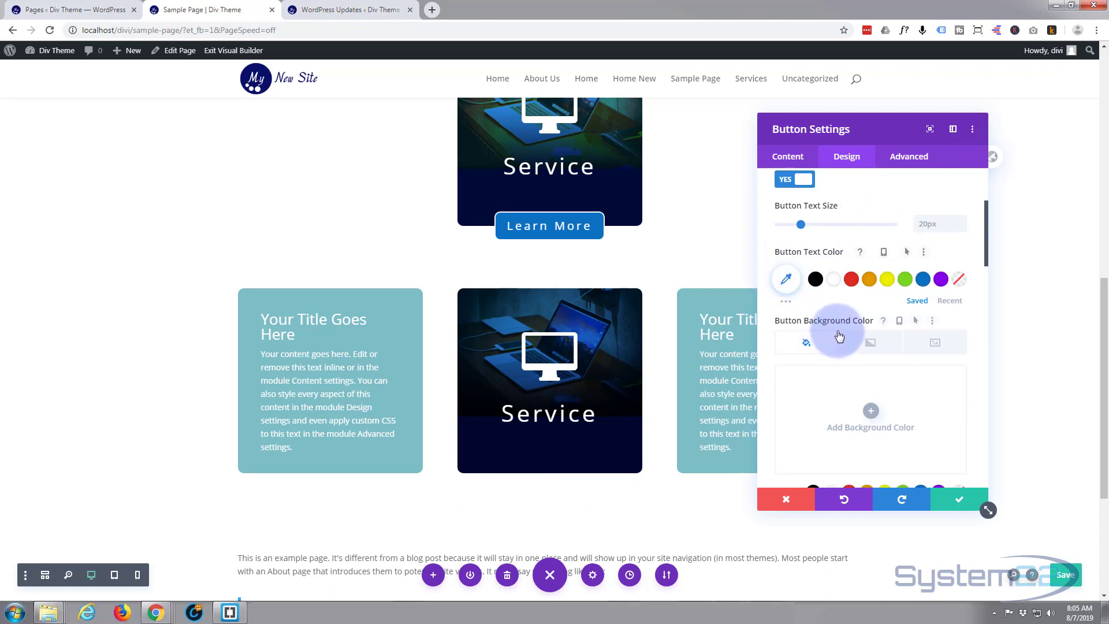
{"action": "scroll", "coordinate": [858, 401], "scroll_direction": "down", "scroll_amount": 1}
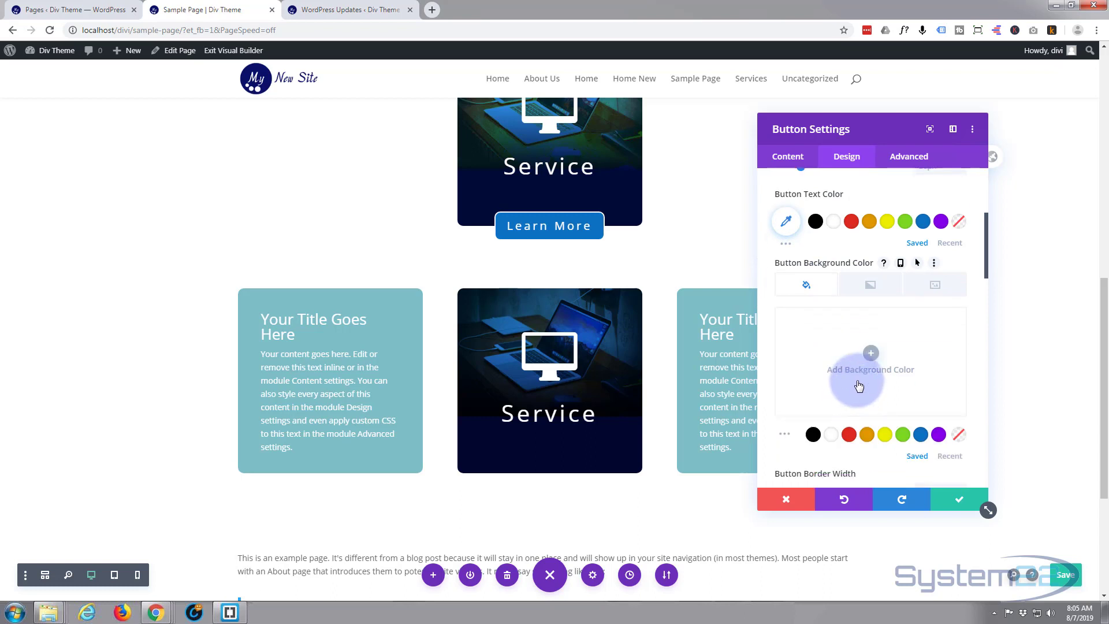
{"action": "left_click", "coordinate": [922, 435]}
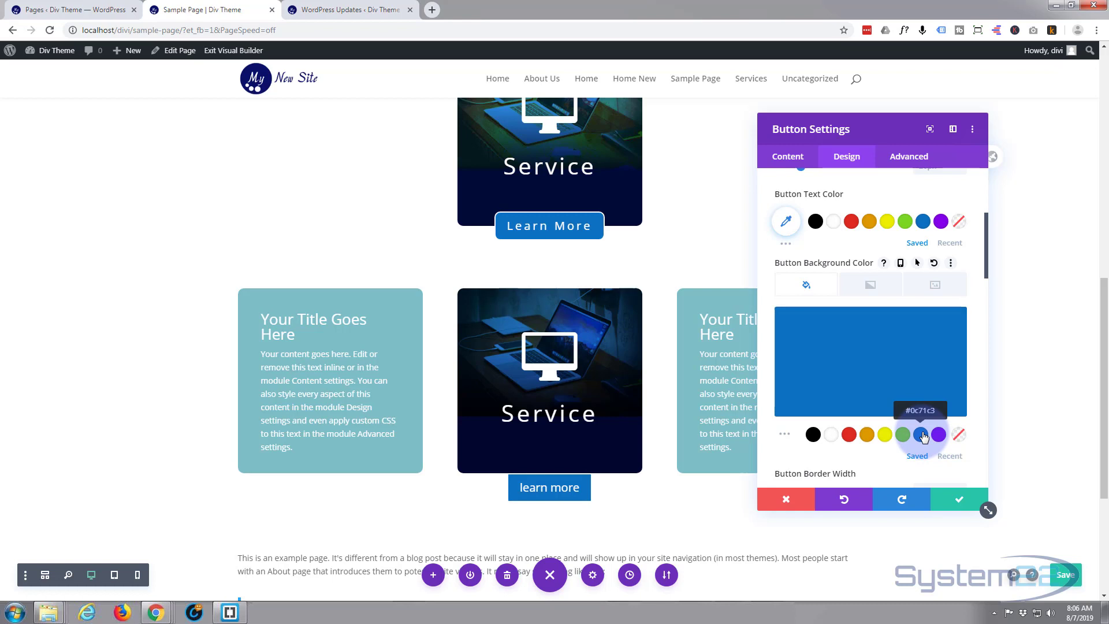
- Set the button's border radius to 10px
{"action": "scroll", "coordinate": [844, 364], "scroll_direction": "down", "scroll_amount": 3}
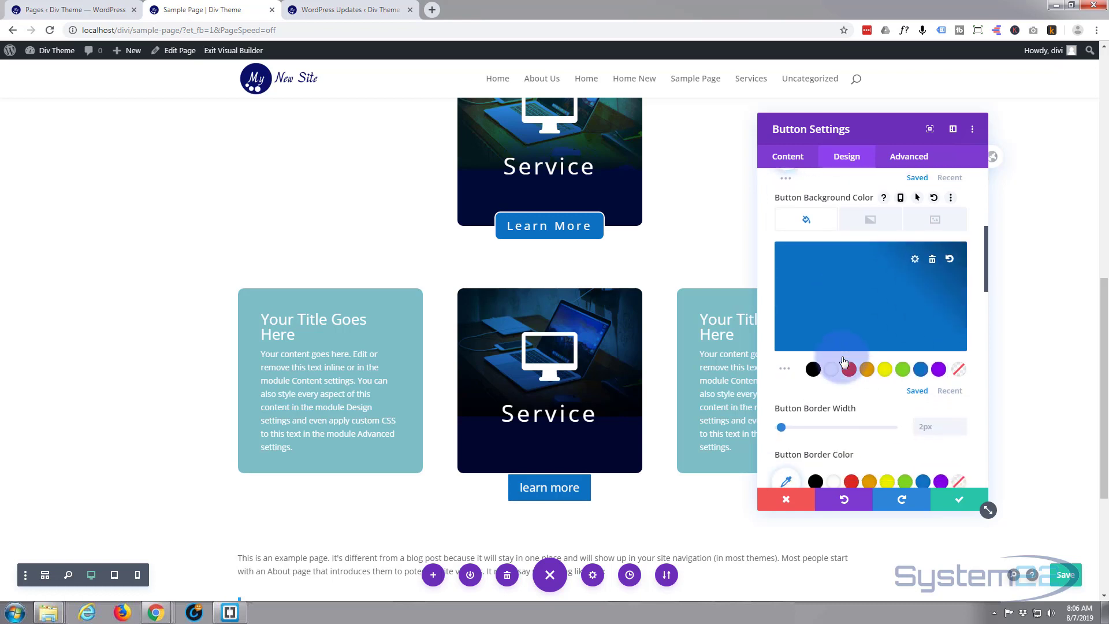
{"action": "scroll", "coordinate": [841, 356], "scroll_direction": "down", "scroll_amount": 1}
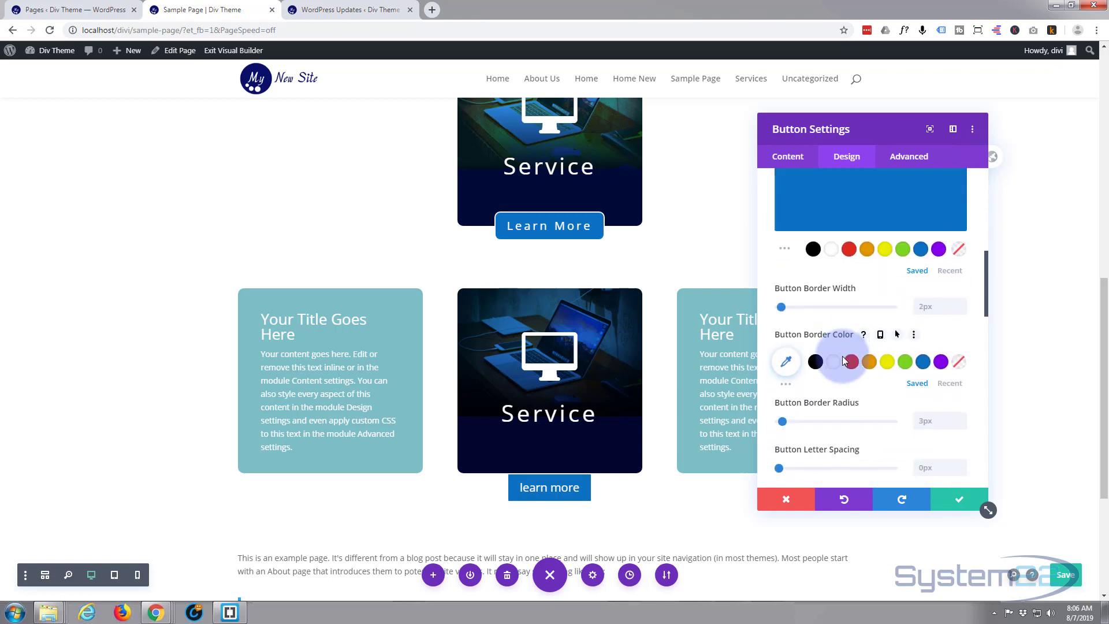
{"action": "left_click", "coordinate": [925, 373]}
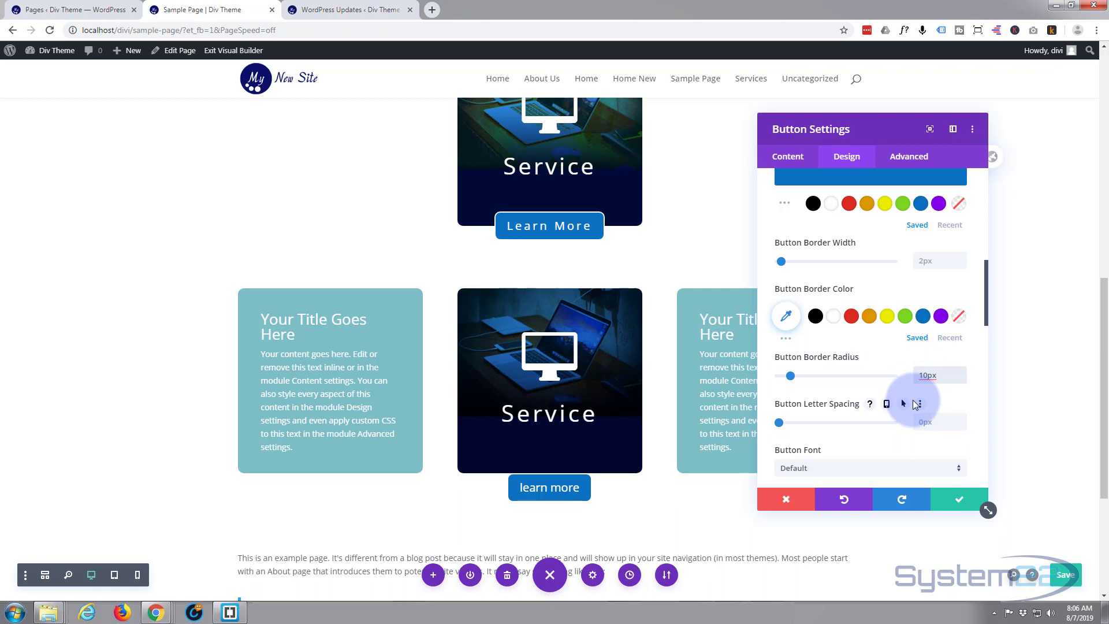
- Capitalize the first letter of the button's text so it reads "Learn more"
{"action": "scroll", "coordinate": [868, 335], "scroll_direction": "up", "scroll_amount": 5}
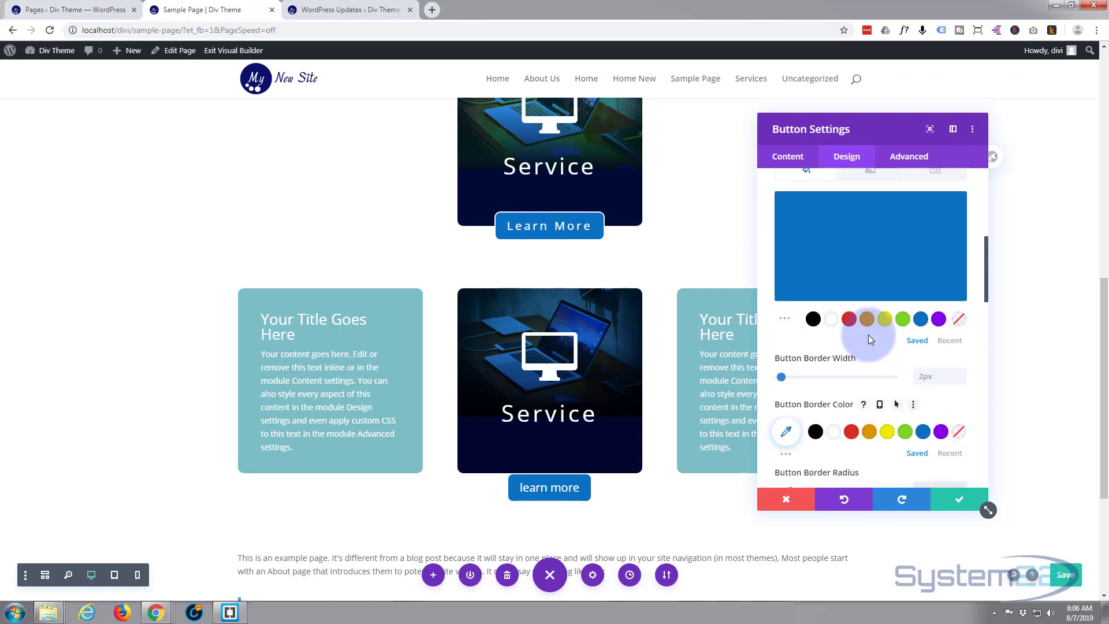
{"action": "scroll", "coordinate": [868, 332], "scroll_direction": "up", "scroll_amount": 1}
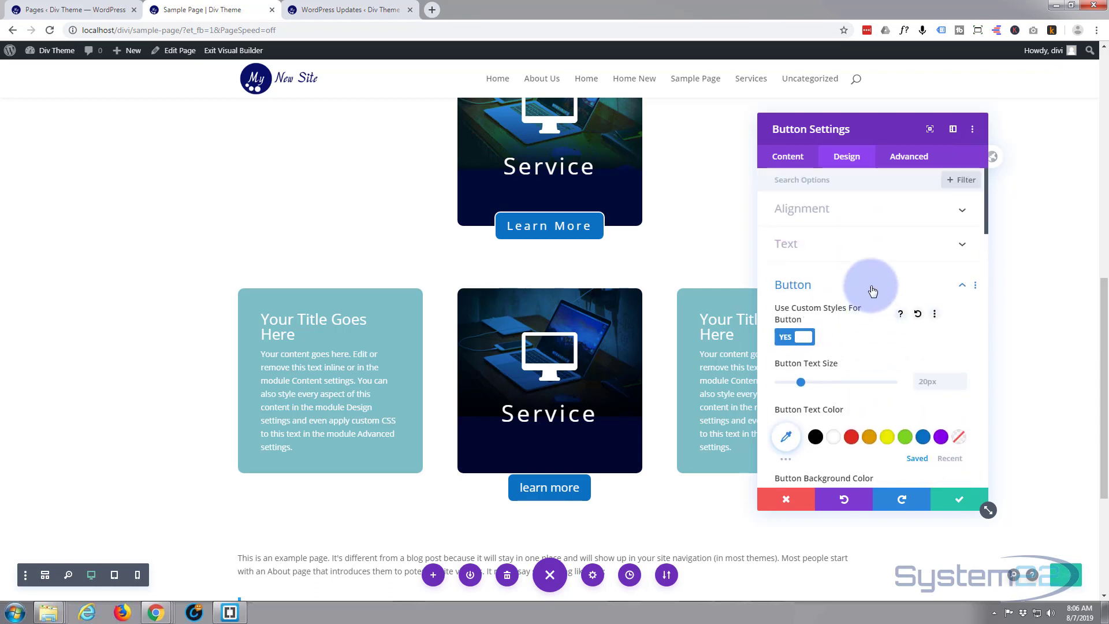
{"action": "left_click", "coordinate": [866, 244]}
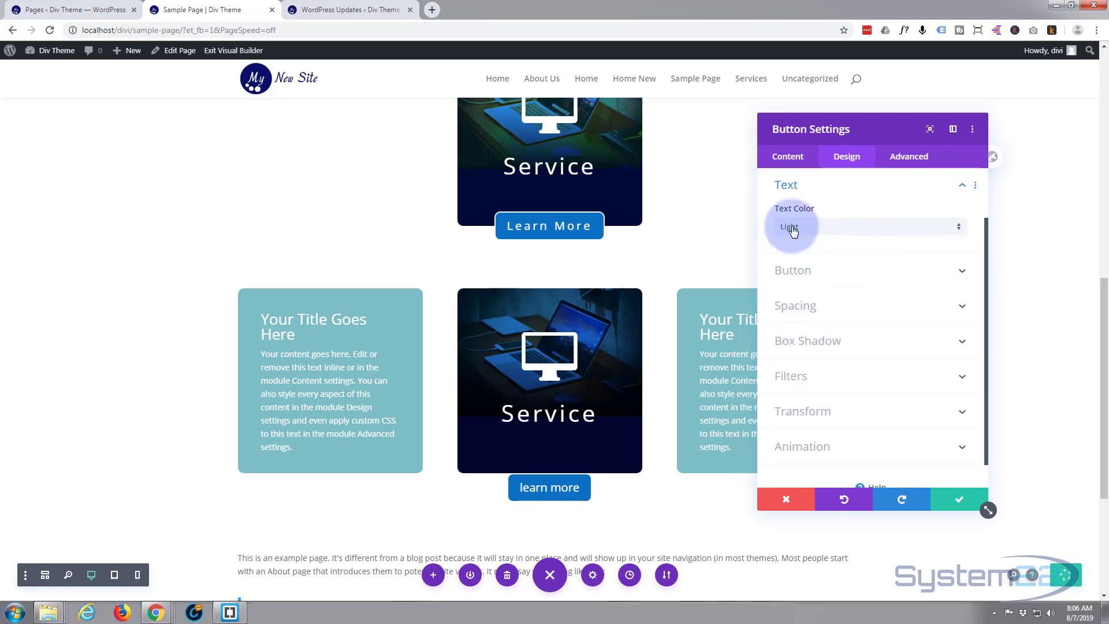
{"action": "left_click", "coordinate": [790, 162]}
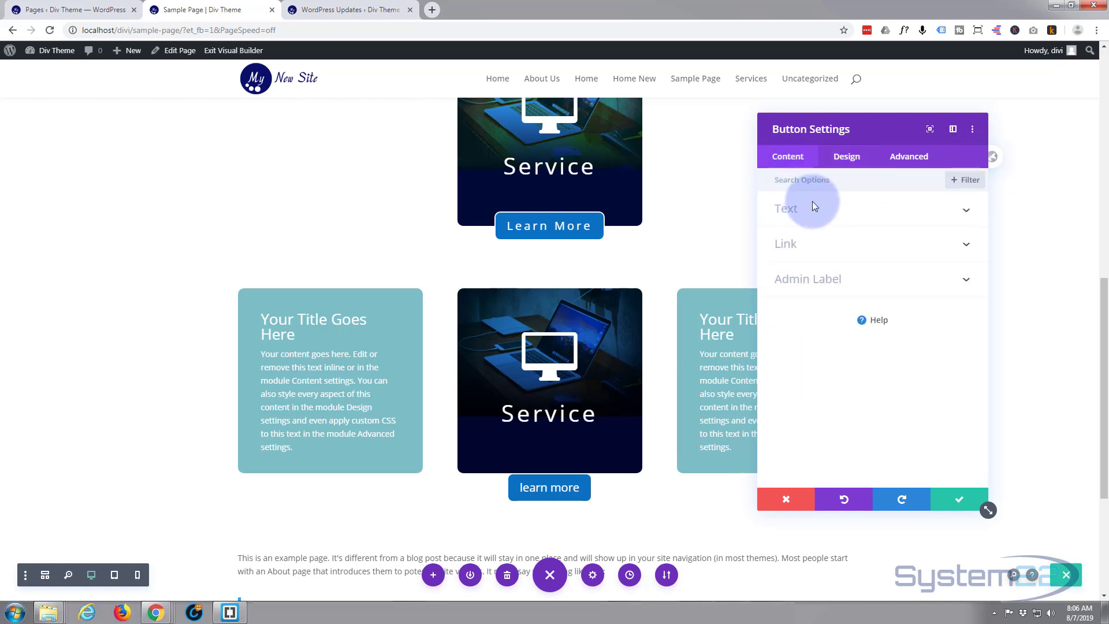
{"action": "left_click", "coordinate": [830, 212]}
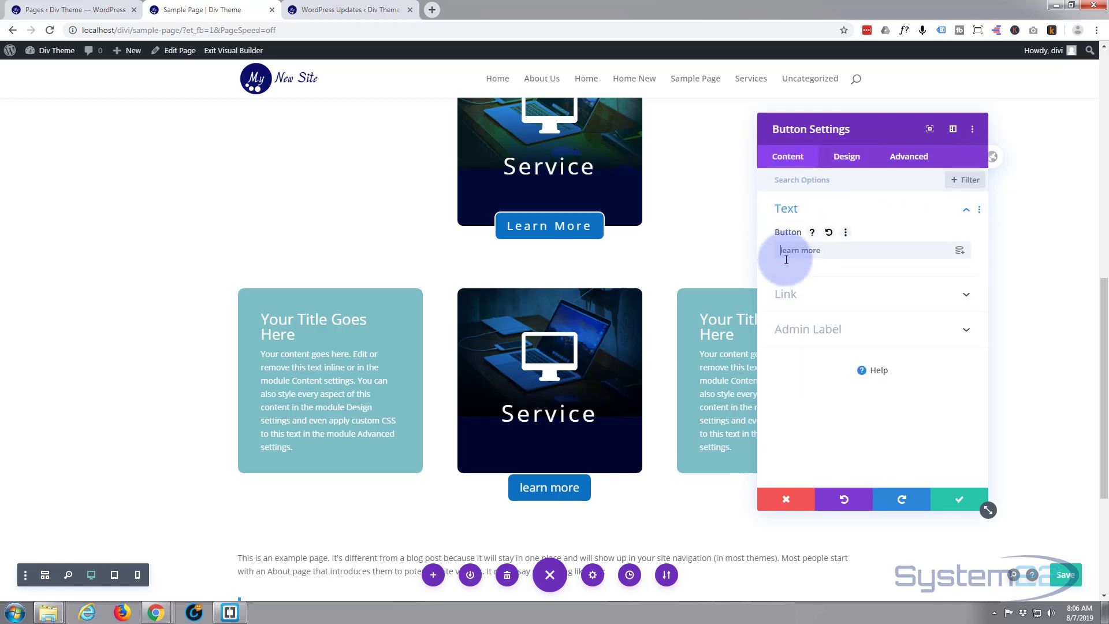
{"action": "key", "text": "Delete"}
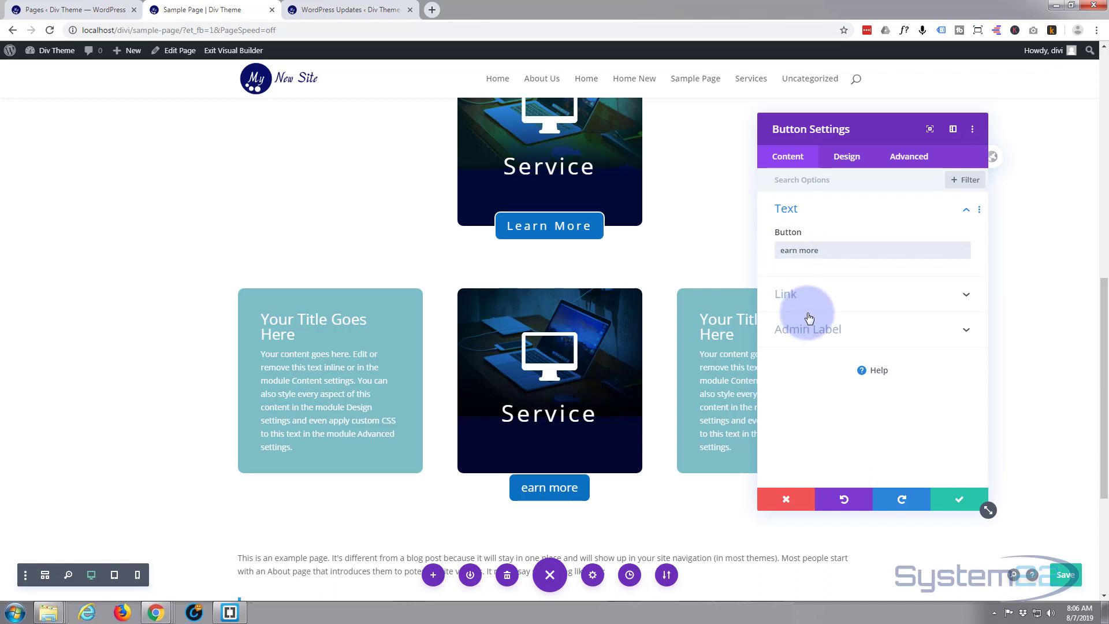
{"action": "type", "text": "L"}
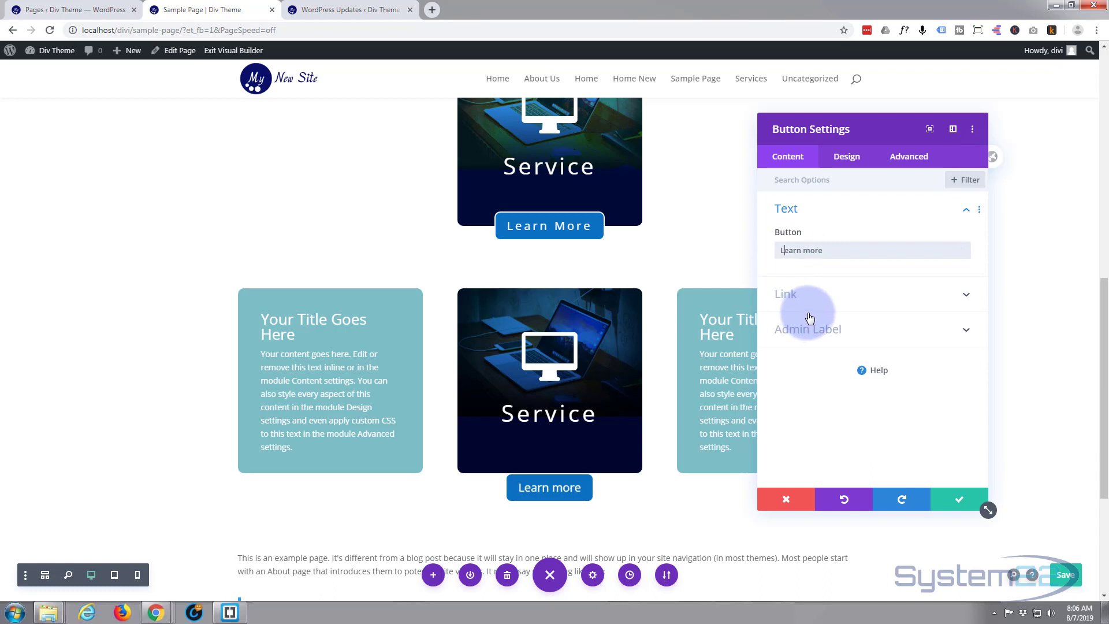
- Set the button's letter spacing to 4px in its custom button styles
{"action": "left_click", "coordinate": [847, 161]}
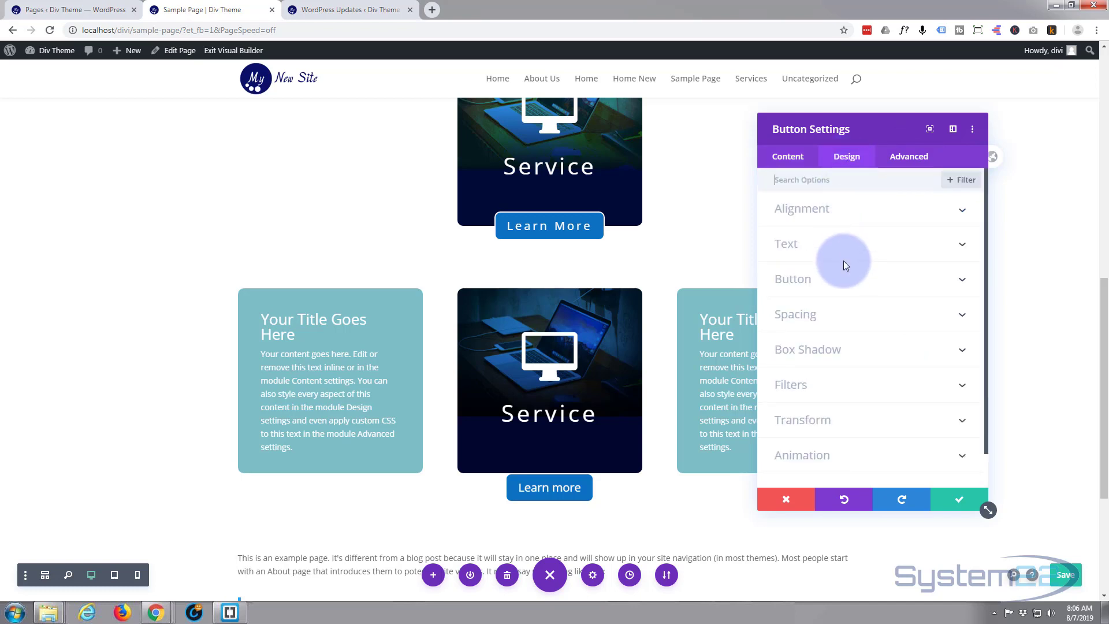
{"action": "left_click", "coordinate": [846, 256]}
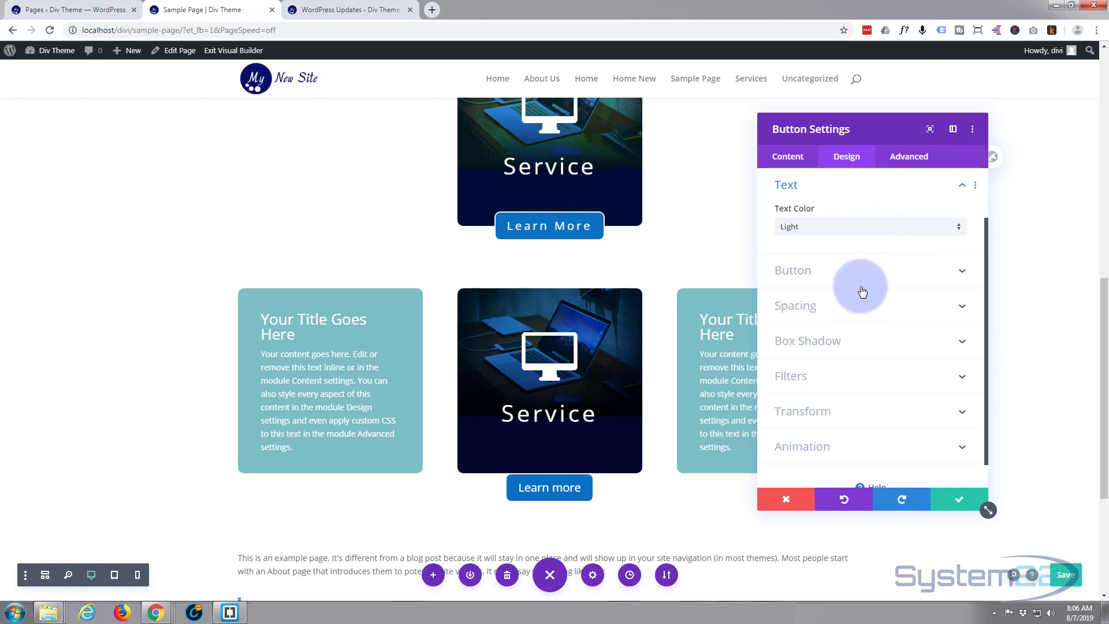
{"action": "scroll", "coordinate": [862, 292], "scroll_direction": "up", "scroll_amount": 2}
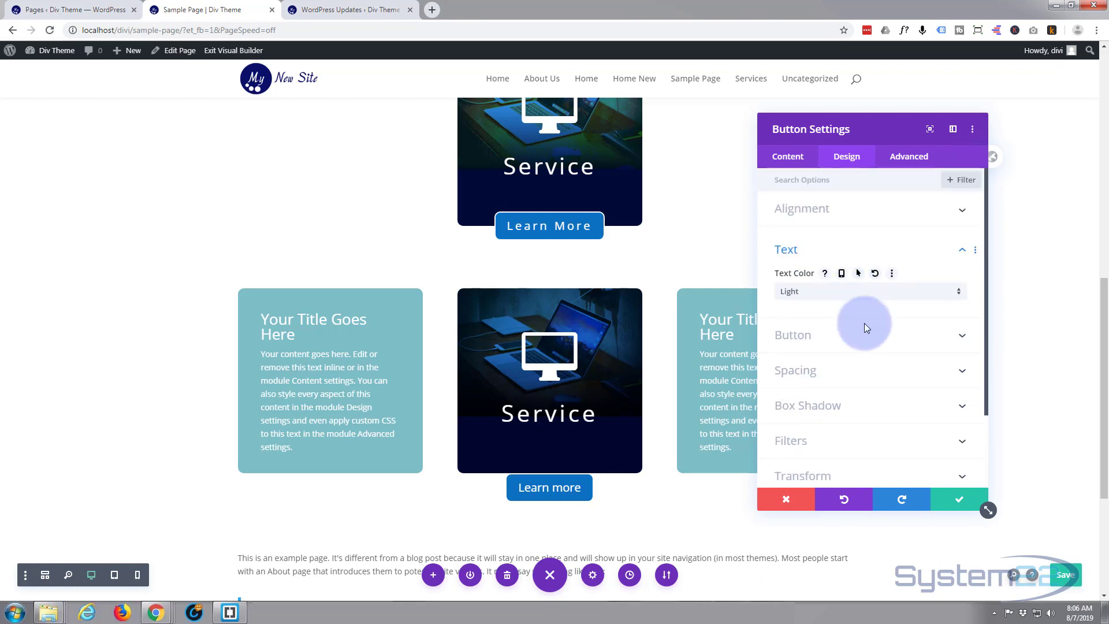
{"action": "left_click", "coordinate": [861, 346]}
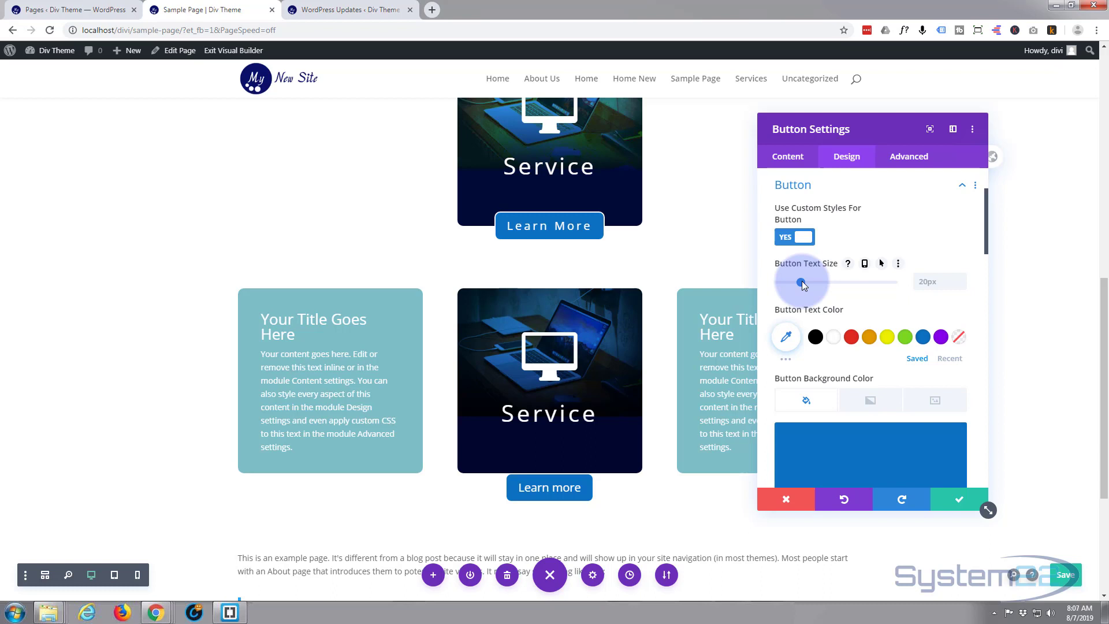
{"action": "scroll", "coordinate": [820, 290], "scroll_direction": "down", "scroll_amount": 5}
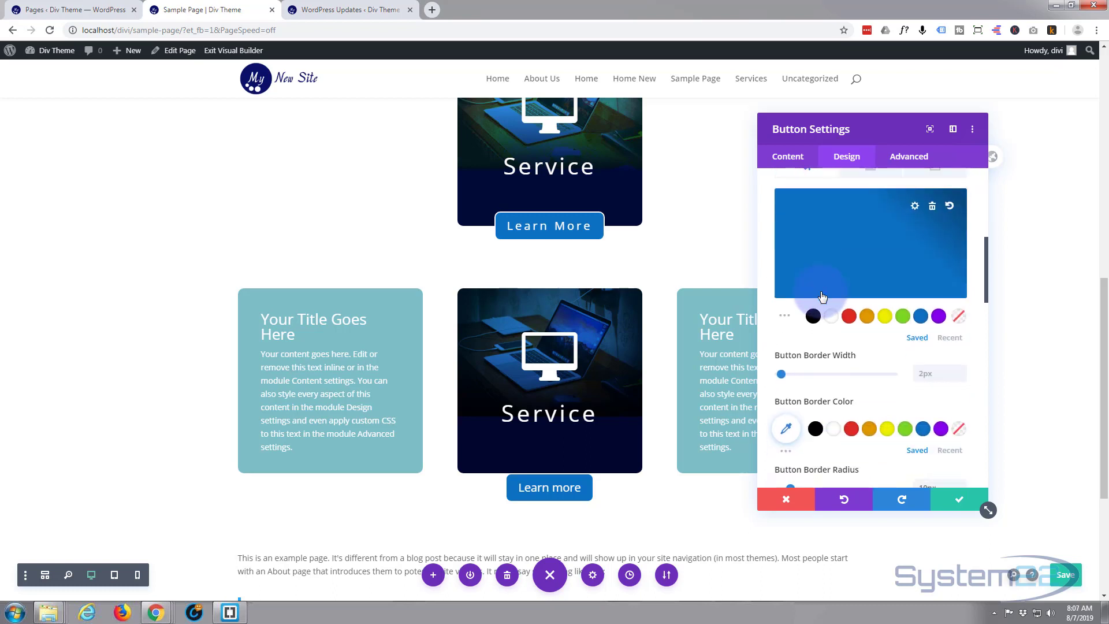
{"action": "scroll", "coordinate": [821, 290], "scroll_direction": "down", "scroll_amount": 2}
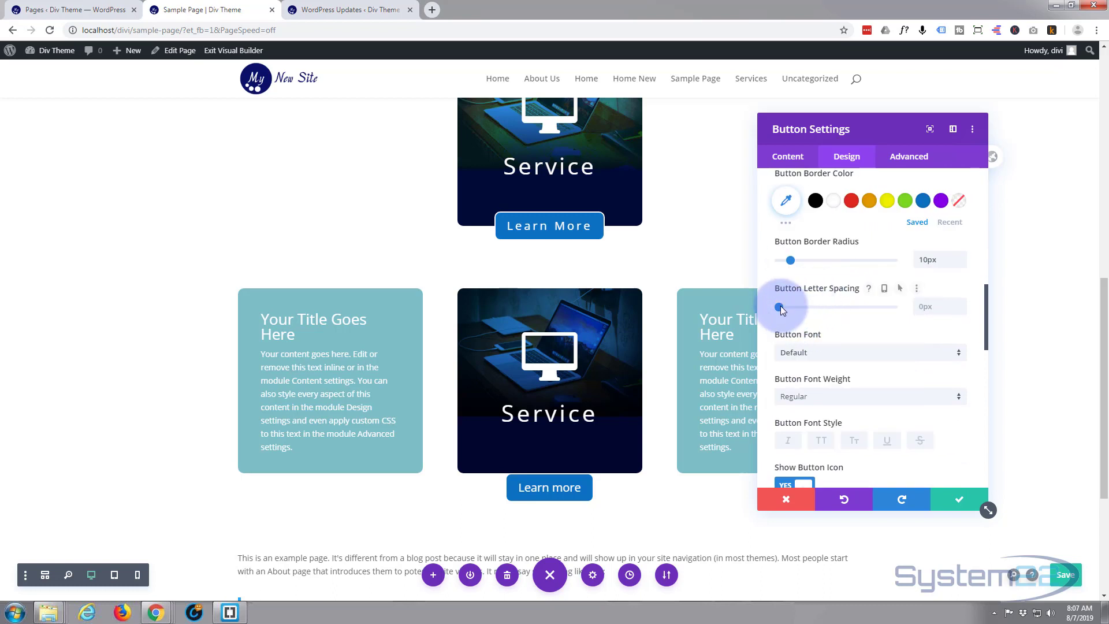
{"action": "left_click_drag", "start_coordinate": [780, 310], "coordinate": [785, 310]}
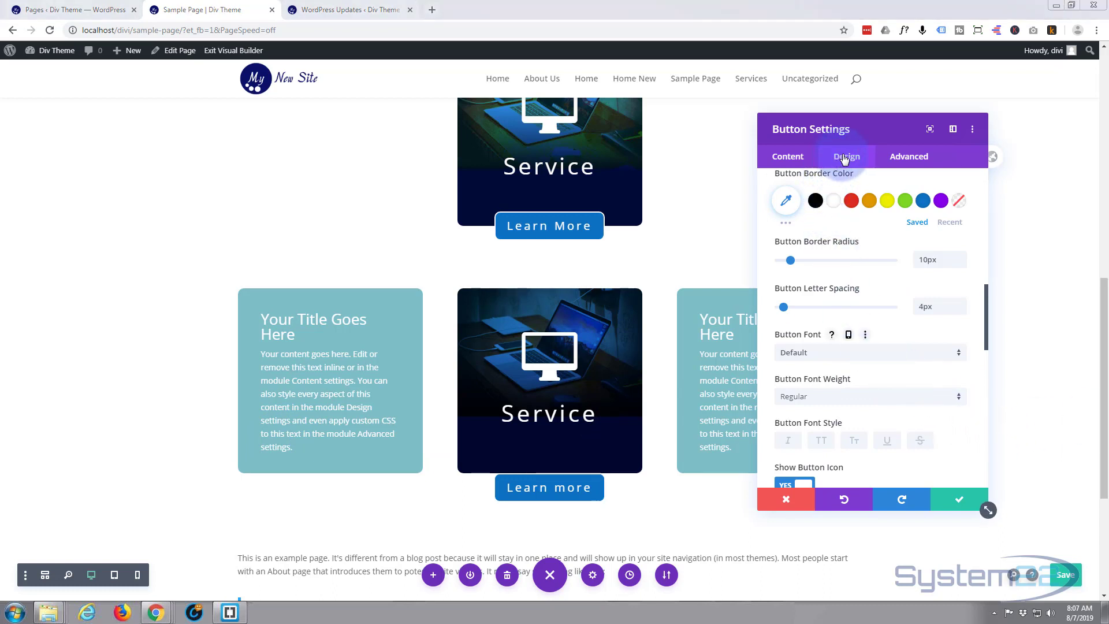
{"action": "scroll", "coordinate": [875, 281], "scroll_direction": "down", "scroll_amount": 2}
{"action": "scroll", "coordinate": [875, 280], "scroll_direction": "down", "scroll_amount": 8}
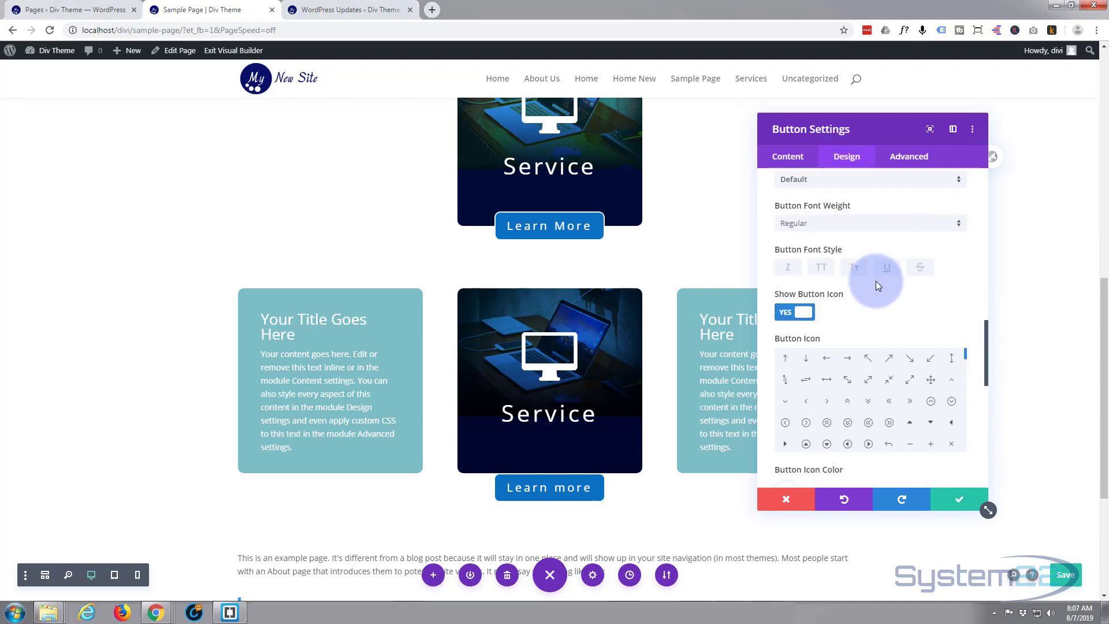
- Set the Learn more button's top margin to -25px so it overlaps the lower edge of the Service box
{"action": "scroll", "coordinate": [877, 284], "scroll_direction": "down", "scroll_amount": 1}
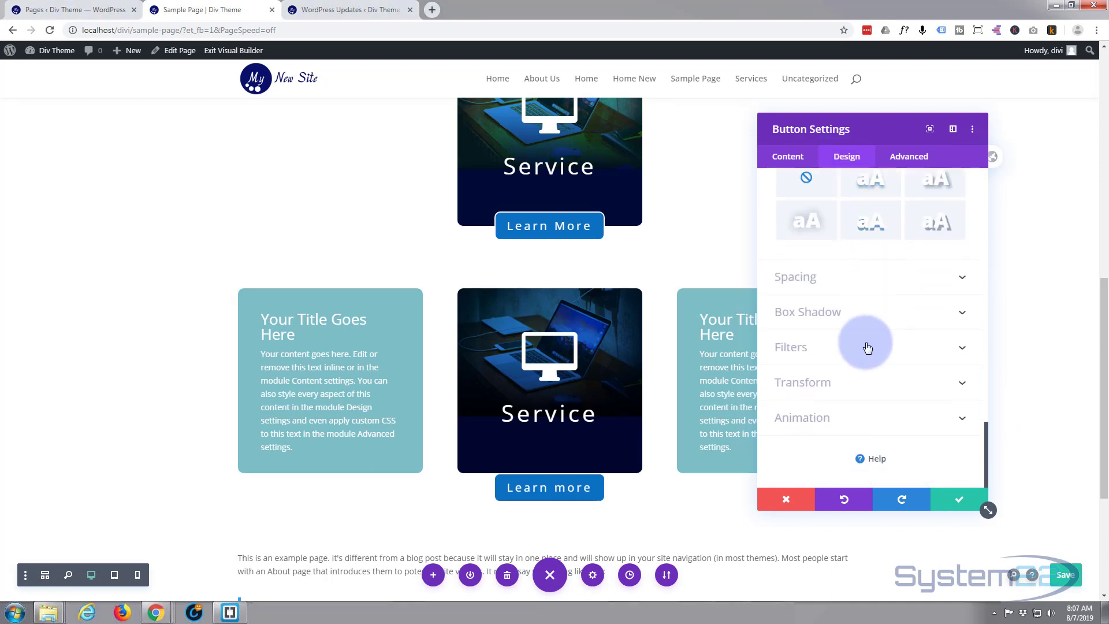
{"action": "left_click", "coordinate": [877, 277]}
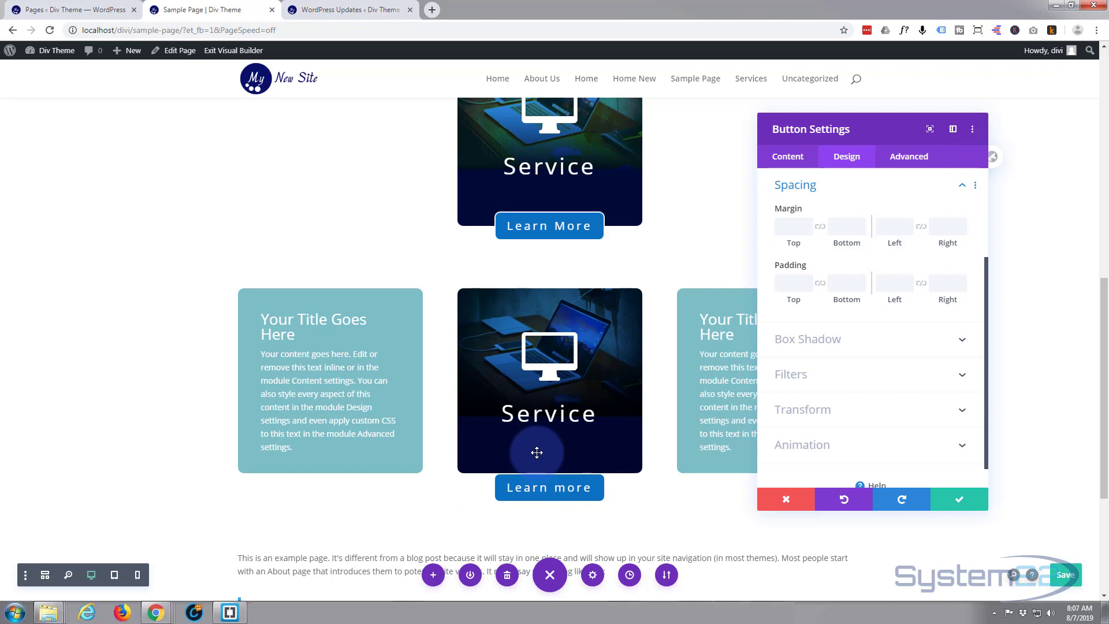
{"action": "left_click", "coordinate": [787, 224]}
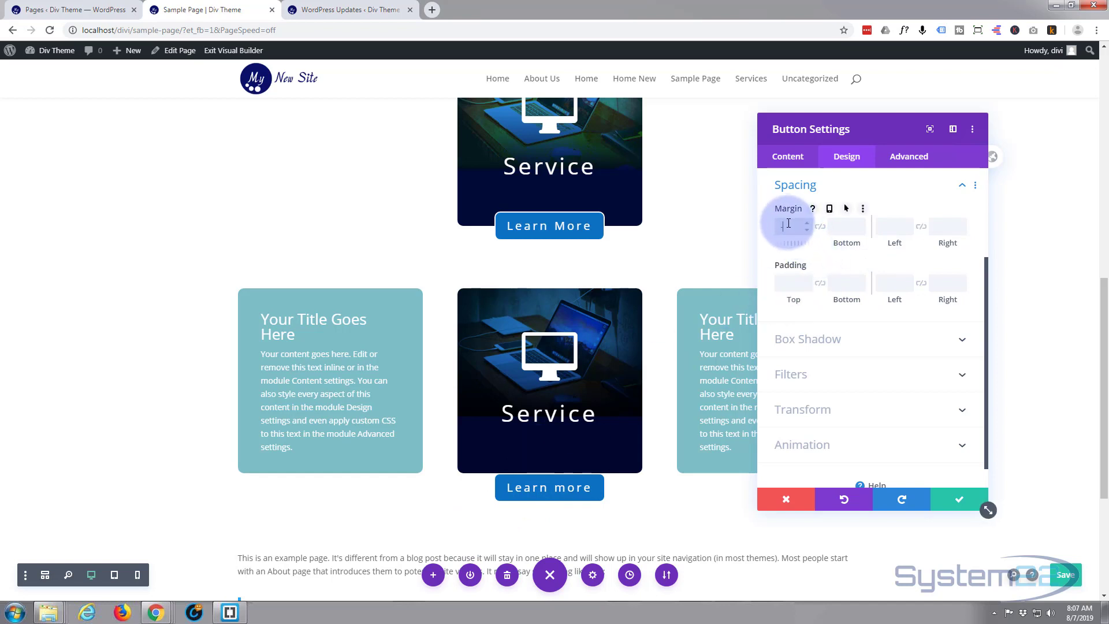
{"action": "type", "text": "-25"}
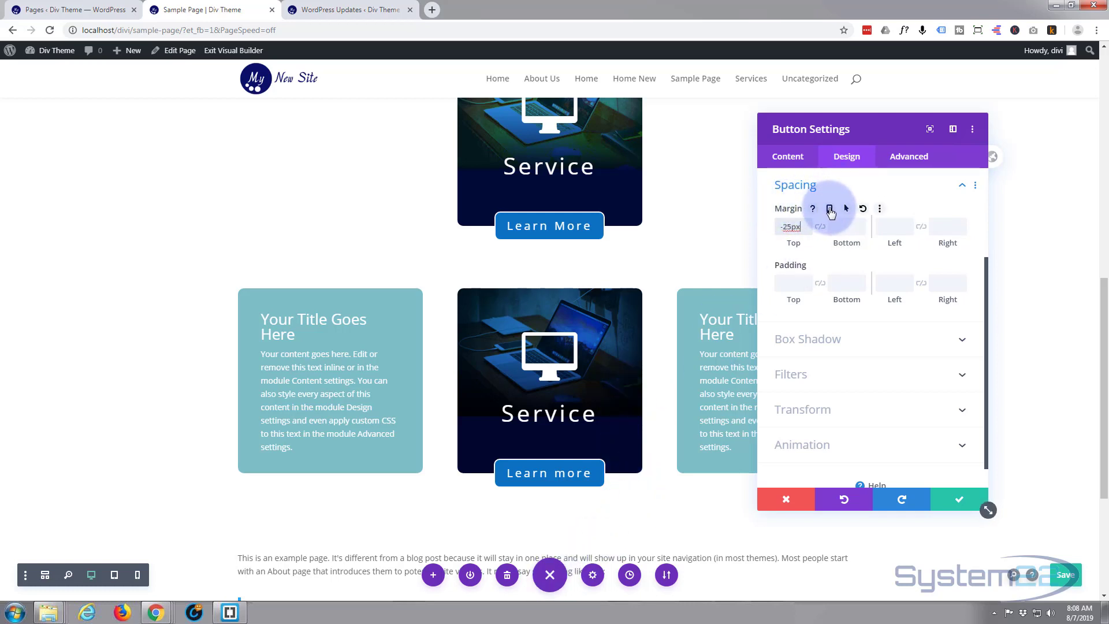
- Enable responsive values for the button's margin, set the tablet top margin to 0px and check the phone value
{"action": "left_click", "coordinate": [830, 208]}
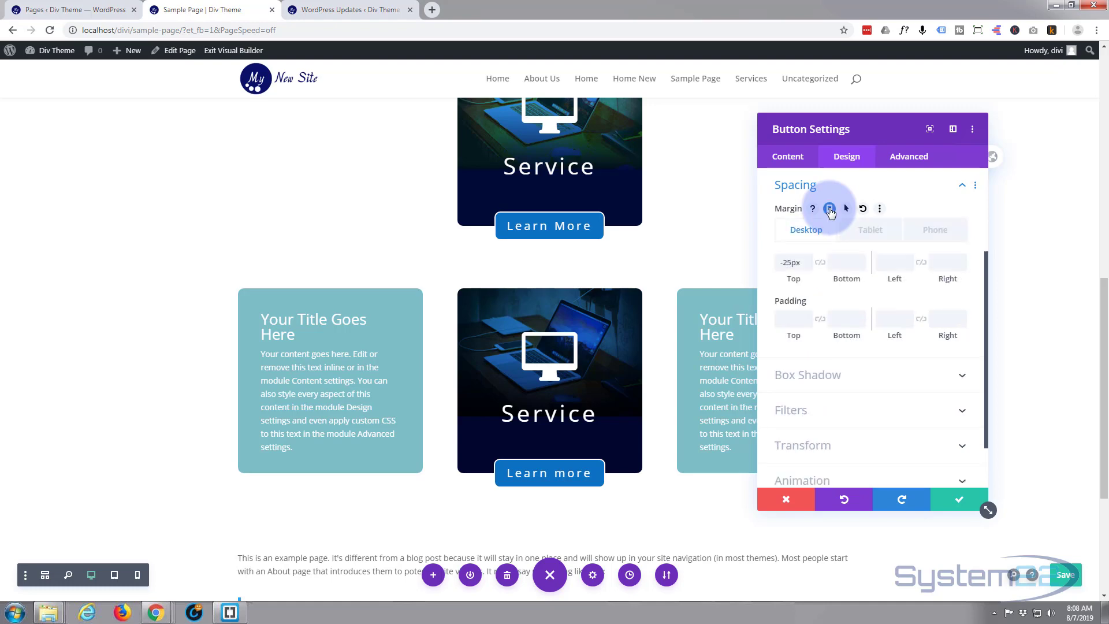
{"action": "left_click", "coordinate": [869, 231]}
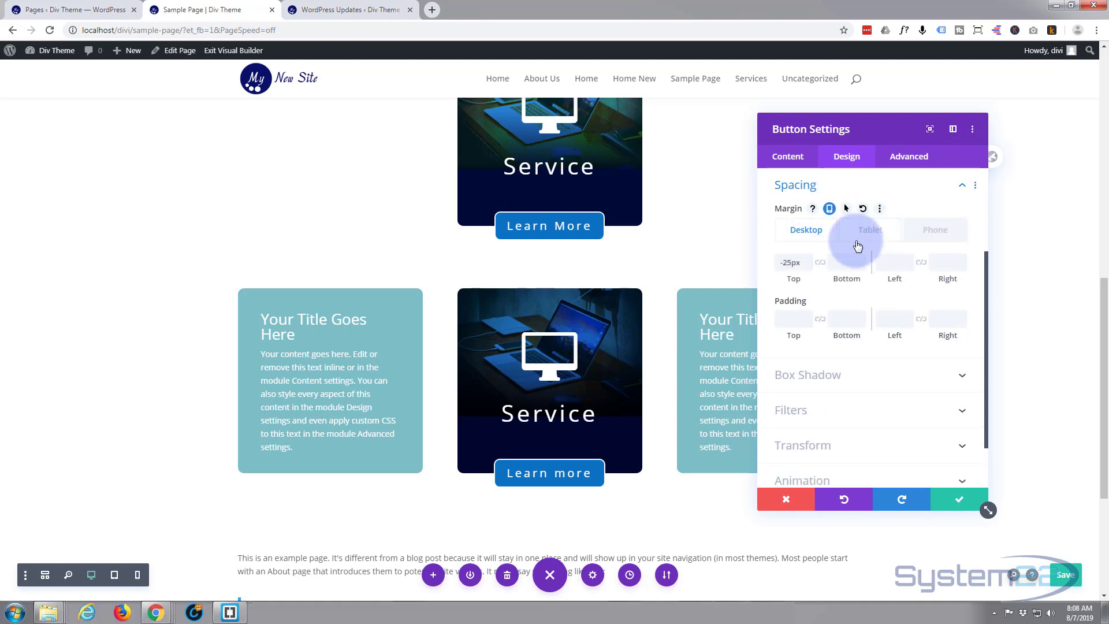
{"action": "left_click", "coordinate": [784, 263]}
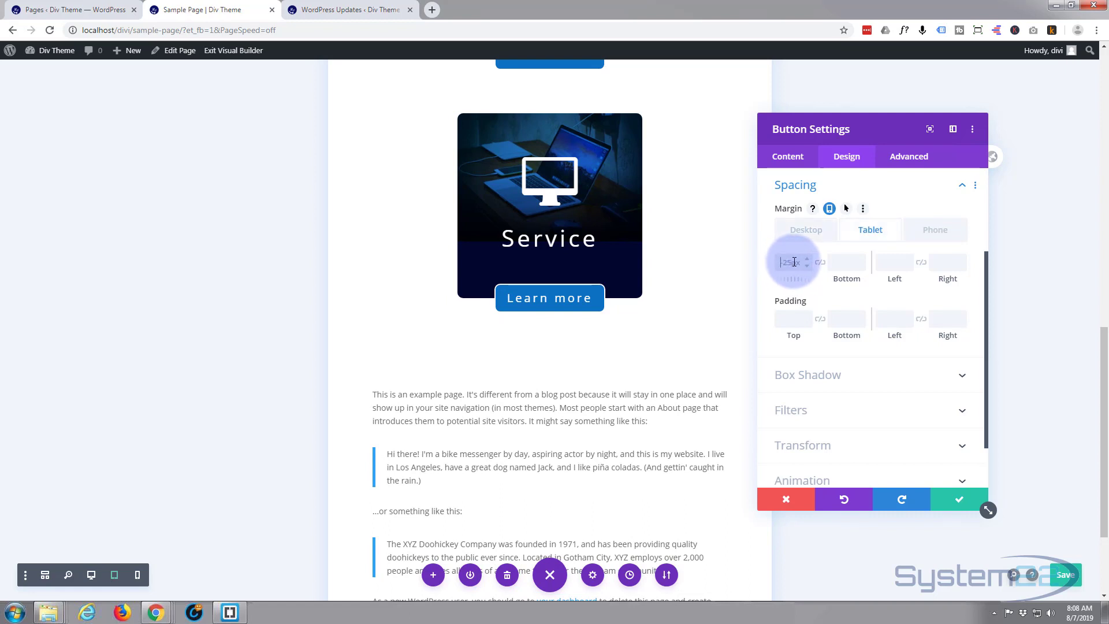
{"action": "type", "text": "0"}
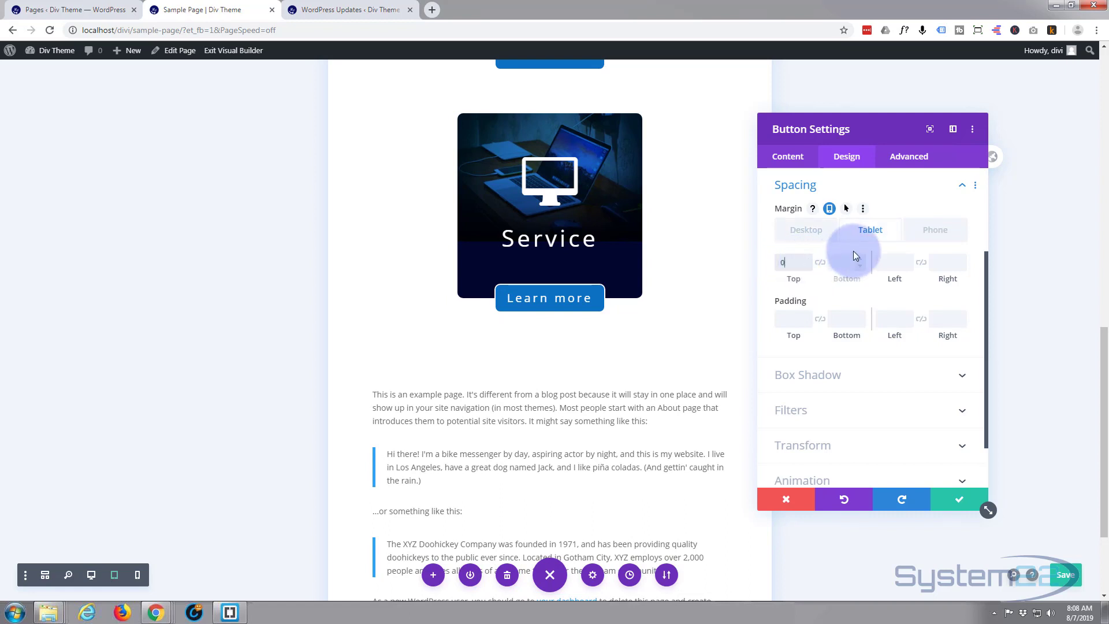
{"action": "type", "text": "px"}
{"action": "left_click", "coordinate": [935, 230]}
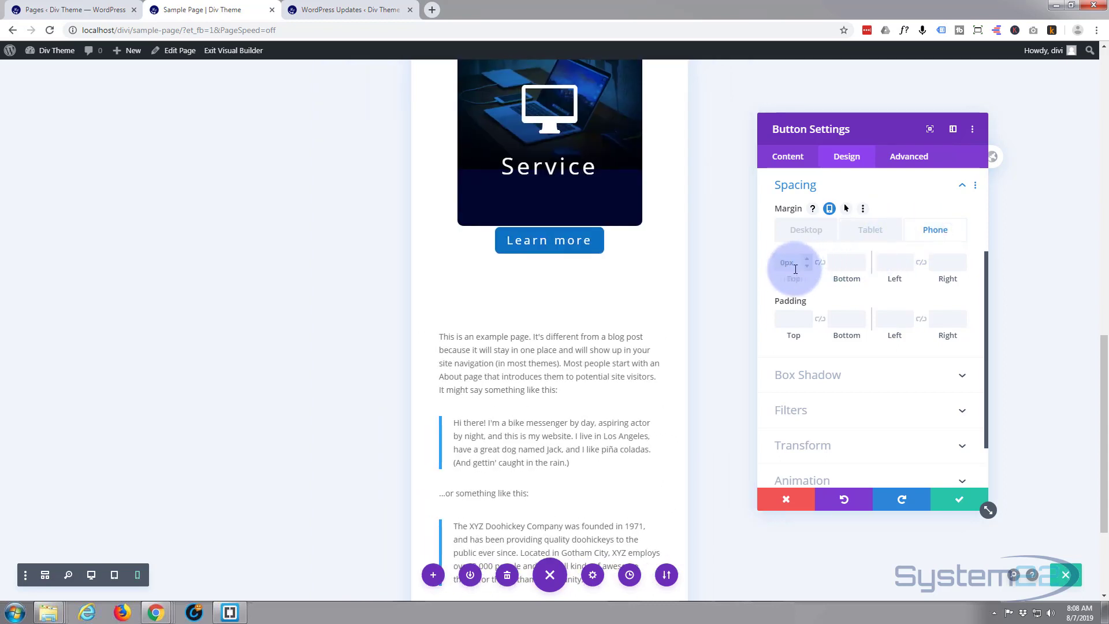
{"action": "left_click", "coordinate": [800, 232]}
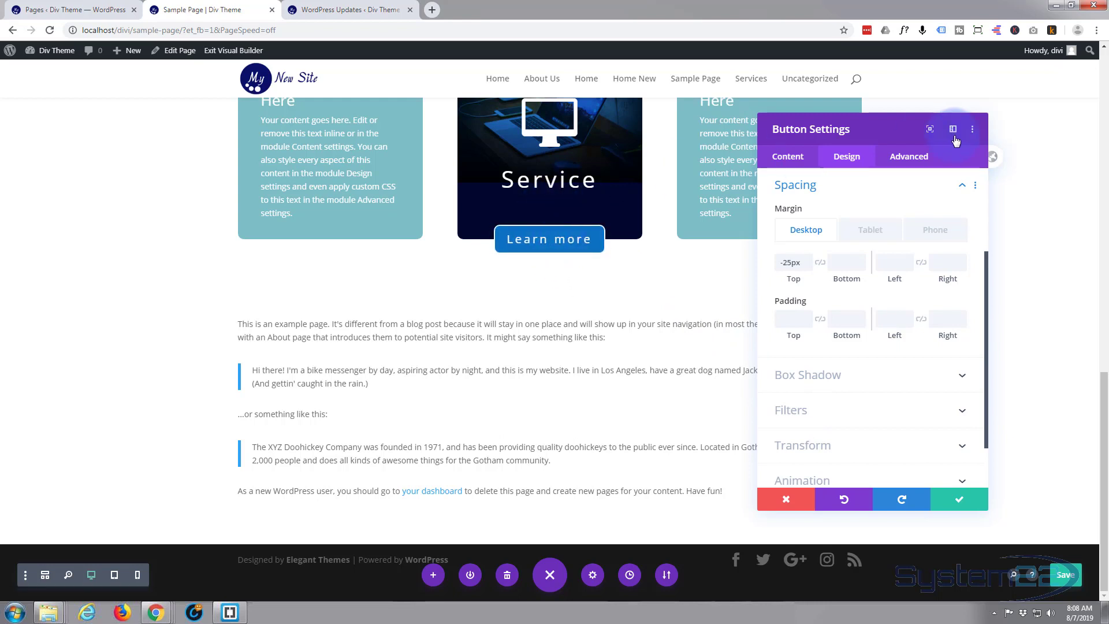
- Set the button's Z index to 2 in its visibility settings and save the button settings
{"action": "left_click", "coordinate": [900, 160]}
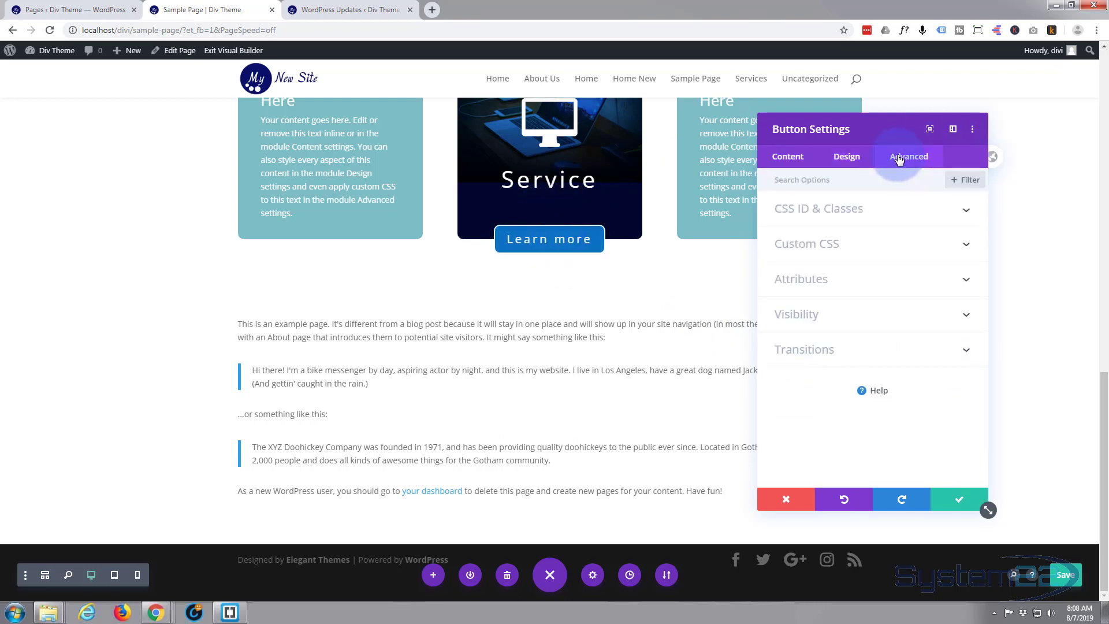
{"action": "left_click", "coordinate": [891, 314]}
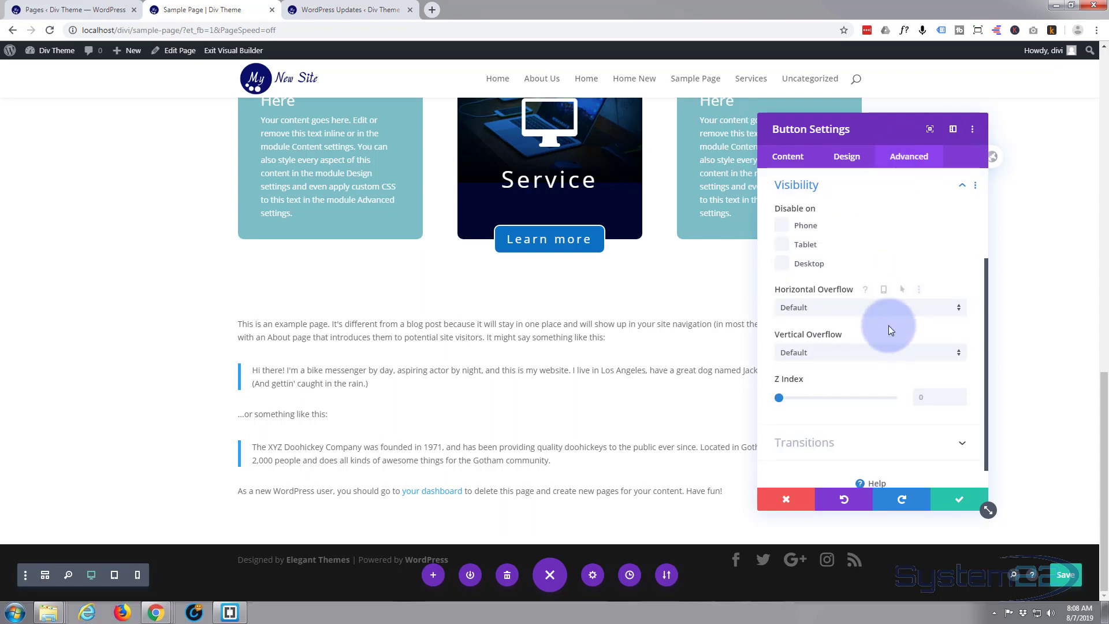
{"action": "left_click", "coordinate": [962, 396]}
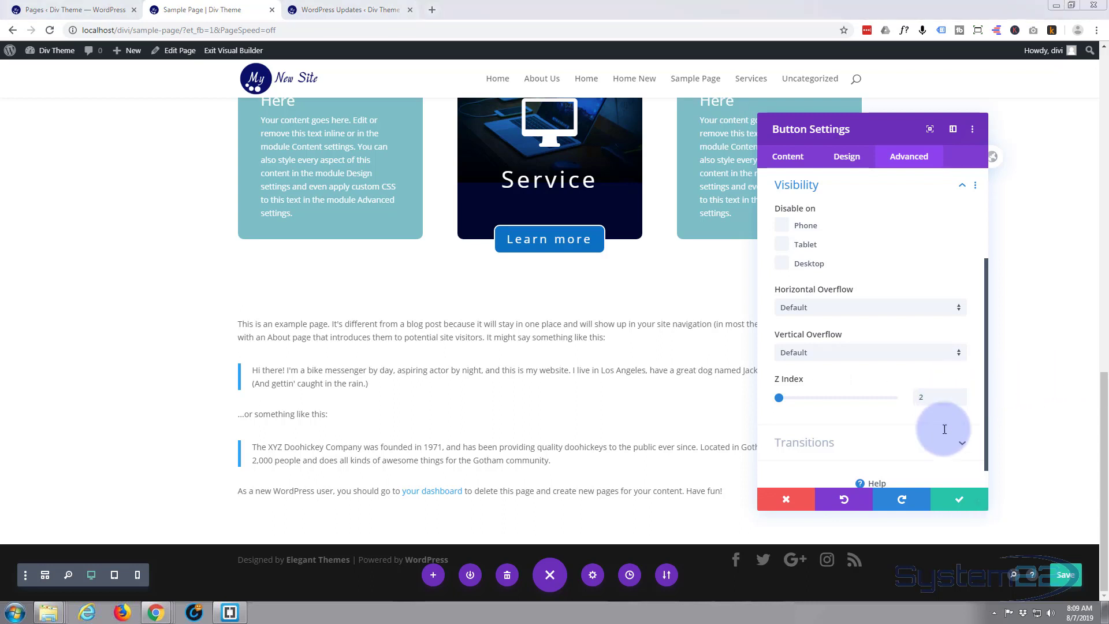
{"action": "left_click", "coordinate": [961, 501]}
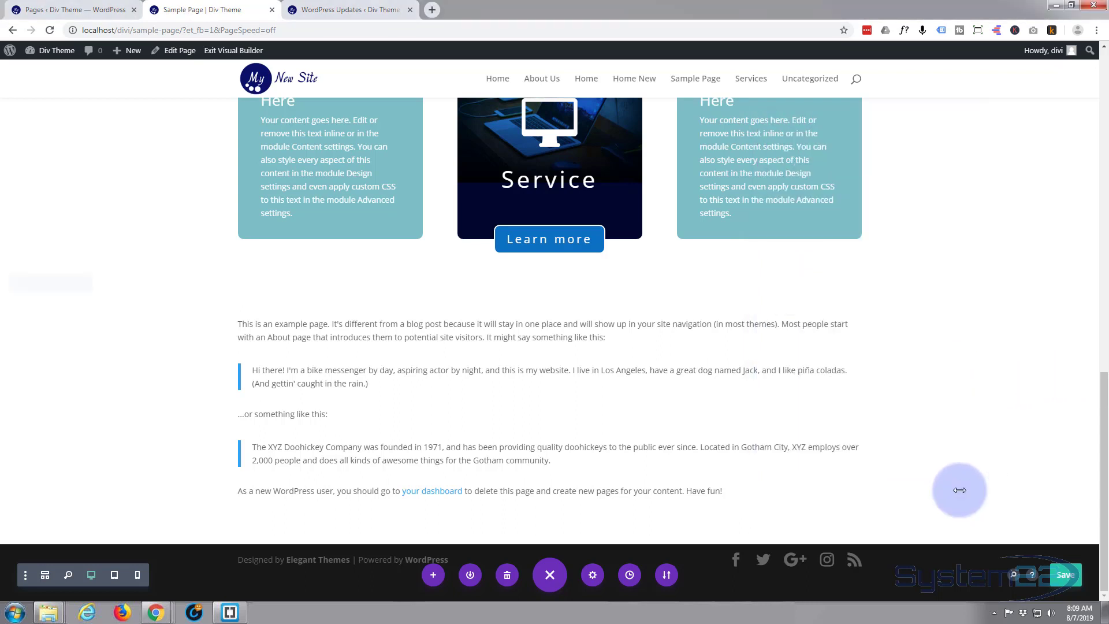
- Open the sizing settings of the row holding the new Service box and enable hover options for its width
{"action": "scroll", "coordinate": [988, 333], "scroll_direction": "up", "scroll_amount": 2}
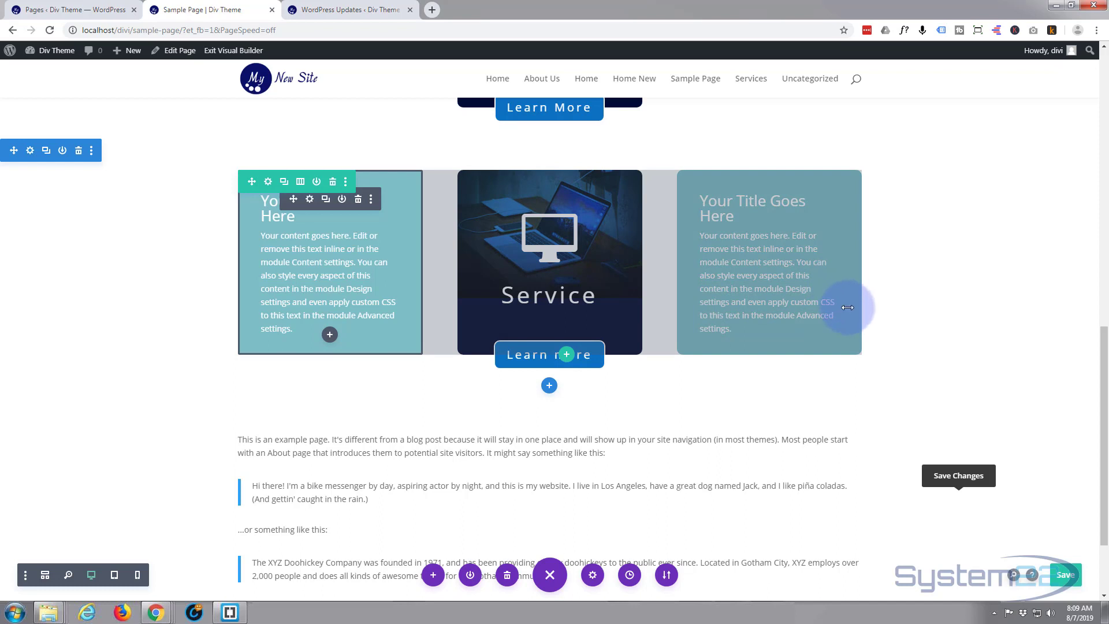
{"action": "scroll", "coordinate": [844, 300], "scroll_direction": "up", "scroll_amount": 1}
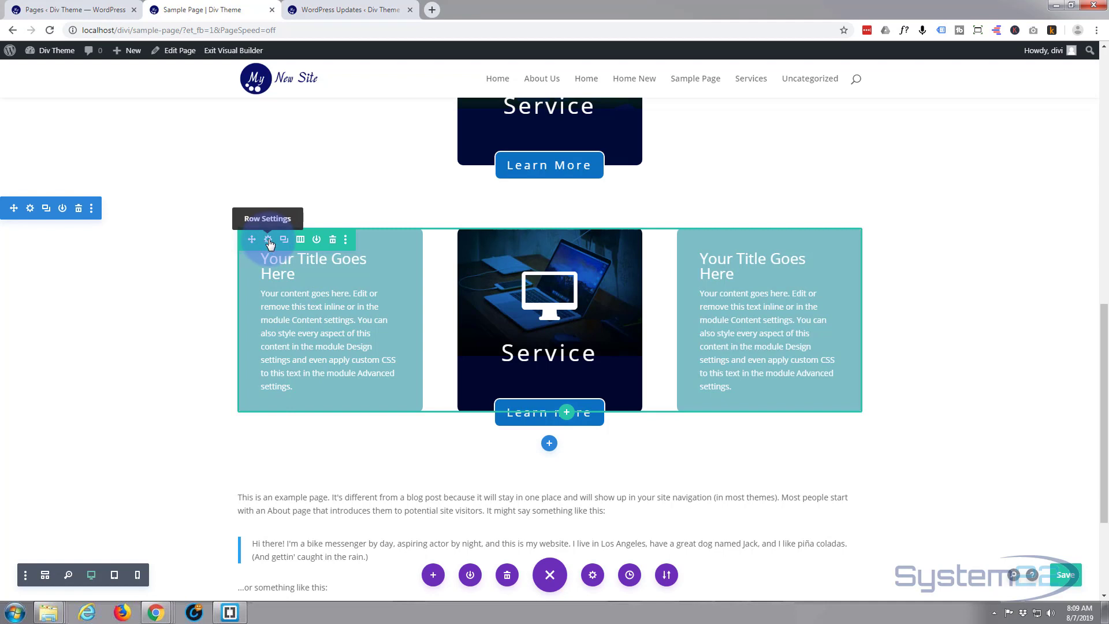
{"action": "left_click", "coordinate": [268, 240]}
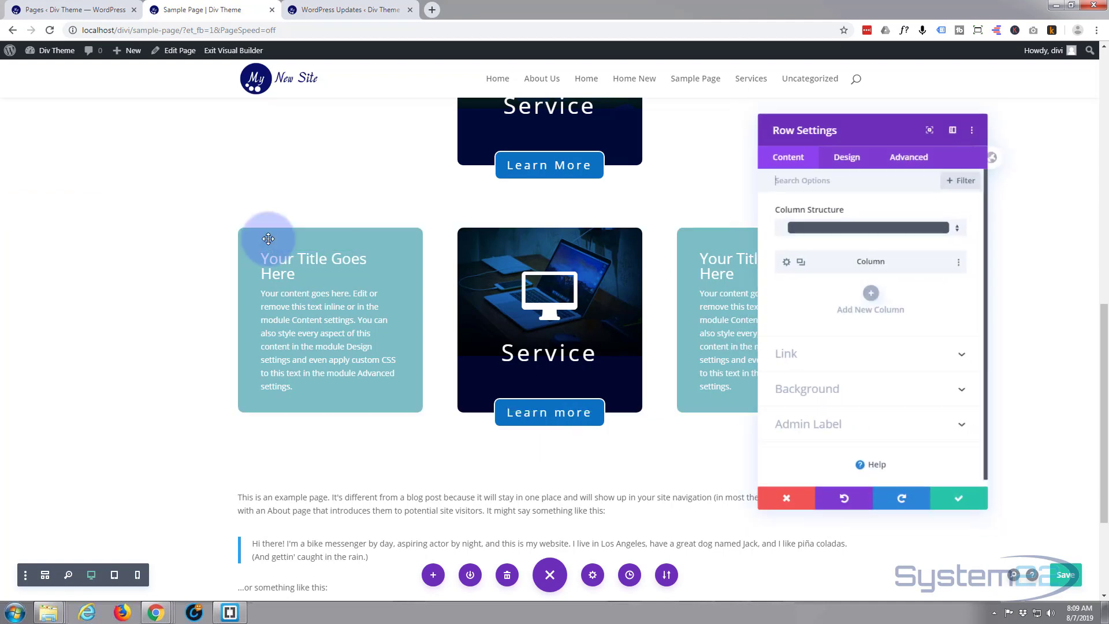
{"action": "left_click", "coordinate": [851, 157]}
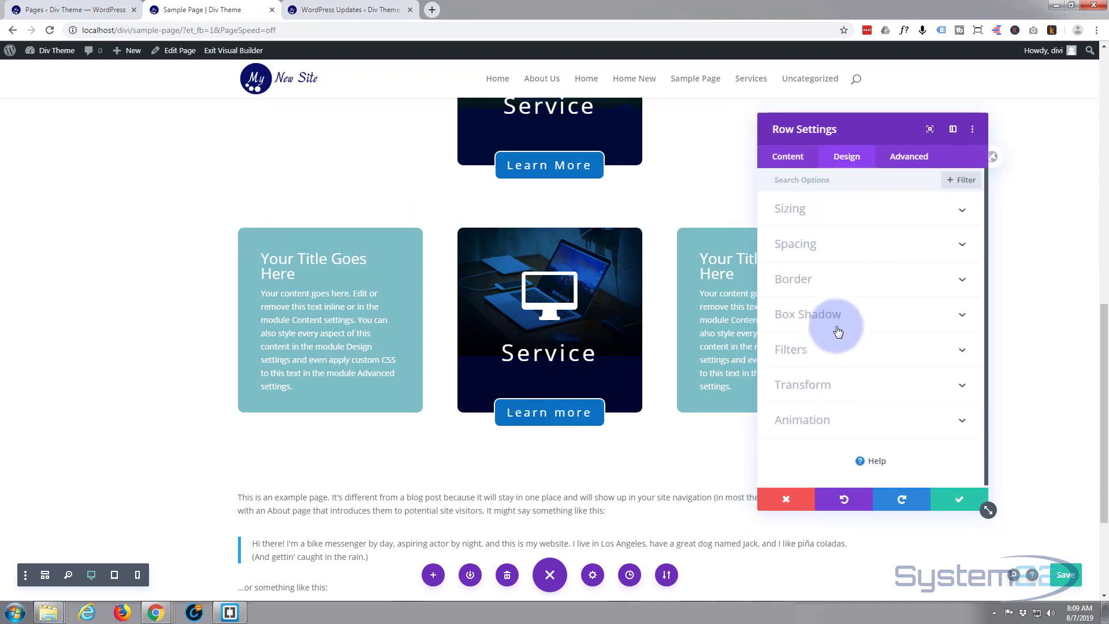
{"action": "left_click", "coordinate": [834, 213]}
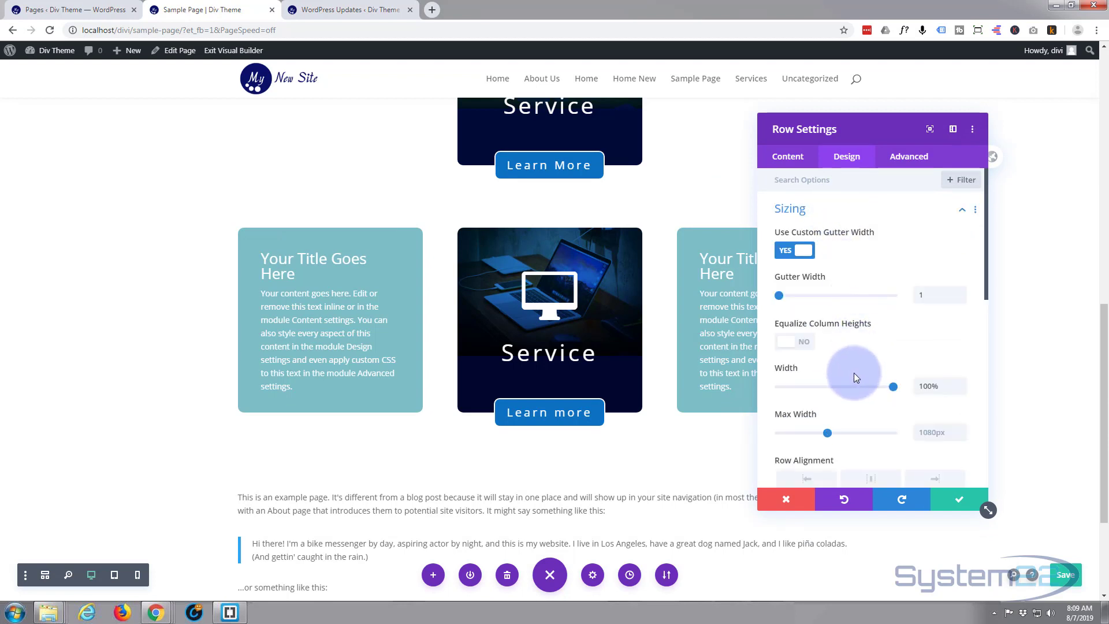
{"action": "scroll", "coordinate": [854, 377], "scroll_direction": "down", "scroll_amount": 1}
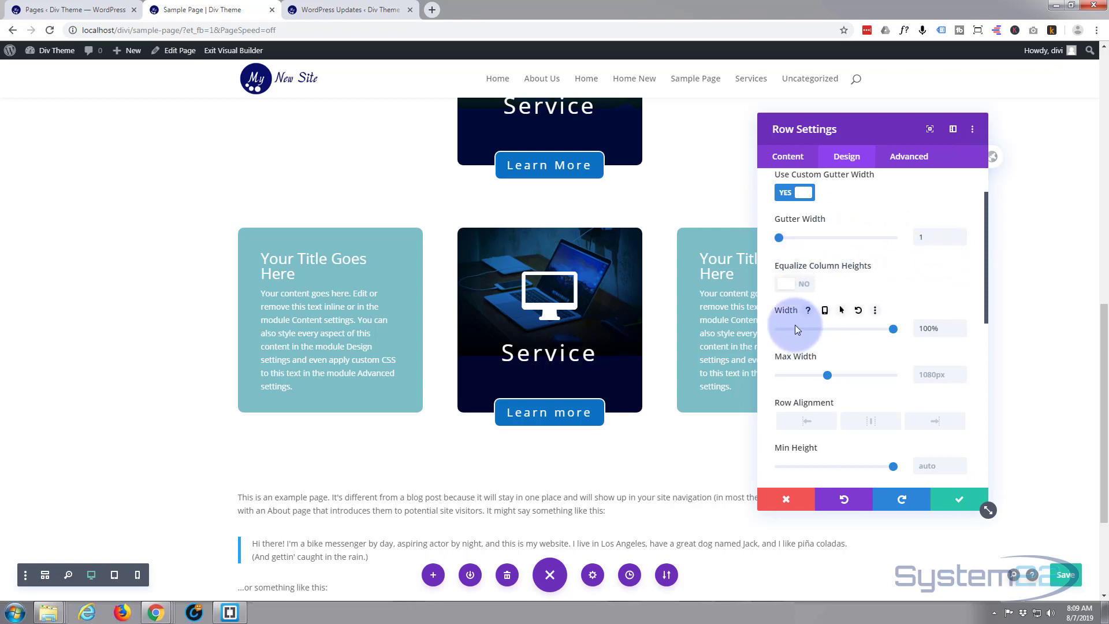
{"action": "left_click", "coordinate": [842, 311]}
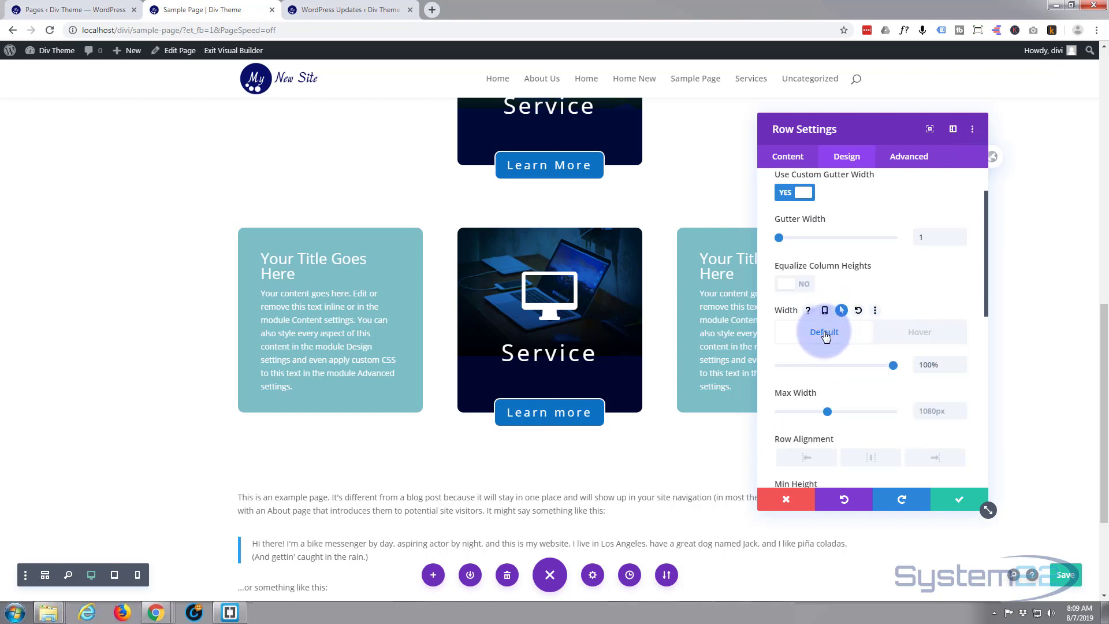
{"action": "left_click", "coordinate": [915, 336]}
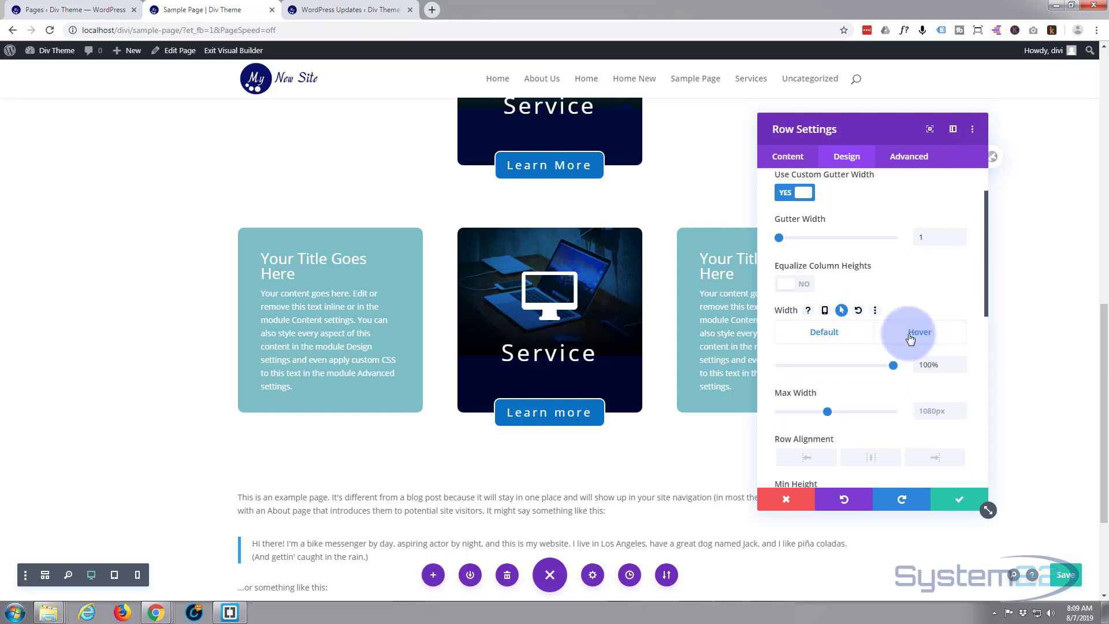
{"action": "left_click", "coordinate": [821, 339]}
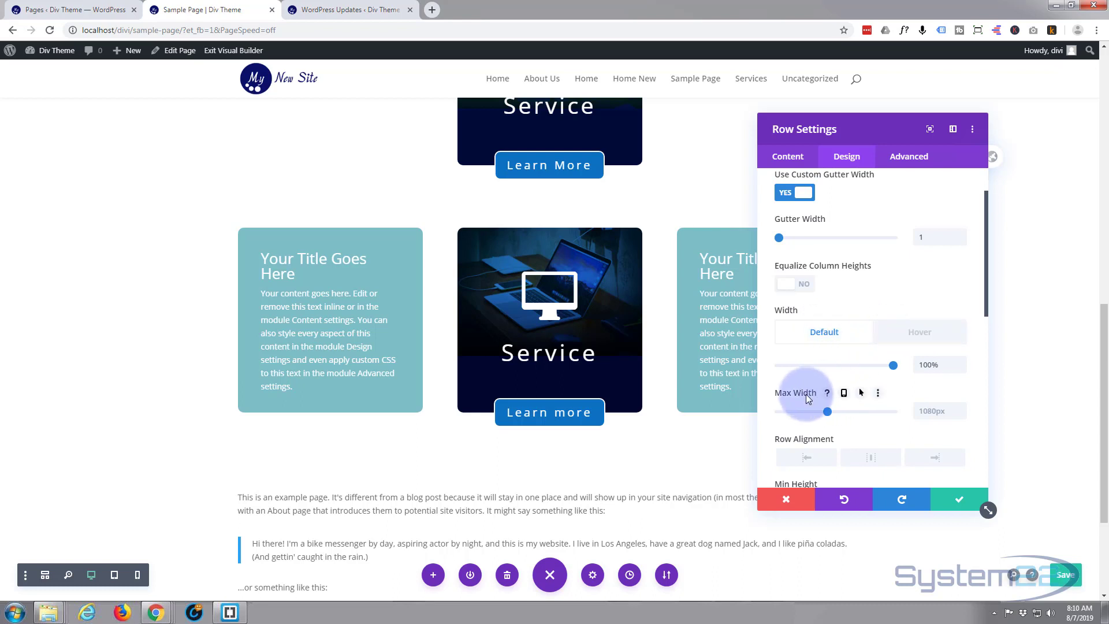
- Enable hover options for the row's max width and set the default max width to 320px
{"action": "left_click", "coordinate": [860, 394]}
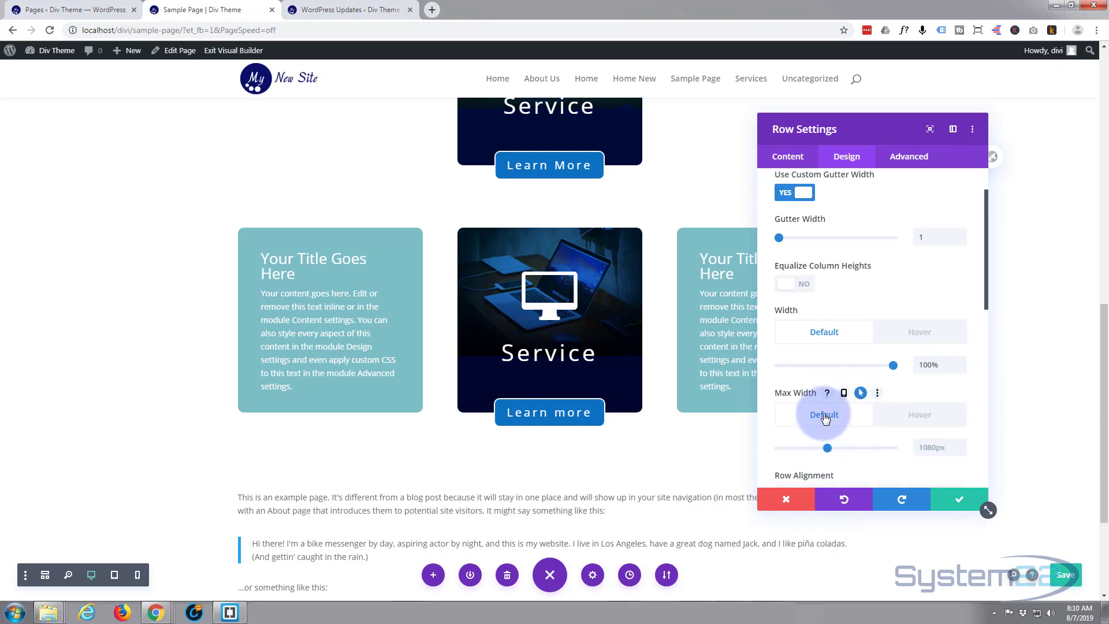
{"action": "left_click", "coordinate": [929, 447]}
{"action": "type", "text": "320"}
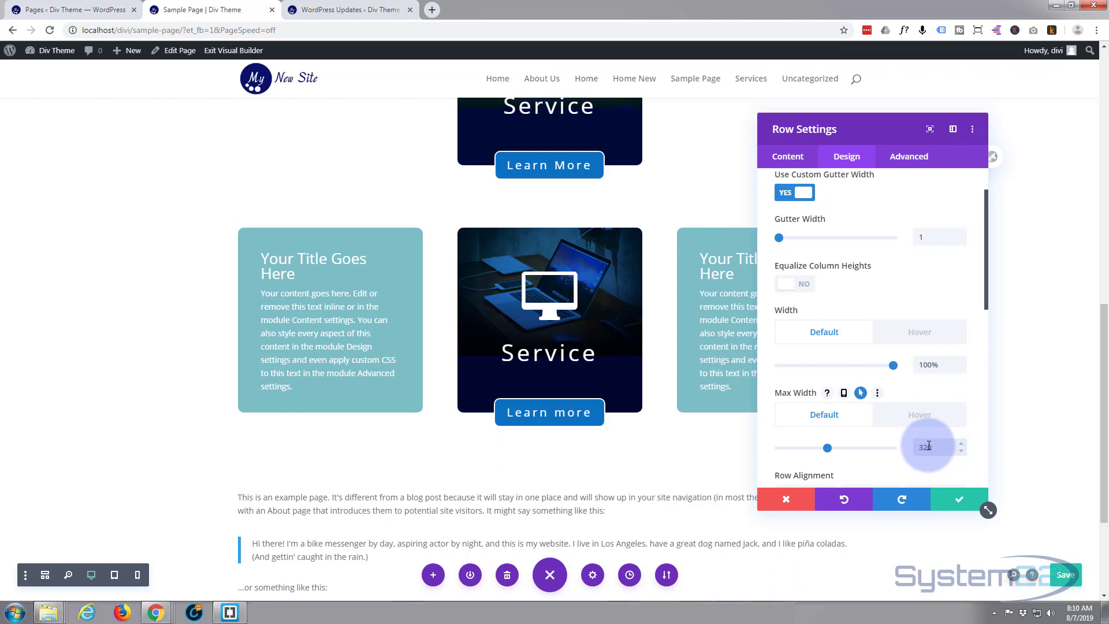
{"action": "type", "text": "px"}
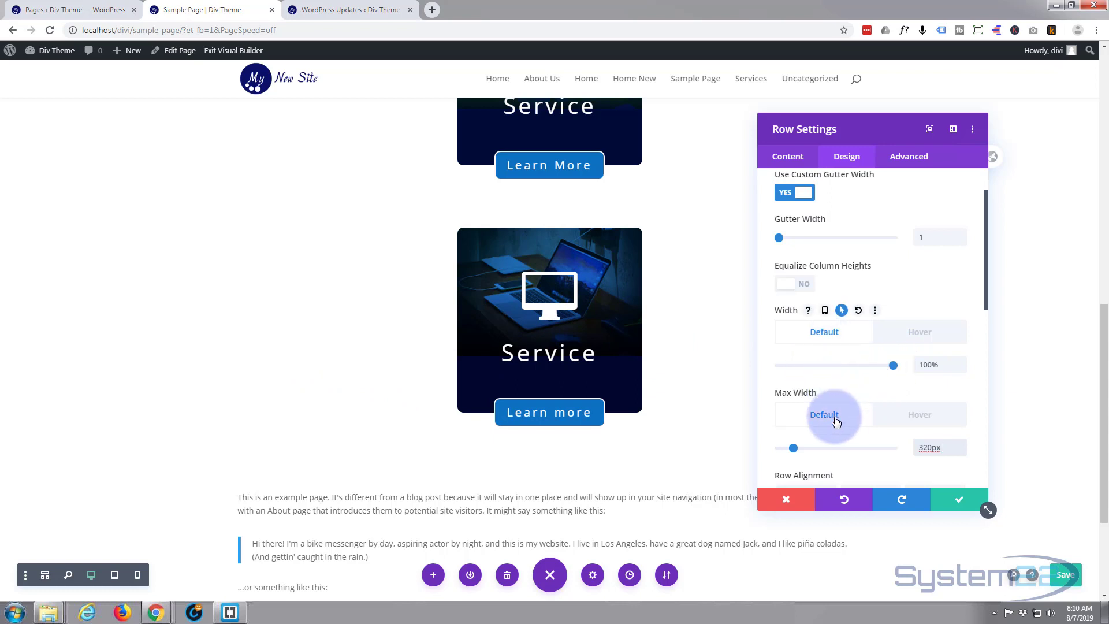
- Set the row's max width on hover to 1080px
{"action": "left_click", "coordinate": [904, 419]}
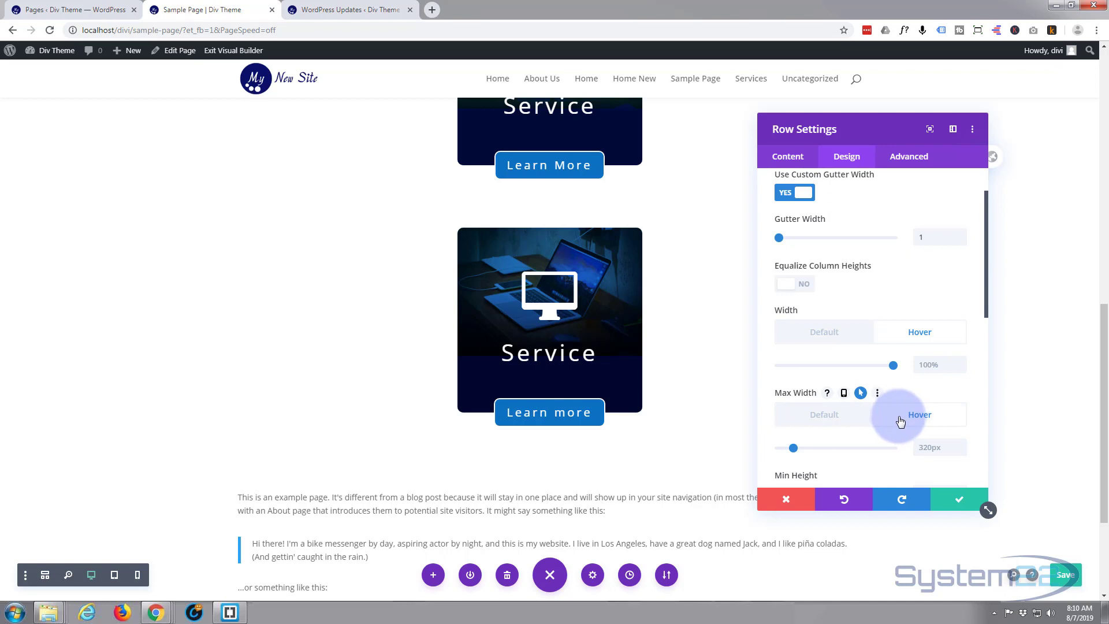
{"action": "left_click", "coordinate": [945, 449]}
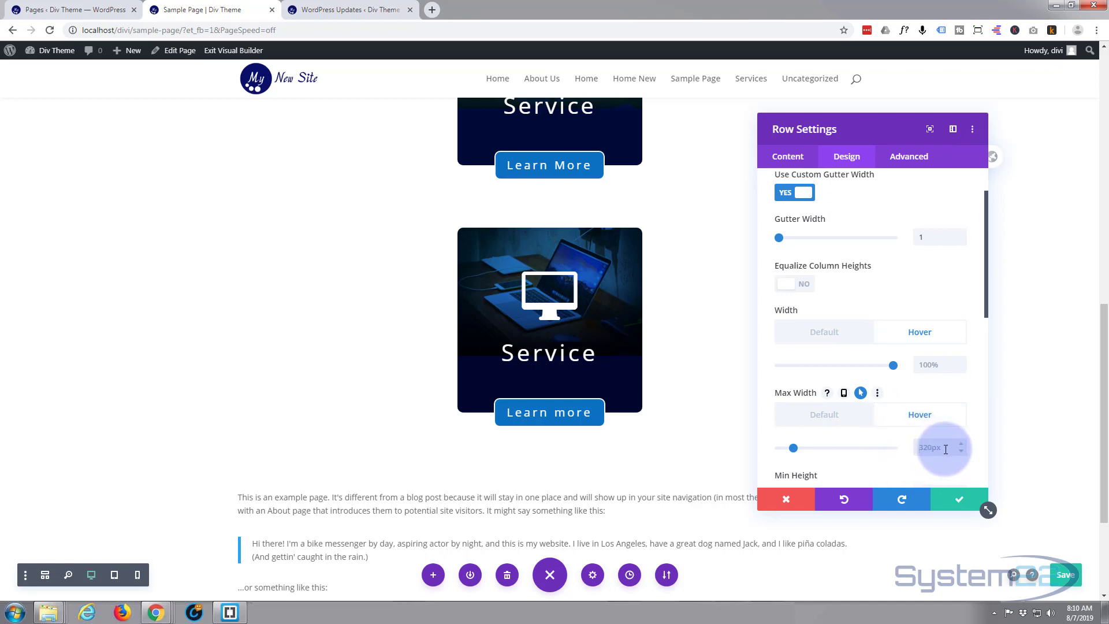
{"action": "type", "text": "1080px"}
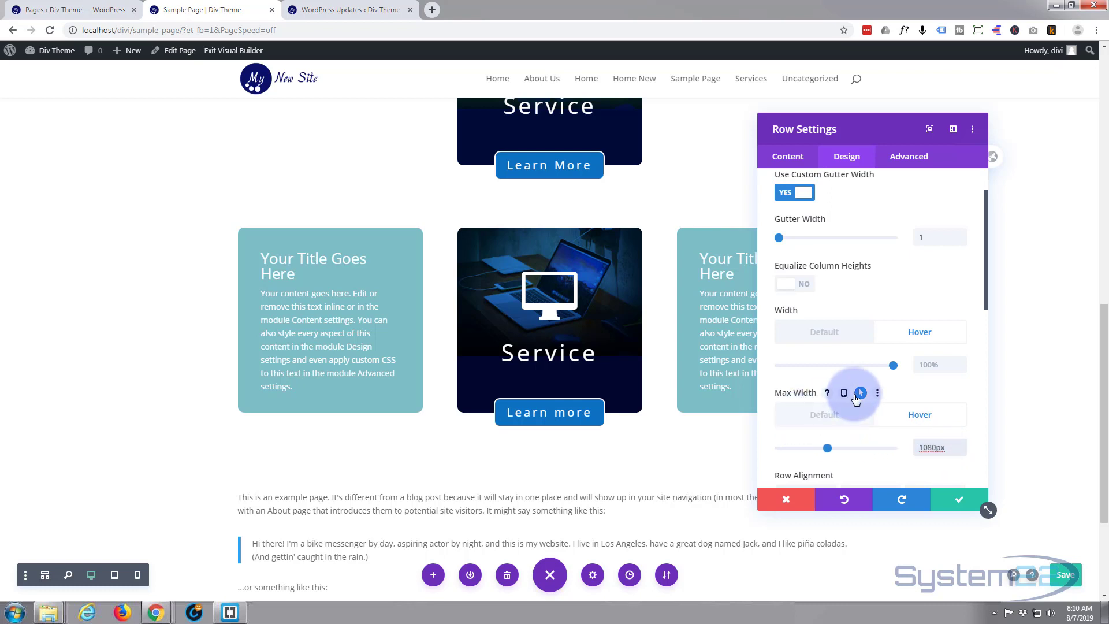
- Enable responsive values for the row's max width, set it to 1080px for tablet and phone, and save the row settings
{"action": "left_click", "coordinate": [844, 394]}
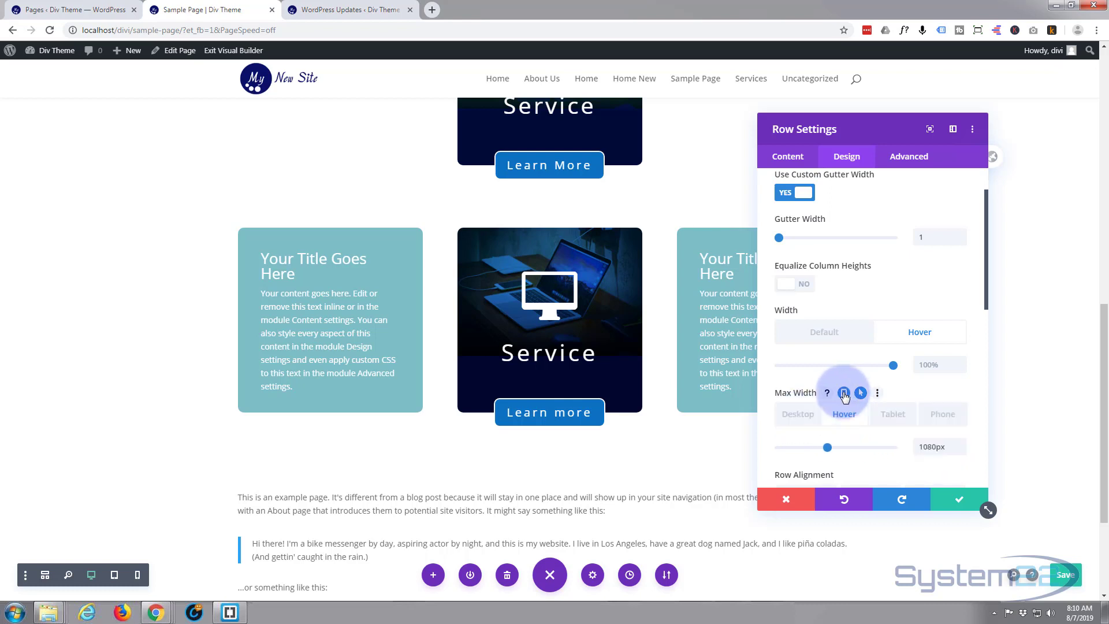
{"action": "left_click", "coordinate": [894, 415]}
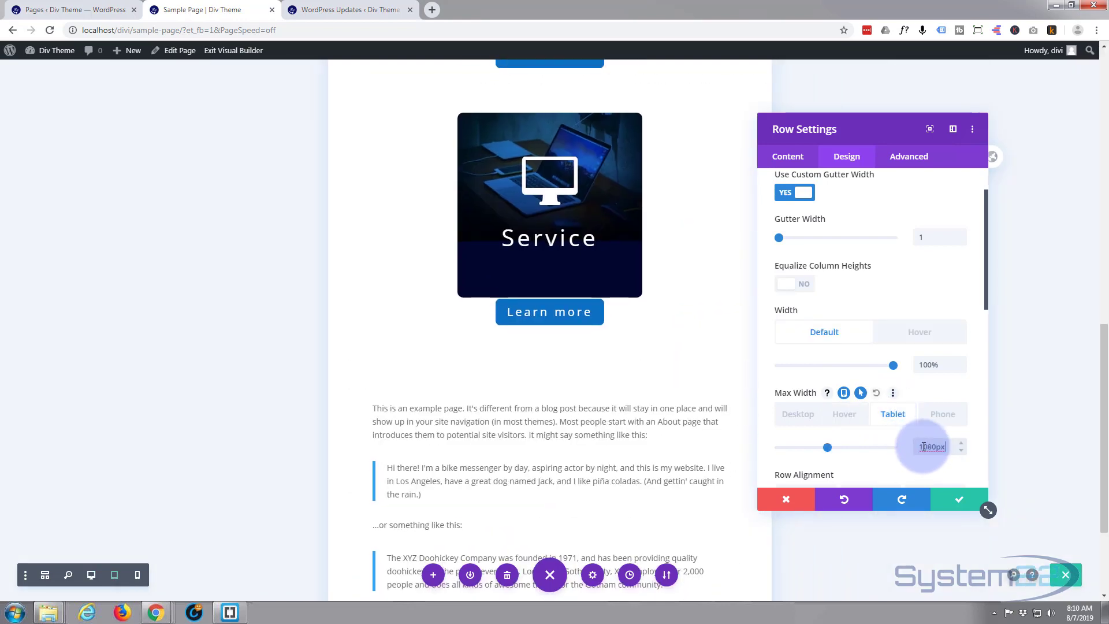
{"action": "left_click", "coordinate": [943, 416]}
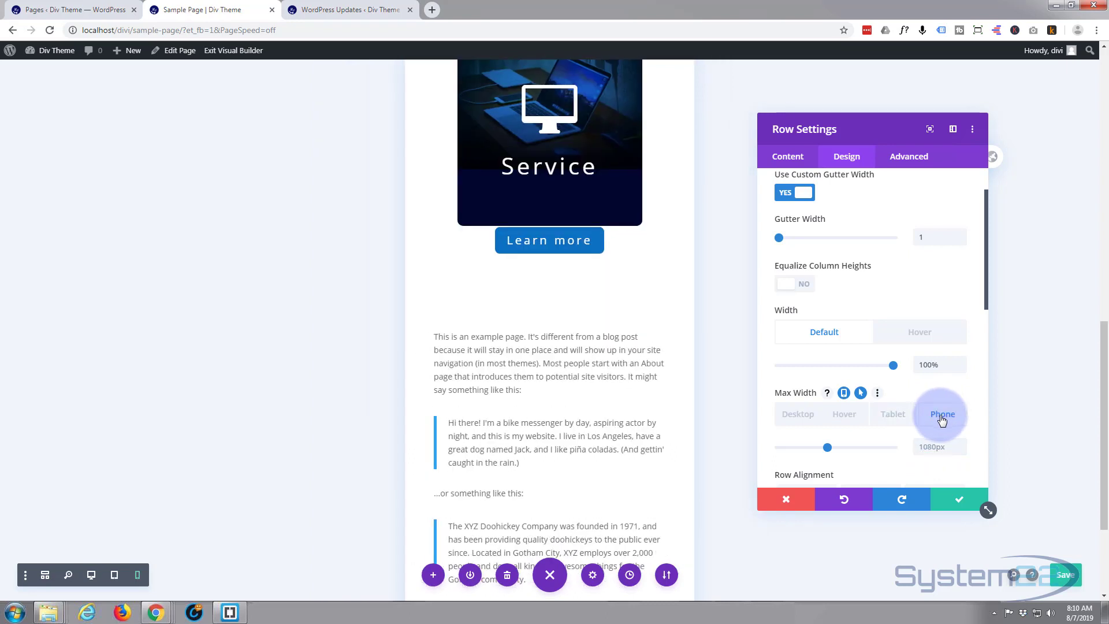
{"action": "left_click", "coordinate": [925, 445]}
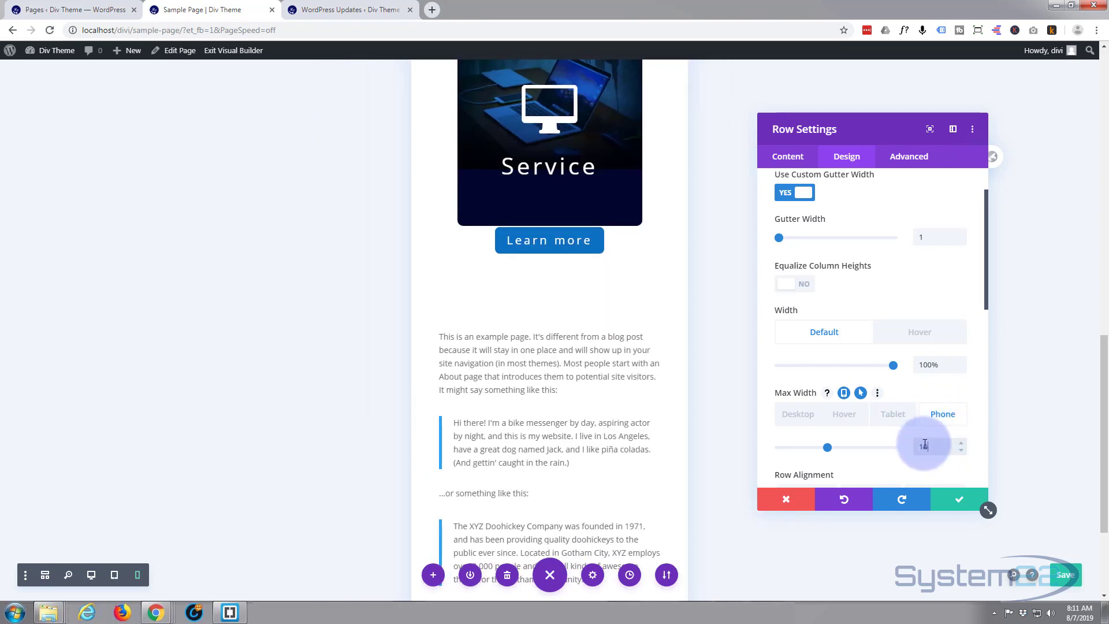
{"action": "type", "text": "1080"}
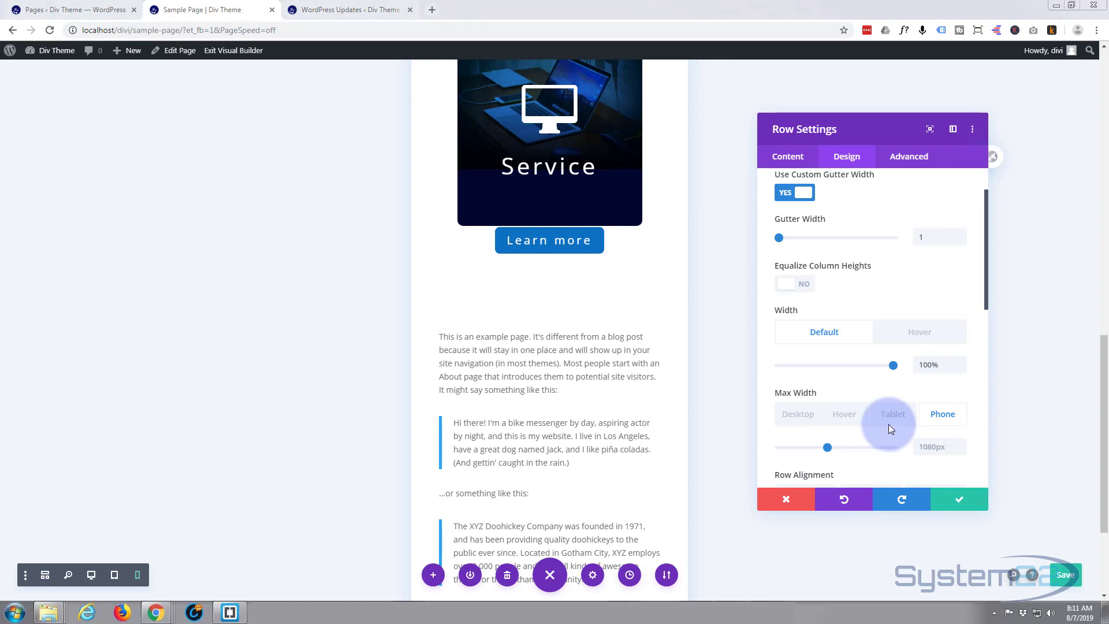
{"action": "left_click", "coordinate": [964, 500]}
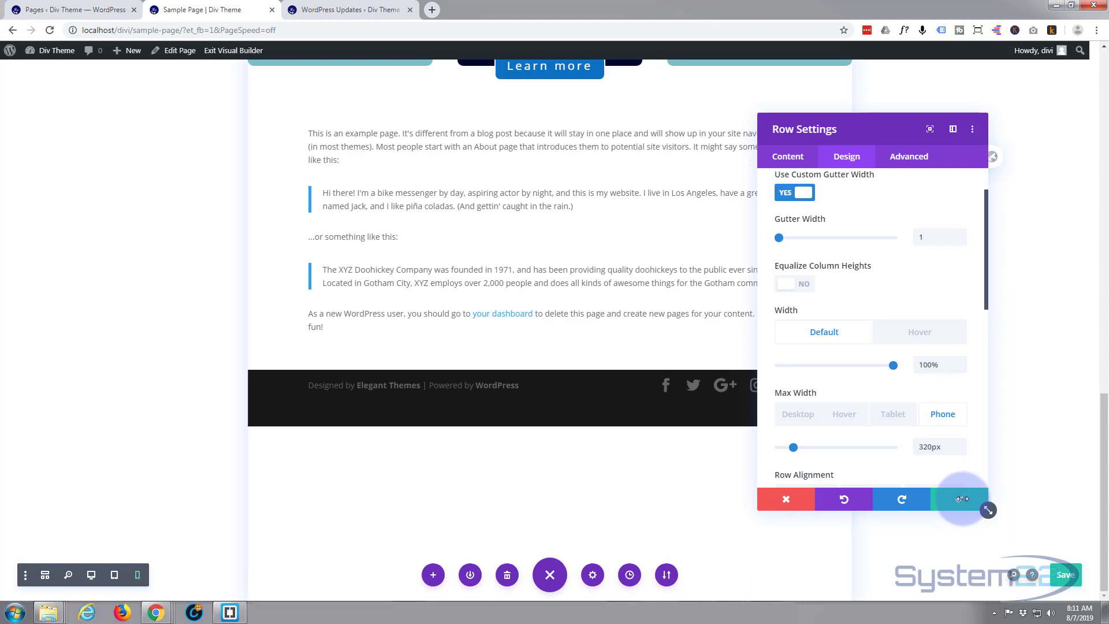
- Save the row settings with the new width values and save the page
{"action": "left_click", "coordinate": [962, 499]}
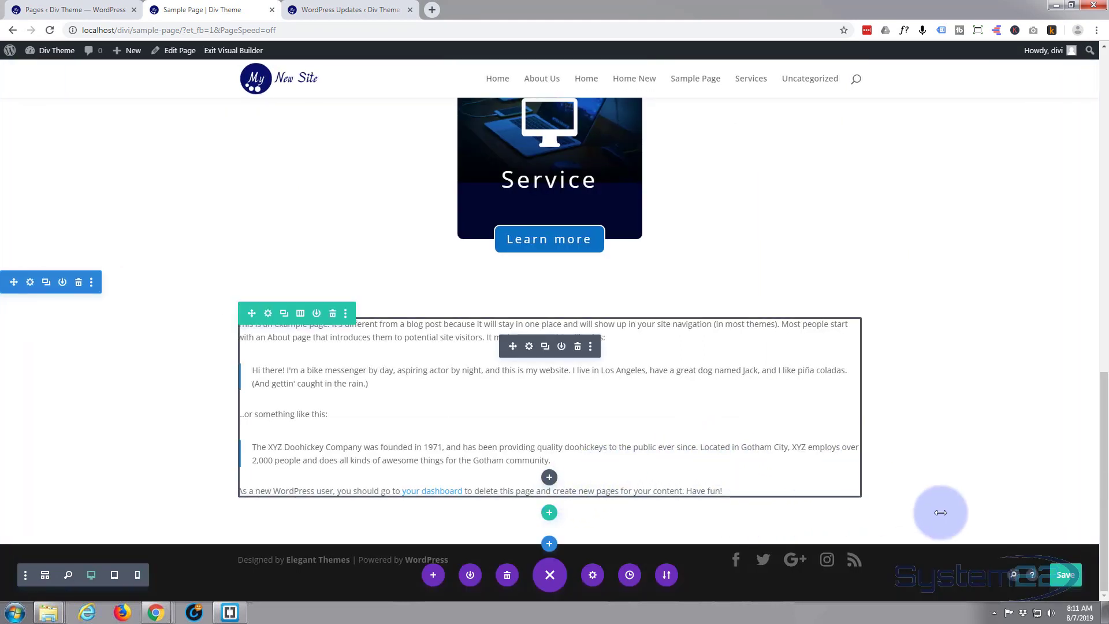
{"action": "left_click", "coordinate": [547, 573]}
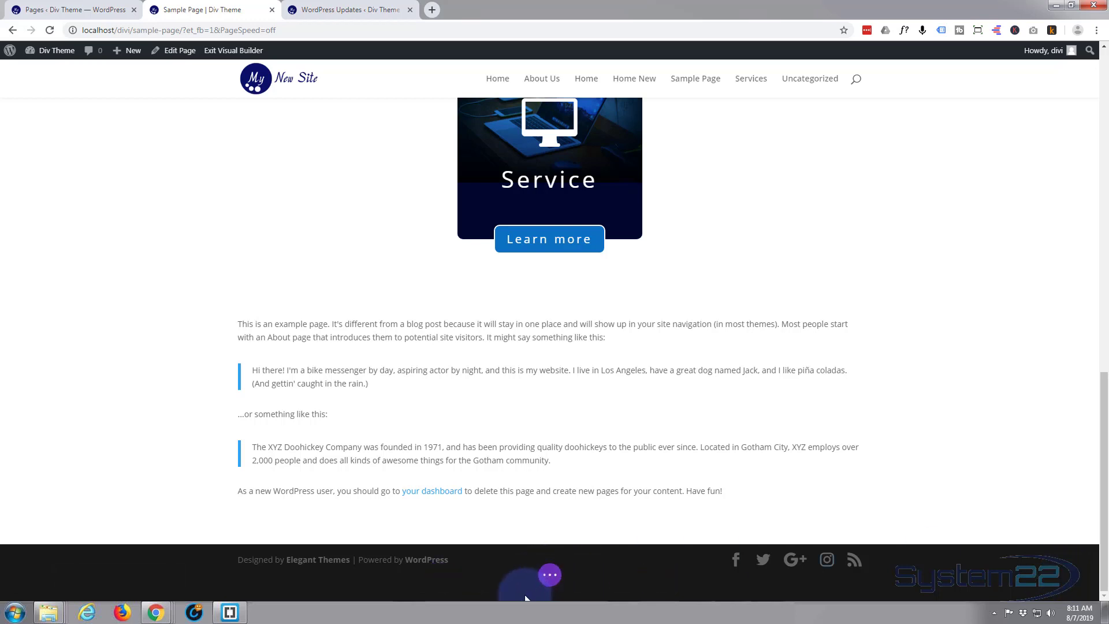
{"action": "left_click", "coordinate": [549, 577]}
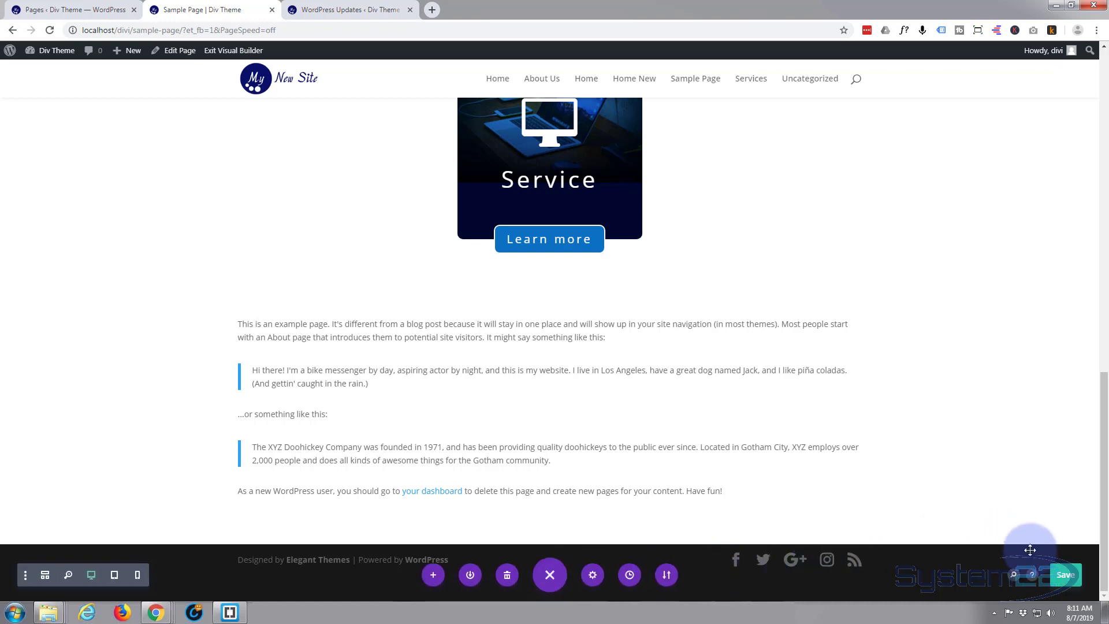
{"action": "left_click", "coordinate": [1067, 582]}
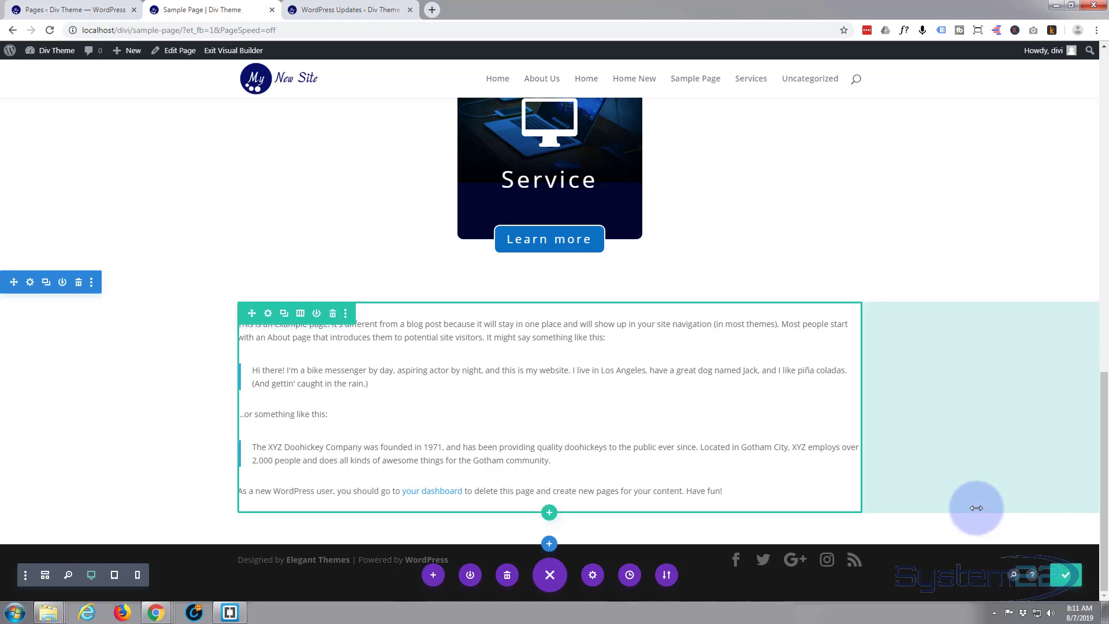
- Exit the visual builder and bring up the new Service box on the live page to check it
{"action": "left_click", "coordinate": [220, 52]}
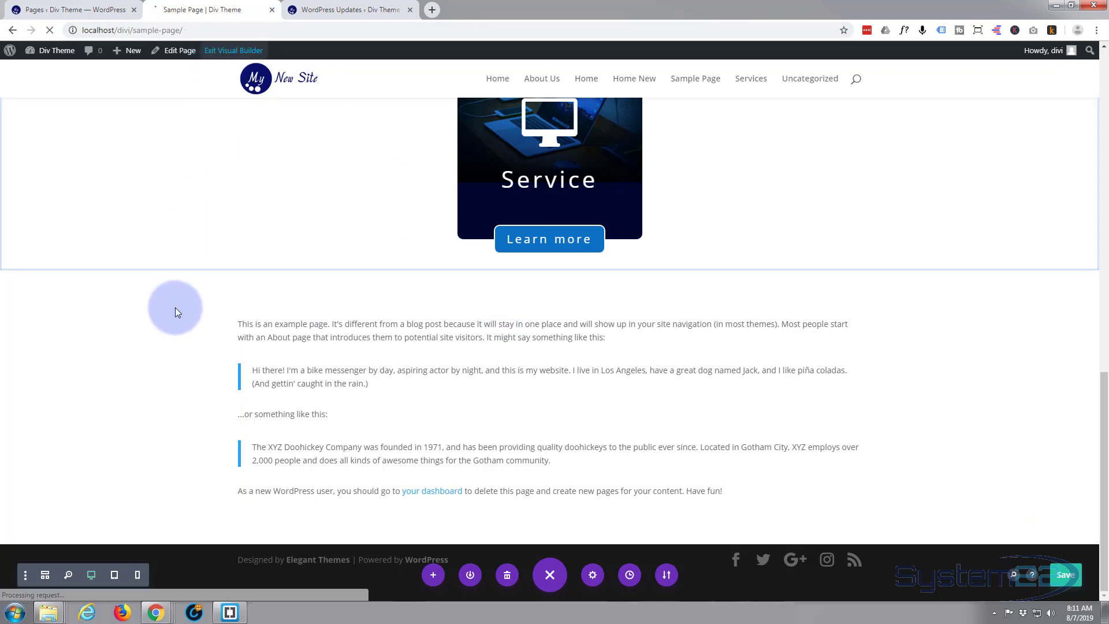
{"action": "scroll", "coordinate": [179, 310], "scroll_direction": "down", "scroll_amount": 10}
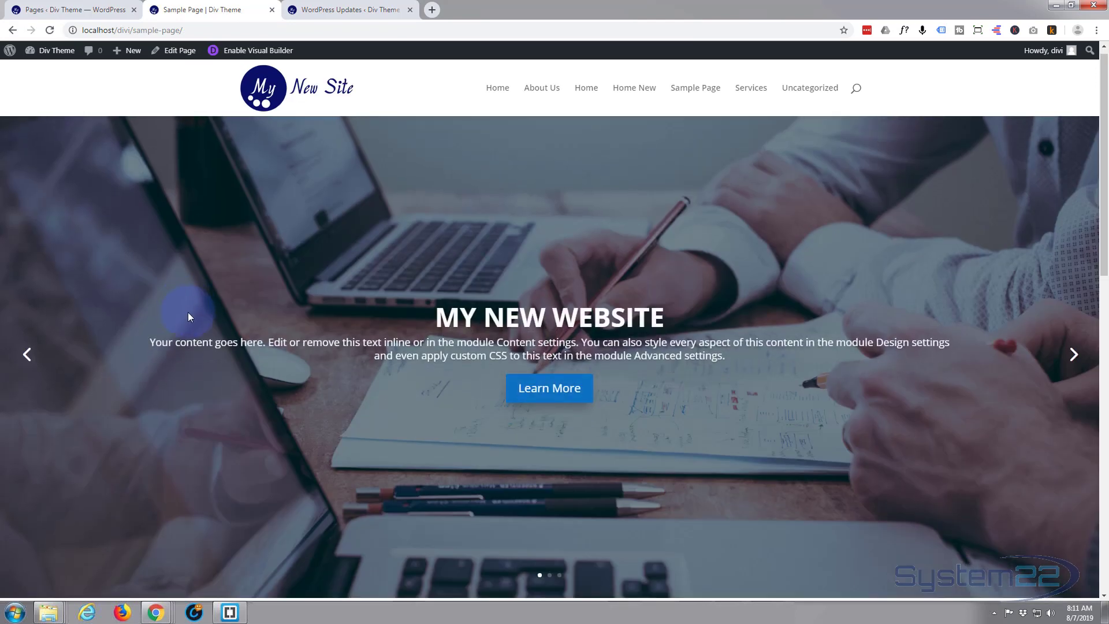
{"action": "scroll", "coordinate": [184, 315], "scroll_direction": "down", "scroll_amount": 2}
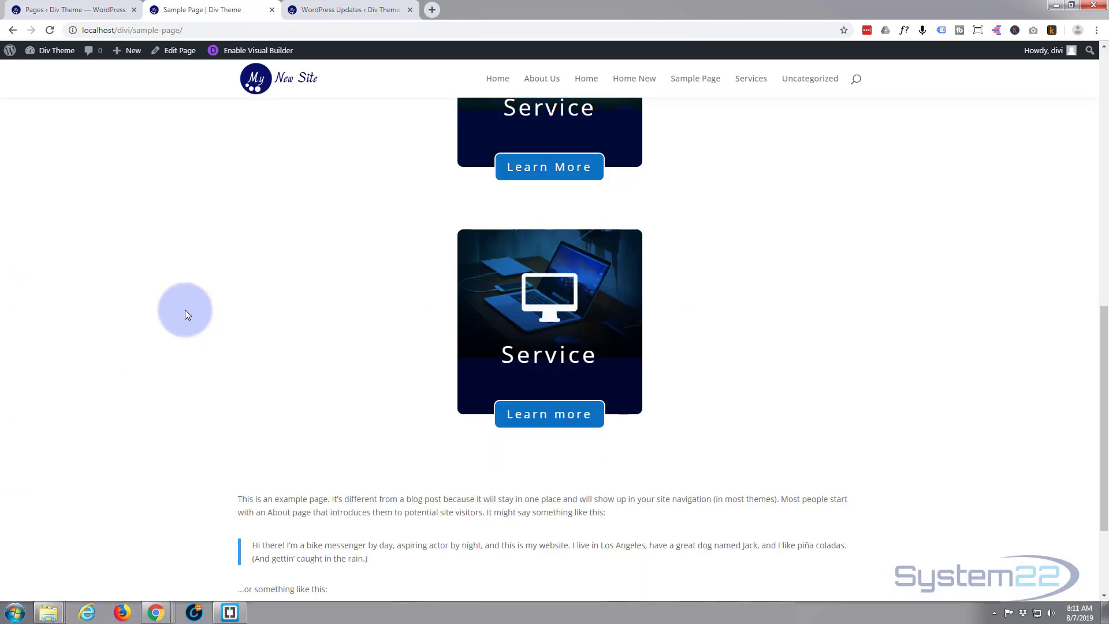